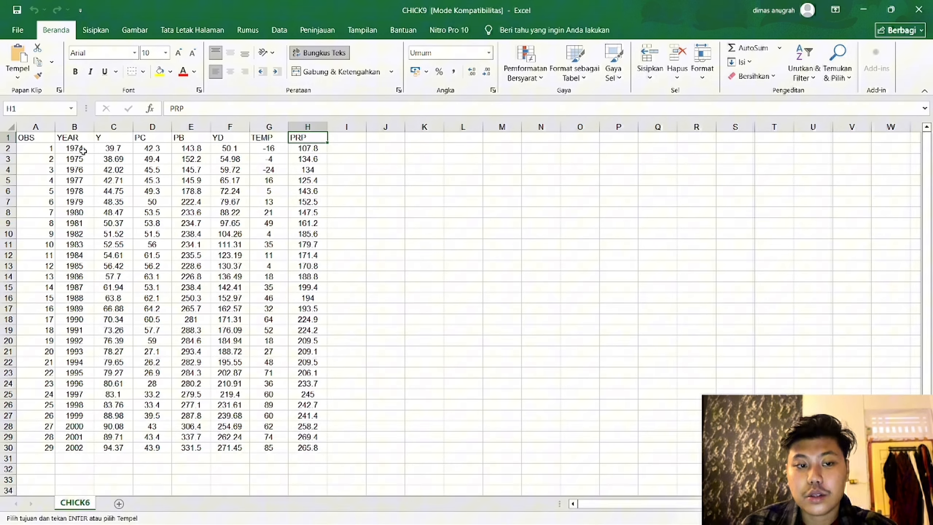
# Step: Copy the Y, PC, PB and YD columns with their headers, cells C1:F30, and switch to EViews
pyautogui.click(115, 136)
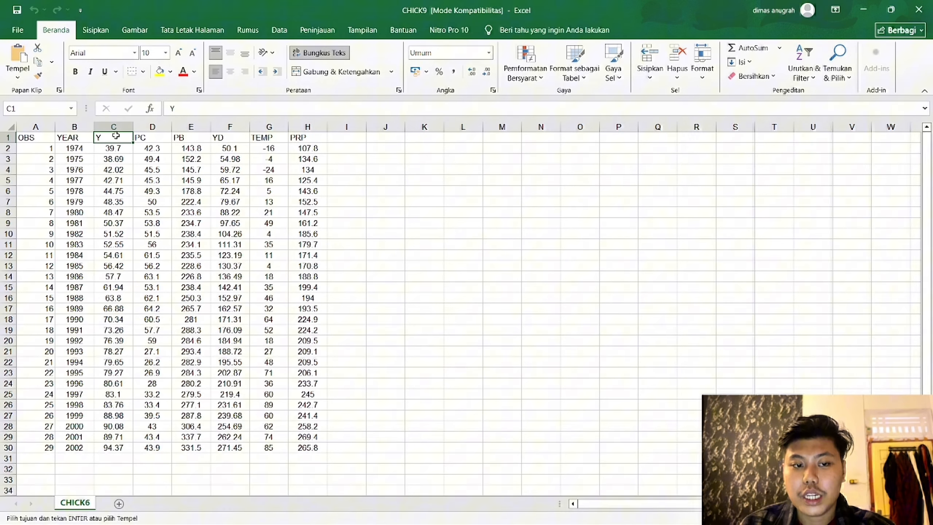
pyautogui.keyDown('shift'); pyautogui.click(243, 447); pyautogui.keyUp('shift')
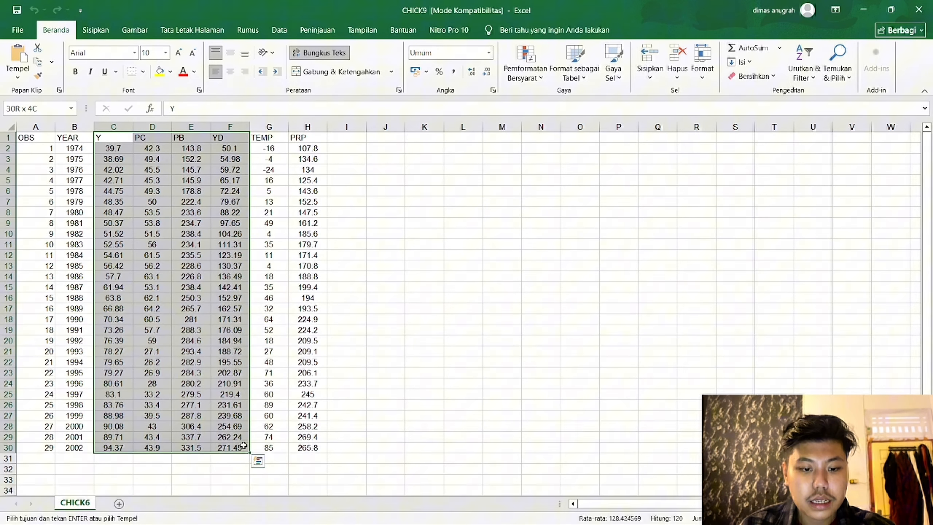
pyautogui.hotkey('ctrl', 'c')
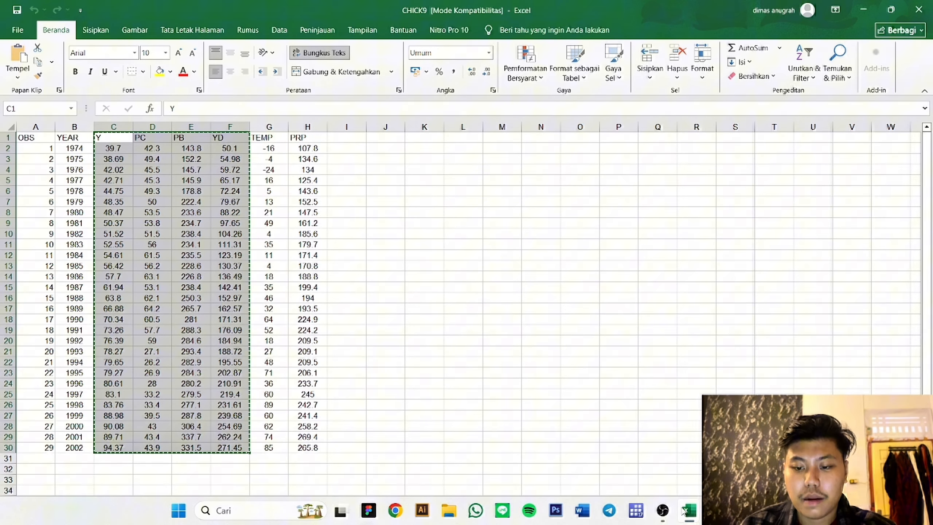
pyautogui.click(662, 510)
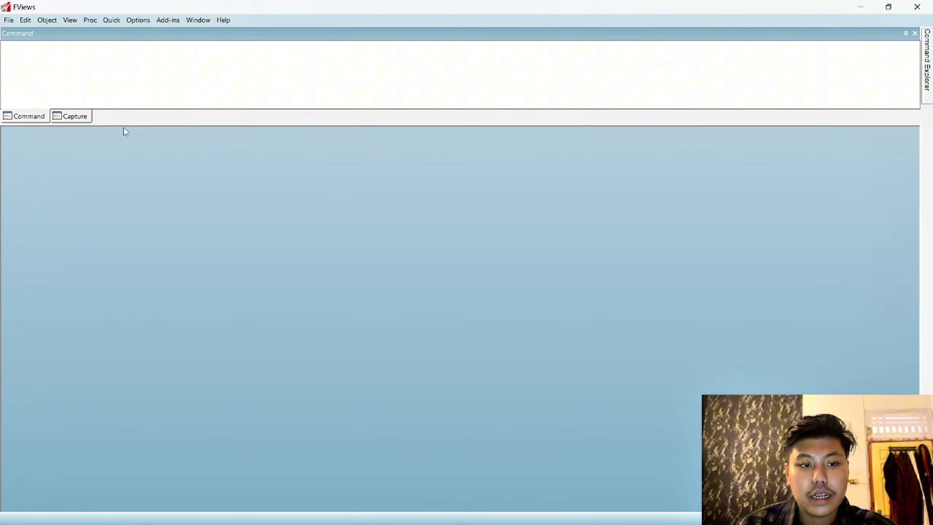
# Step: Create a dated regular-frequency workfile with annual frequency, start date 1974 and end date 2002
pyautogui.hotkey('ctrl', 'n')
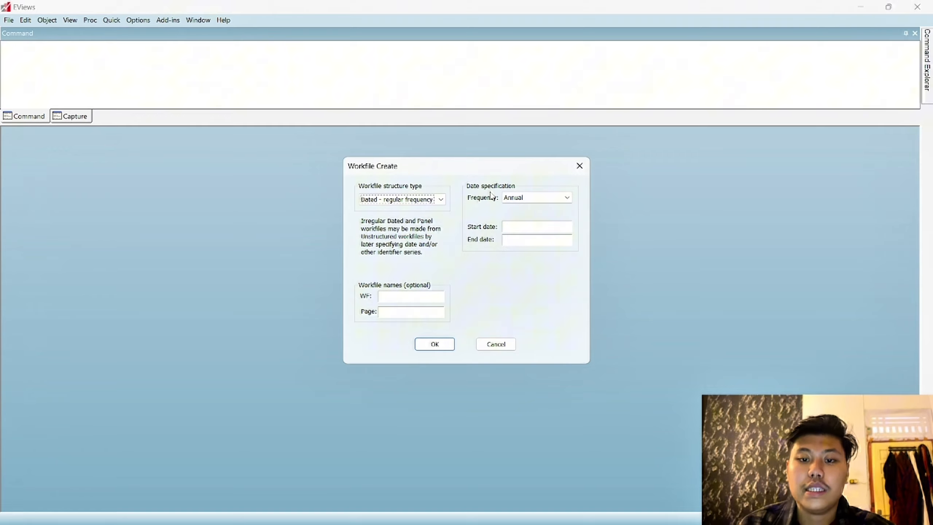
pyautogui.click(528, 227)
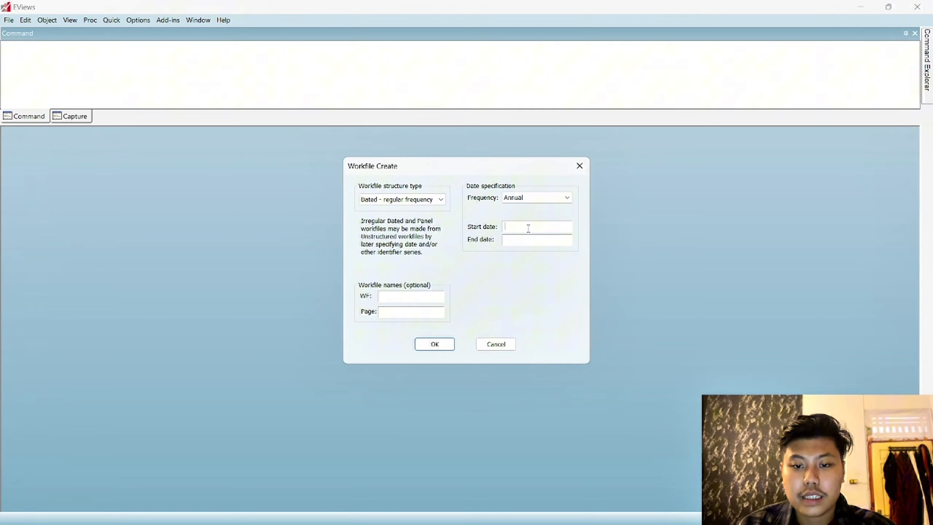
pyautogui.write('197')
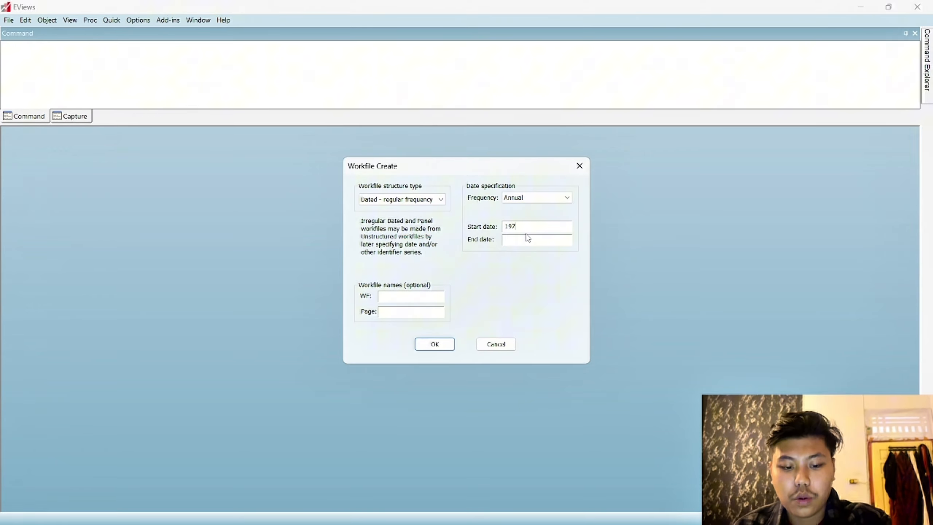
pyautogui.write('42')
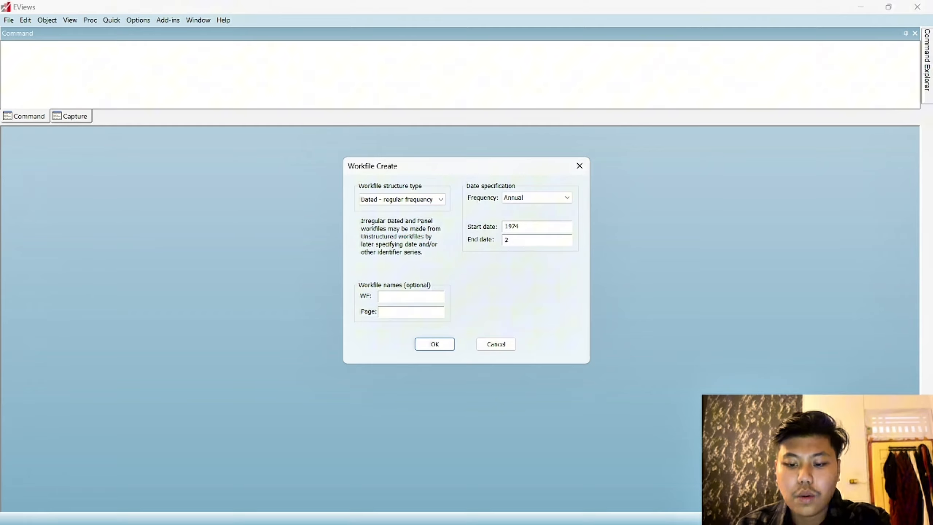
pyautogui.write('02')
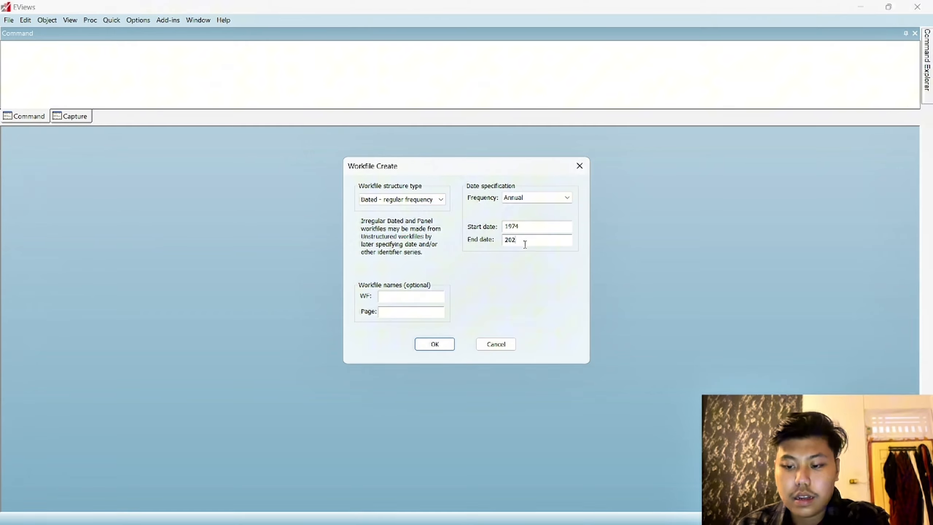
pyautogui.press('BackSpace')
pyautogui.write('0')
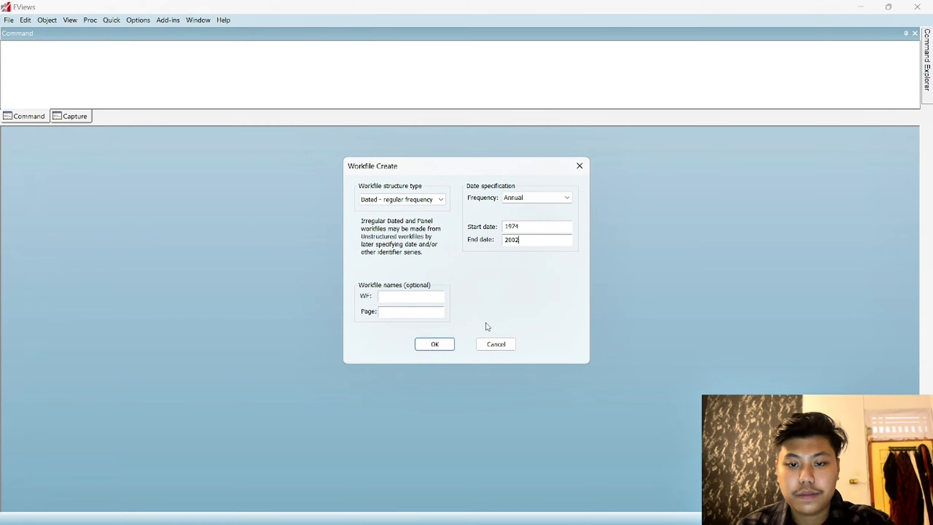
pyautogui.click(446, 345)
pyautogui.moveTo(416, 231); pyautogui.dragTo(201, 147)
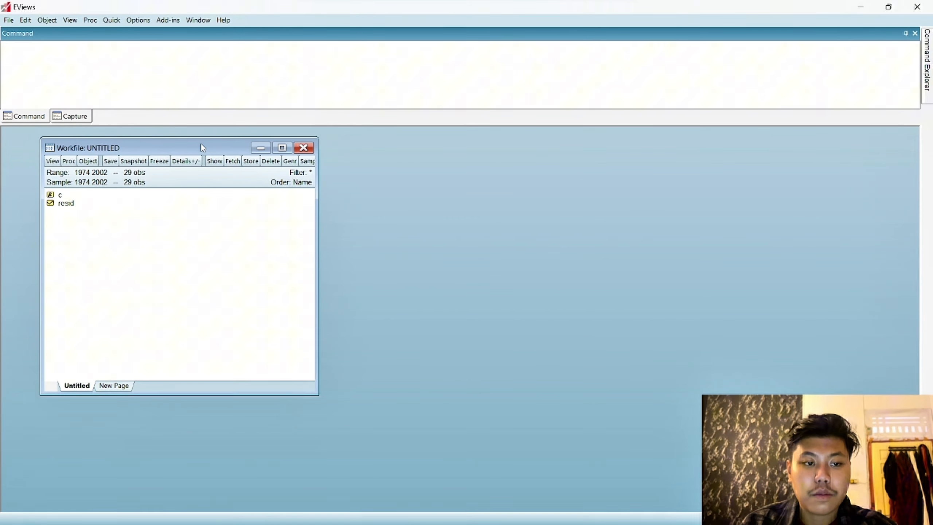
# Step: Open an empty group and paste the copied Y, PC, PB and YD data with the series names in the header row
pyautogui.click(115, 26)
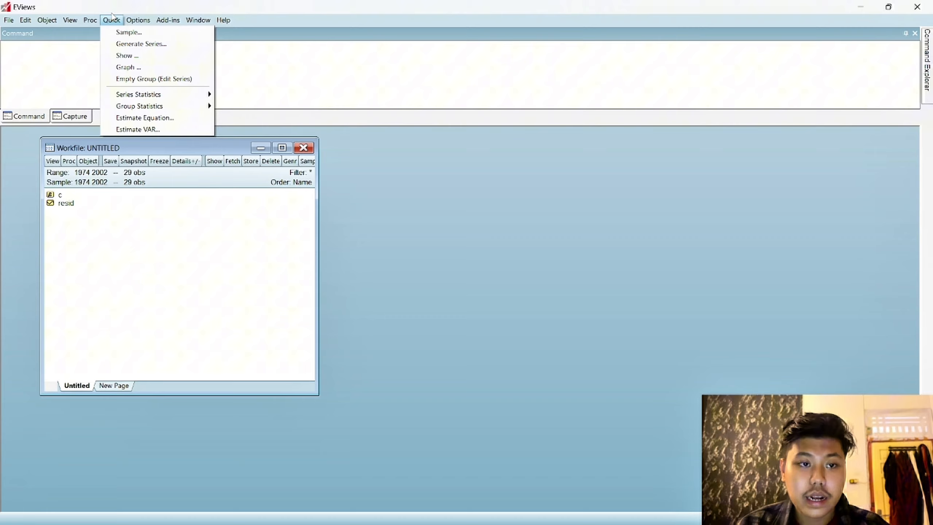
pyautogui.click(160, 79)
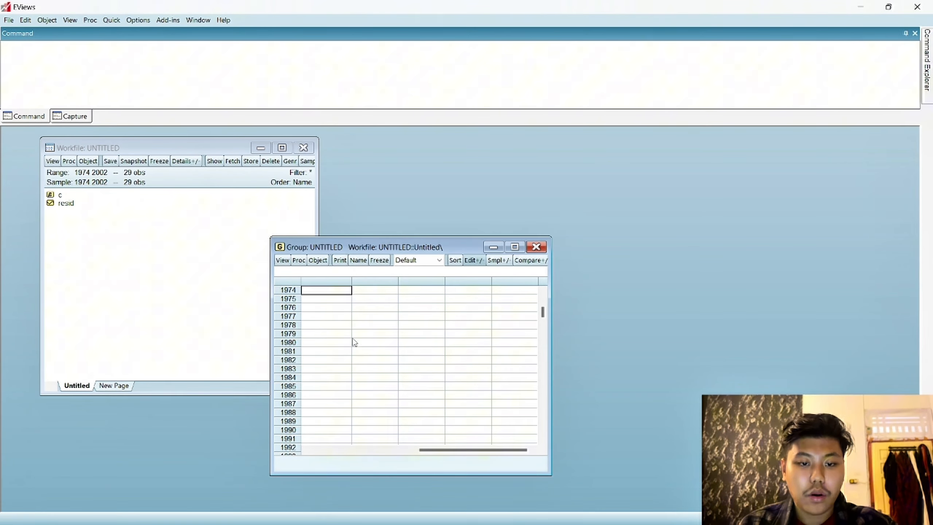
pyautogui.scroll(1, 355, 344)
pyautogui.click(348, 292)
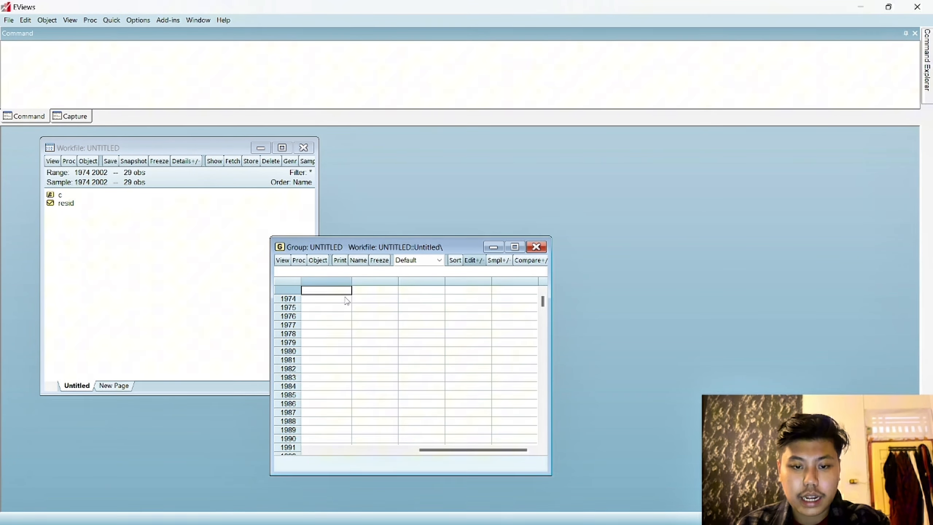
pyautogui.hotkey('ctrl', 'v')
pyautogui.scroll(-5, 419, 345)
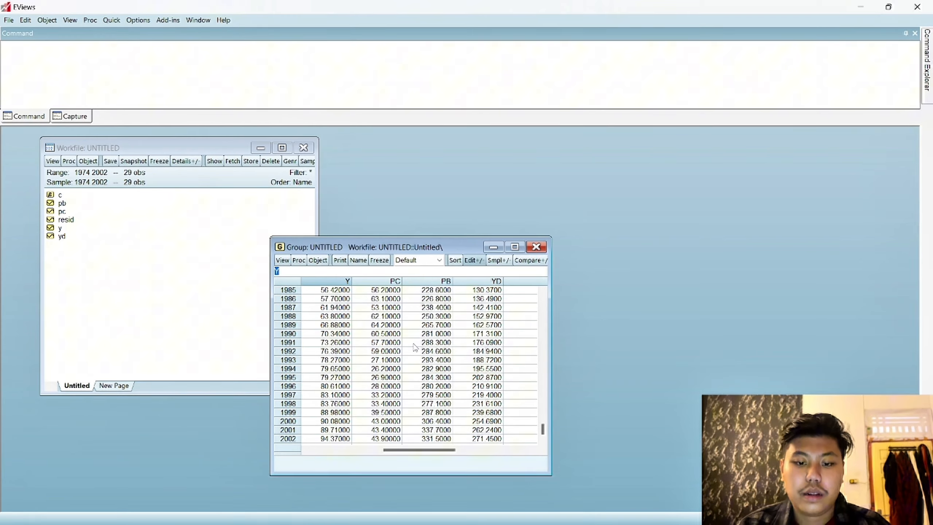
pyautogui.scroll(5, 417, 346)
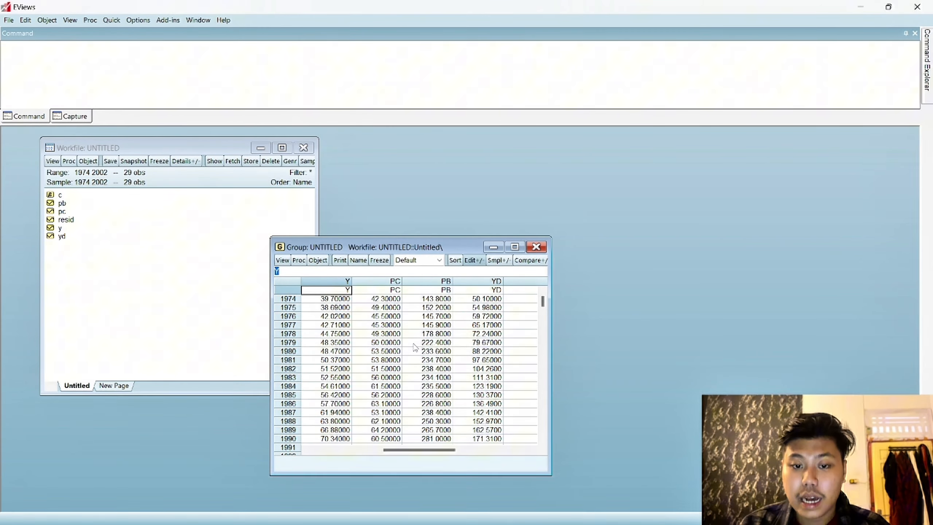
# Step: Place the group window beside the workfile and name the group group01
pyautogui.moveTo(461, 244); pyautogui.dragTo(533, 167)
pyautogui.scroll(-1, 316, 303)
pyautogui.scroll(1, 316, 304)
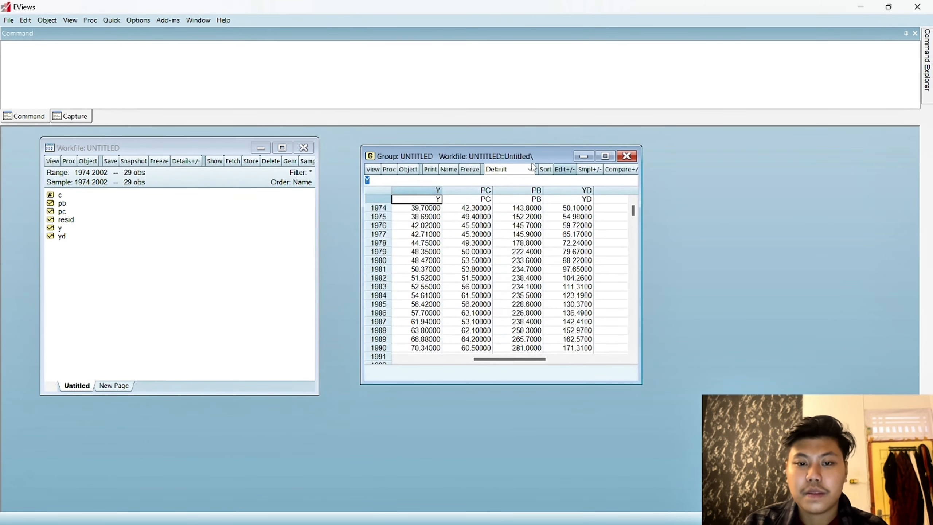
pyautogui.click(449, 169)
pyautogui.click(471, 309)
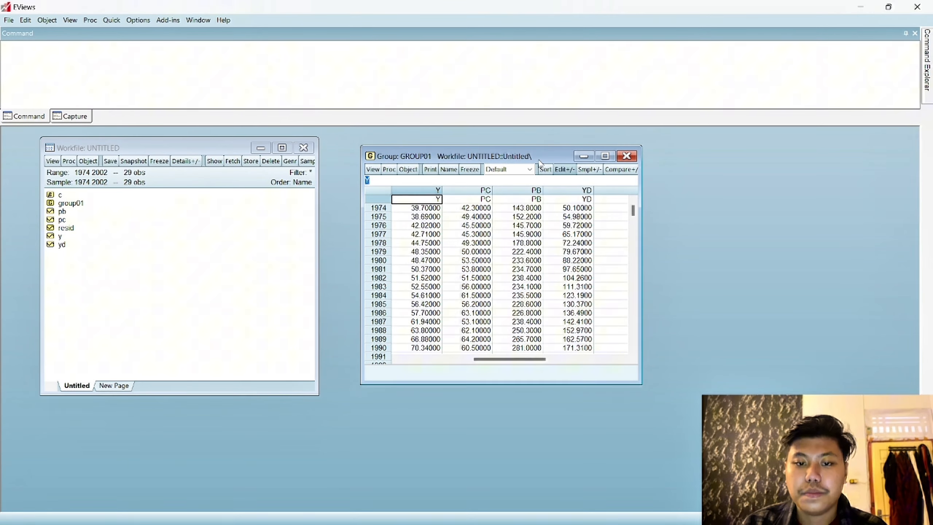
pyautogui.moveTo(555, 150)
pyautogui.mouseDown()
pyautogui.moveTo(586, 148)
pyautogui.moveTo(547, 152)
pyautogui.mouseUp()
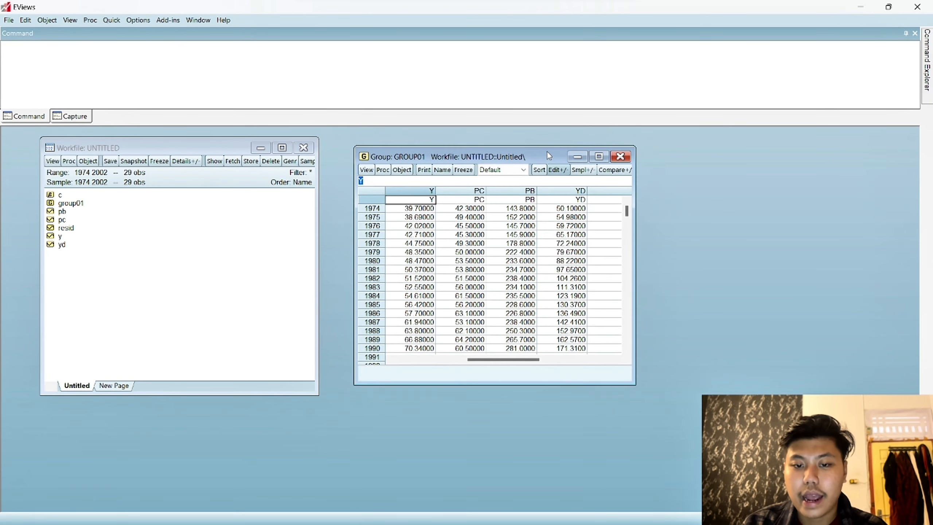
# Step: Estimate a least squares equation from the group with the specification y c pc pb yd over the sample 1974 2002
pyautogui.click(386, 175)
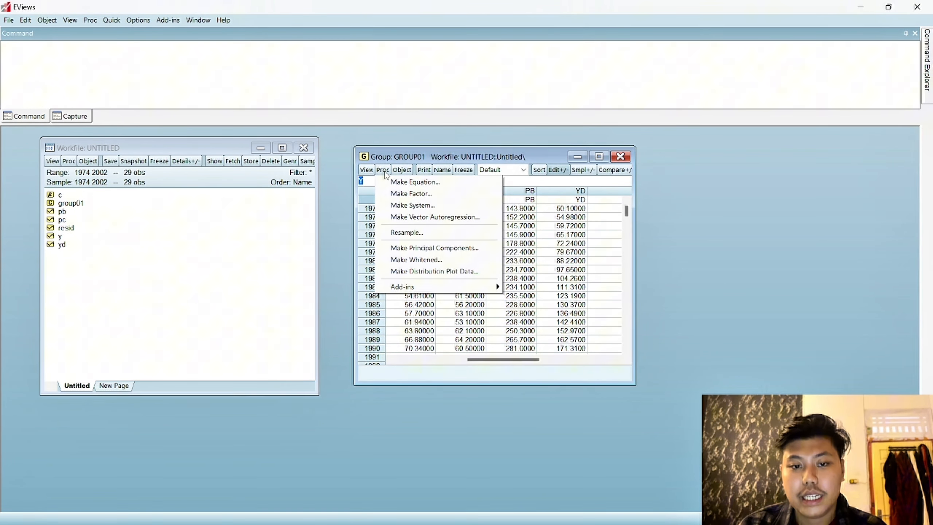
pyautogui.click(414, 188)
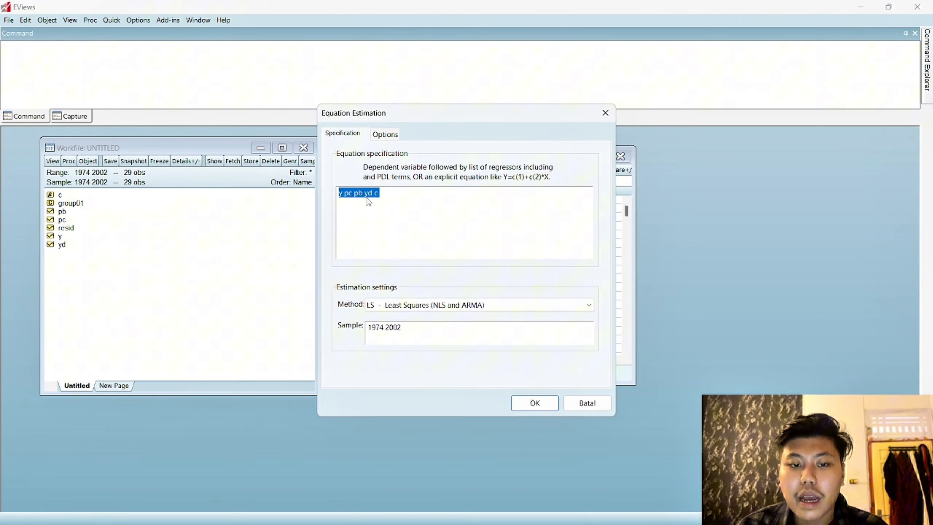
pyautogui.click(398, 195)
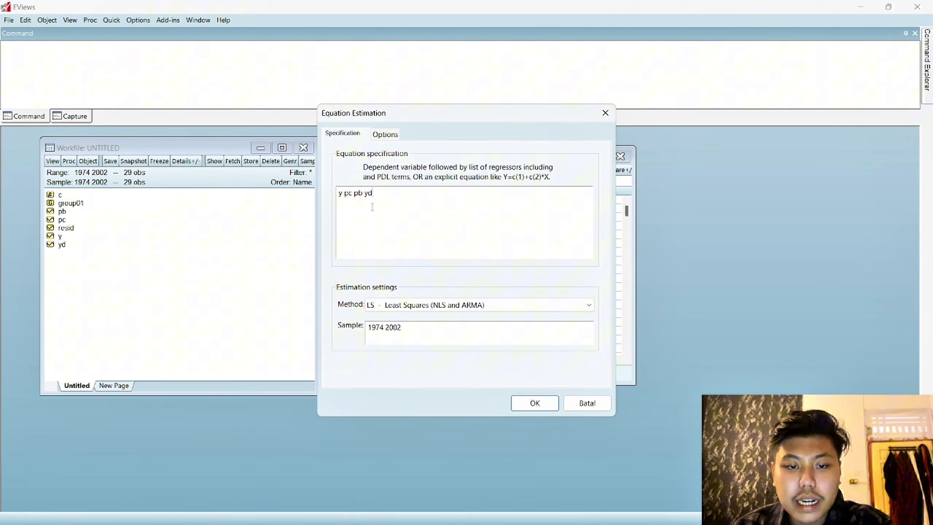
pyautogui.click(345, 192)
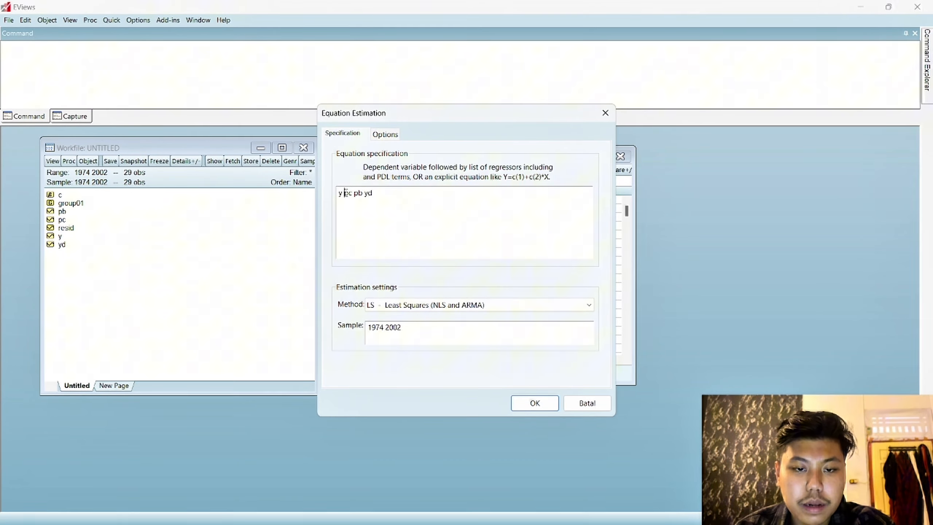
pyautogui.write('c')
pyautogui.press('Return')
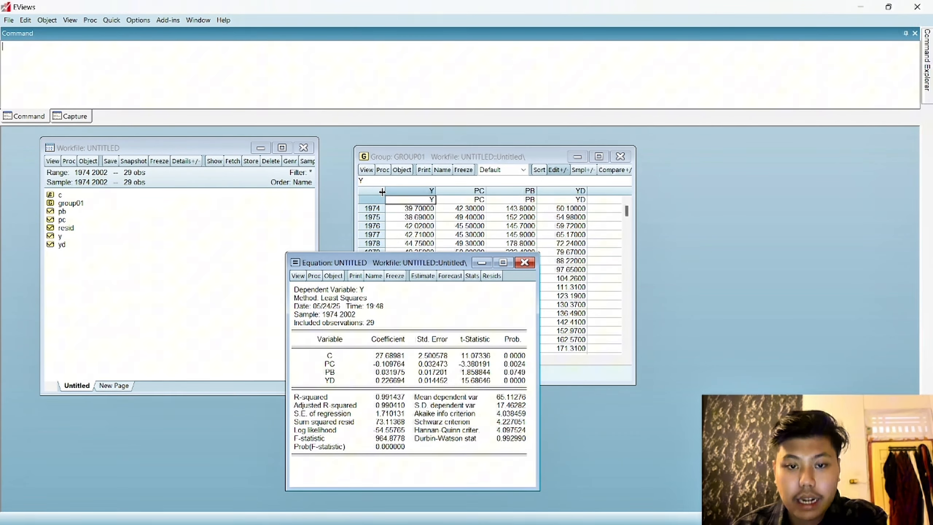
# Step: Arrange the equation output and the group data windows side by side without overlap
pyautogui.moveTo(436, 265); pyautogui.dragTo(537, 169)
pyautogui.moveTo(385, 159); pyautogui.dragTo(101, 160)
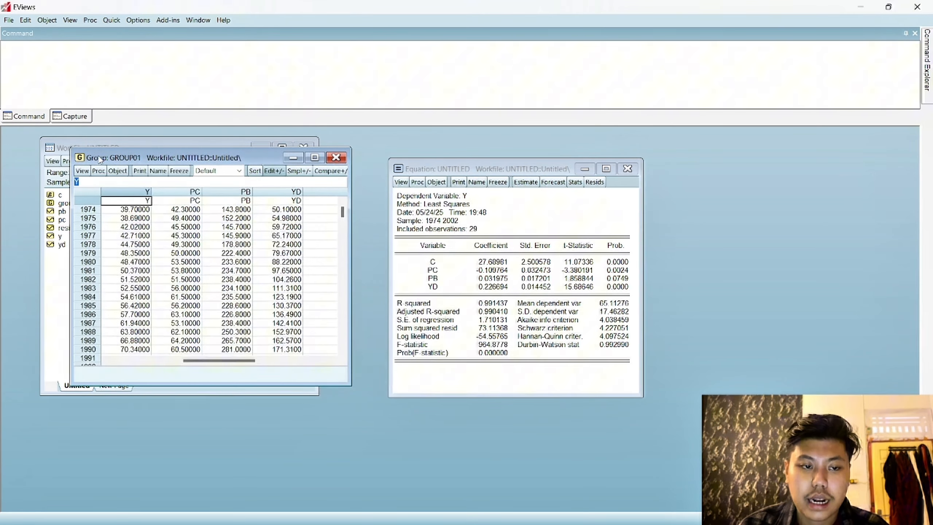
pyautogui.moveTo(509, 166); pyautogui.dragTo(485, 162)
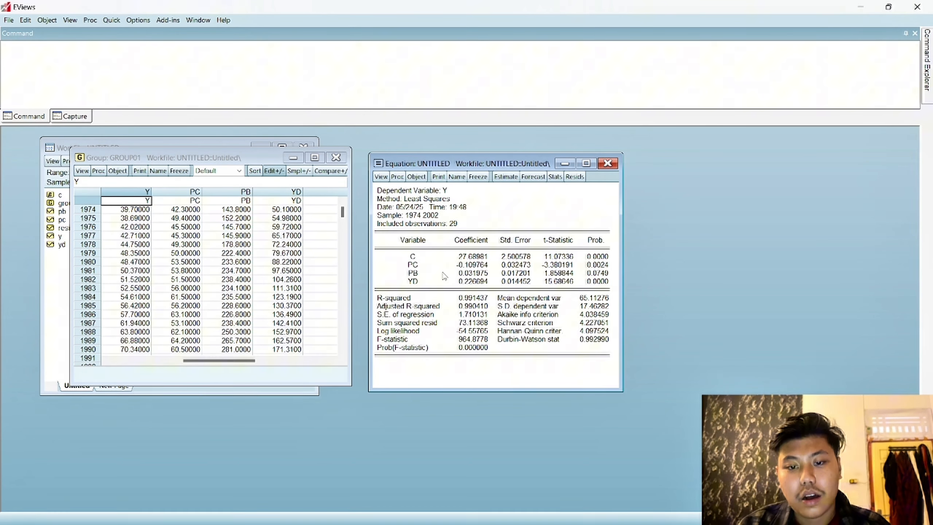
# Step: Run the residual Histogram - Normality Test on the equation and enlarge its window so the statistics are readable
pyautogui.click(381, 176)
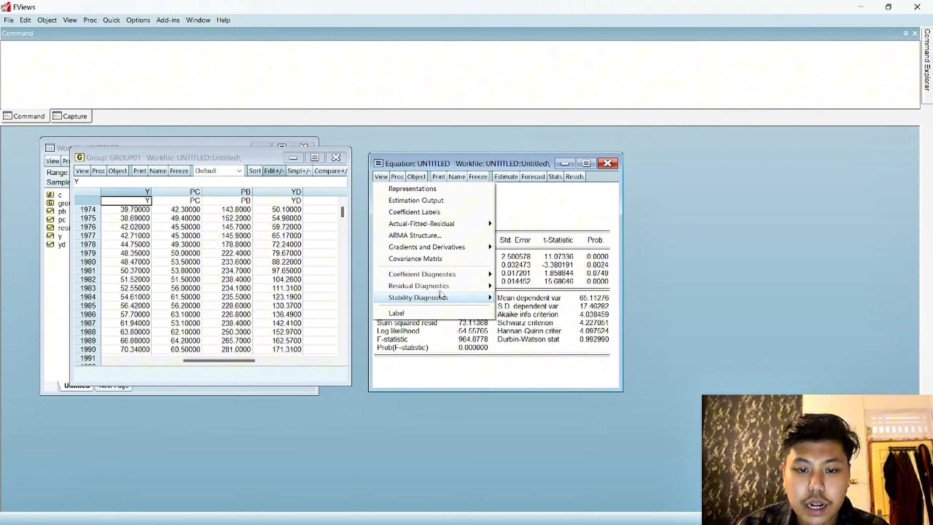
pyautogui.moveTo(440, 291)
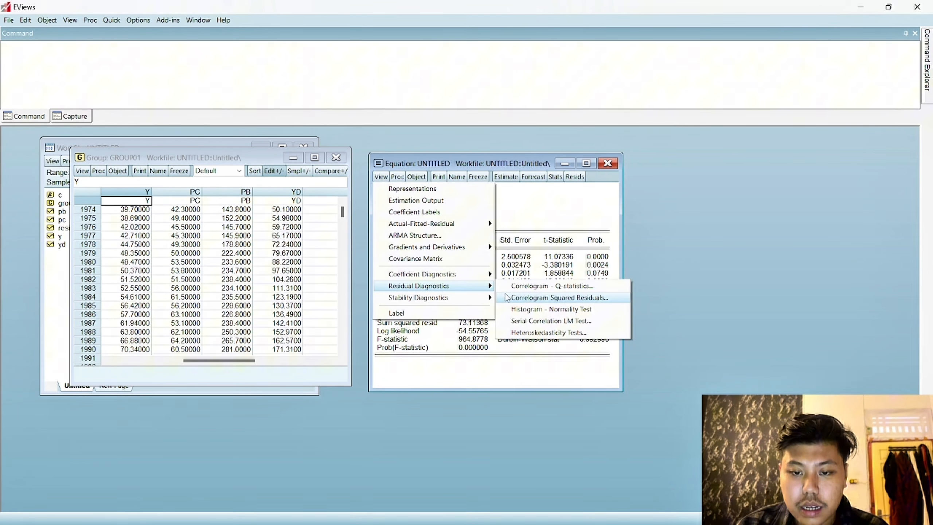
pyautogui.click(532, 311)
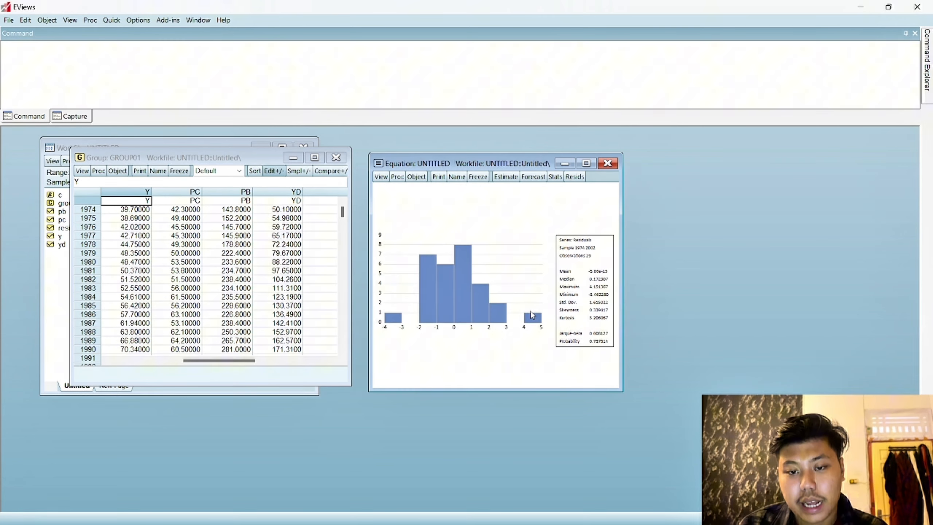
pyautogui.moveTo(506, 163)
pyautogui.mouseDown()
pyautogui.moveTo(534, 139)
pyautogui.moveTo(519, 154)
pyautogui.mouseUp()
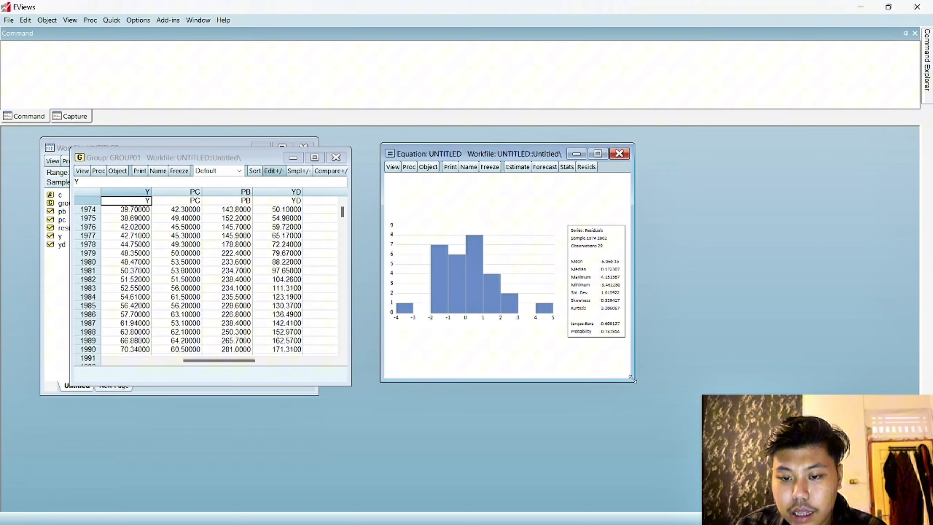
pyautogui.moveTo(633, 380); pyautogui.dragTo(744, 354)
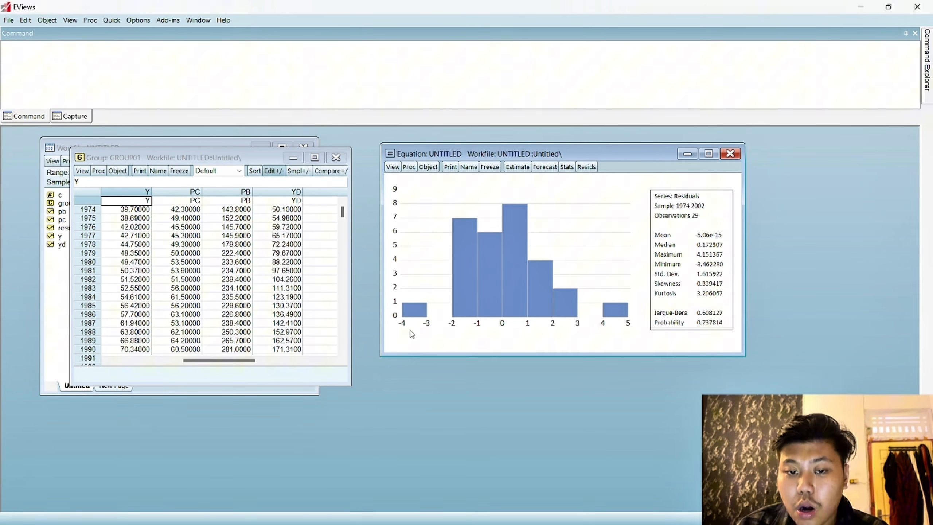
pyautogui.moveTo(646, 153); pyautogui.dragTo(649, 157)
pyautogui.moveTo(678, 357); pyautogui.dragTo(678, 365)
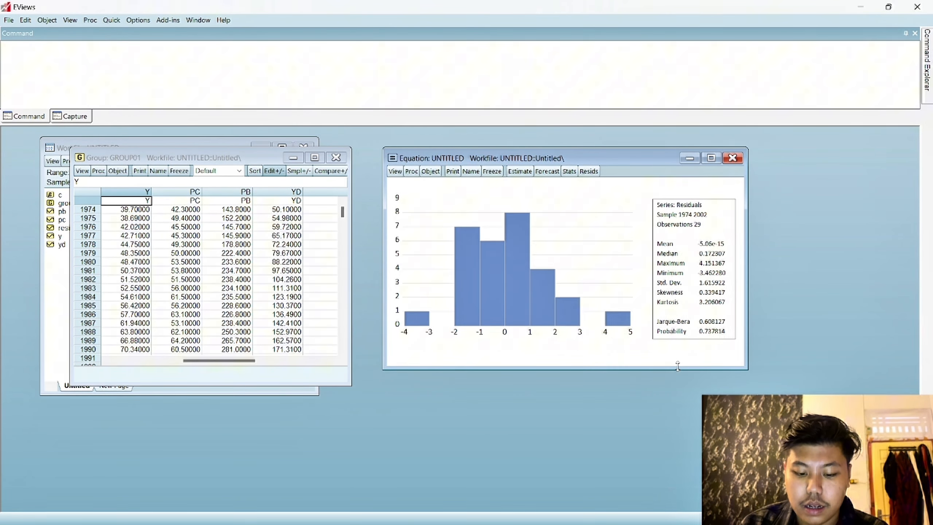
# Step: Freeze the residual histogram as a separate graph, place it over the group window and name it Normalitas
pyautogui.click(492, 171)
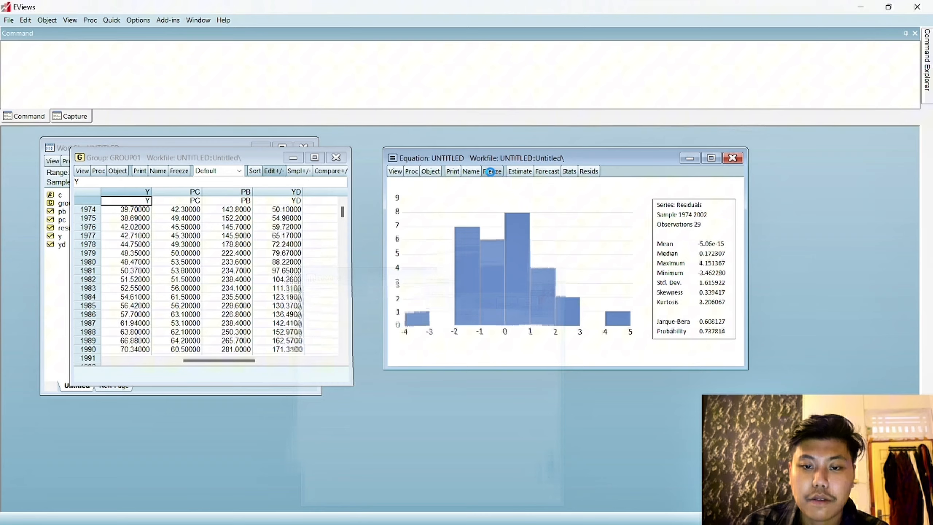
pyautogui.moveTo(463, 281); pyautogui.dragTo(261, 190)
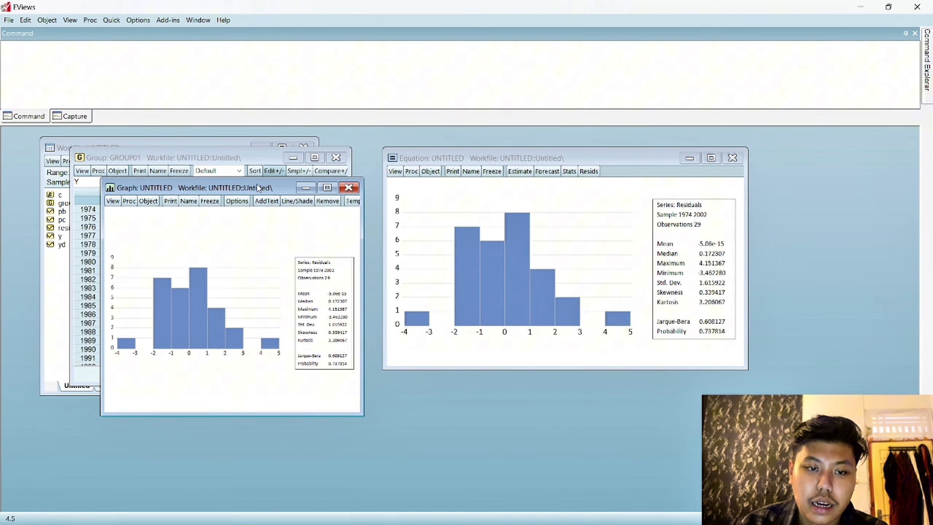
pyautogui.click(185, 202)
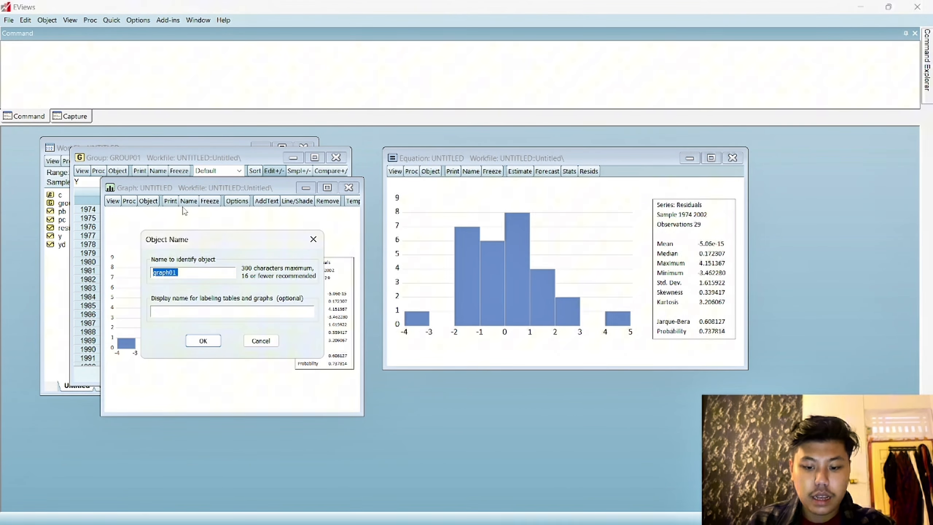
pyautogui.write('Normalitas')
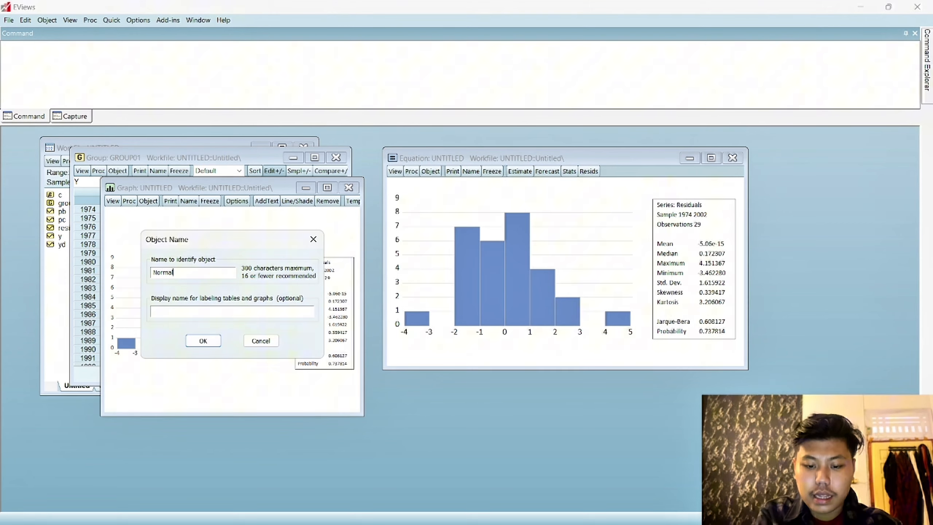
pyautogui.press('Return')
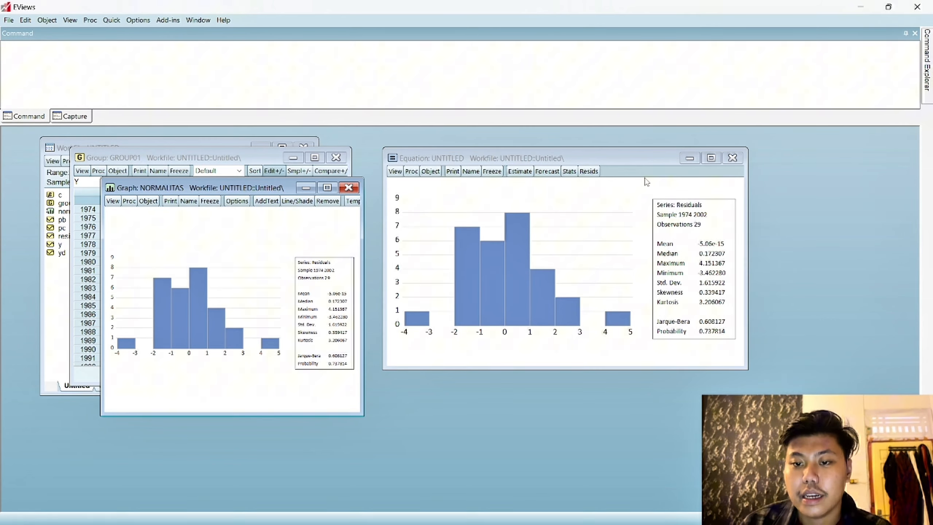
# Step: Show the equation's Variance Inflation Factors and shrink its window to fit the table
pyautogui.click(394, 172)
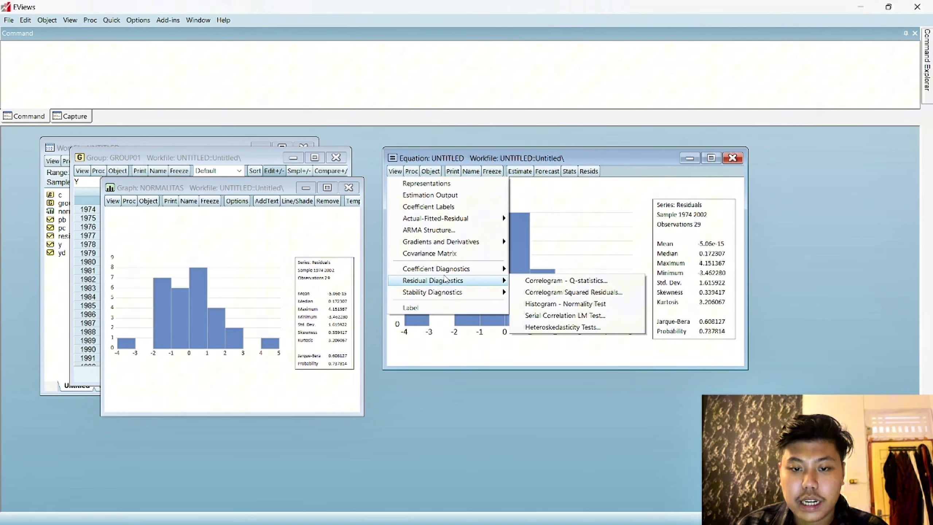
pyautogui.moveTo(488, 272)
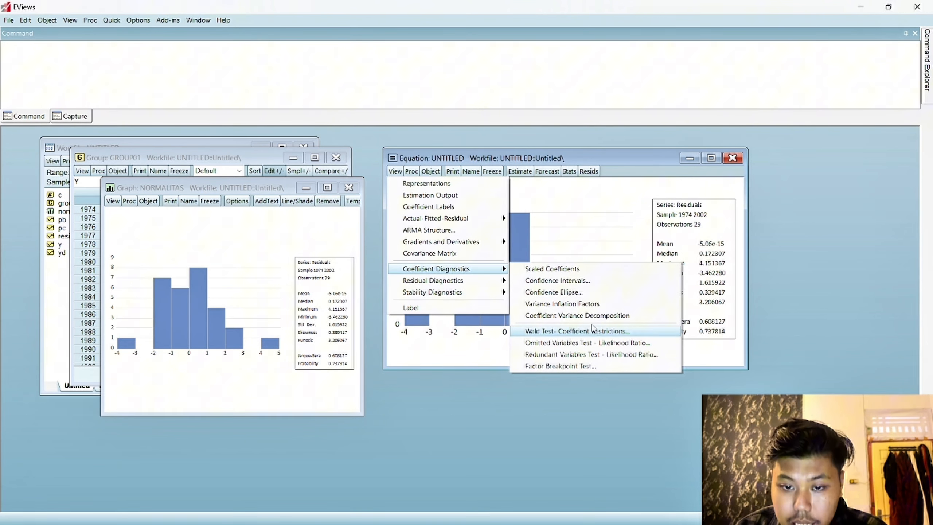
pyautogui.click(595, 303)
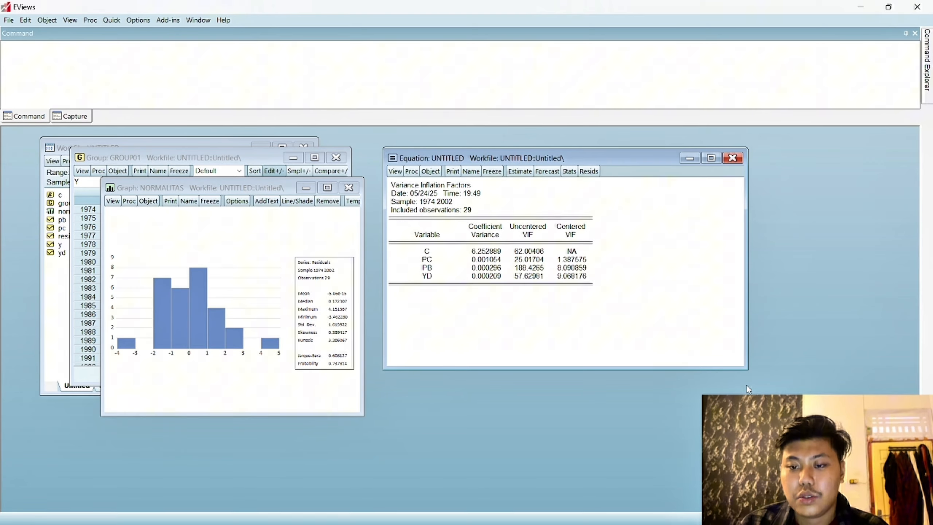
pyautogui.moveTo(748, 369); pyautogui.dragTo(625, 307)
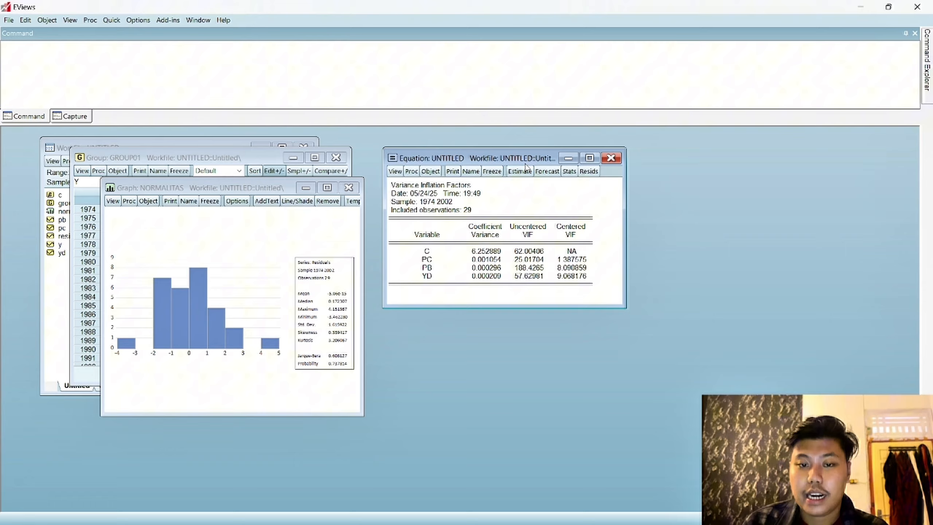
# Step: Freeze the Variance Inflation Factors output as a table, place it over the Normalitas graph and name it Multikolinieritas
pyautogui.click(490, 176)
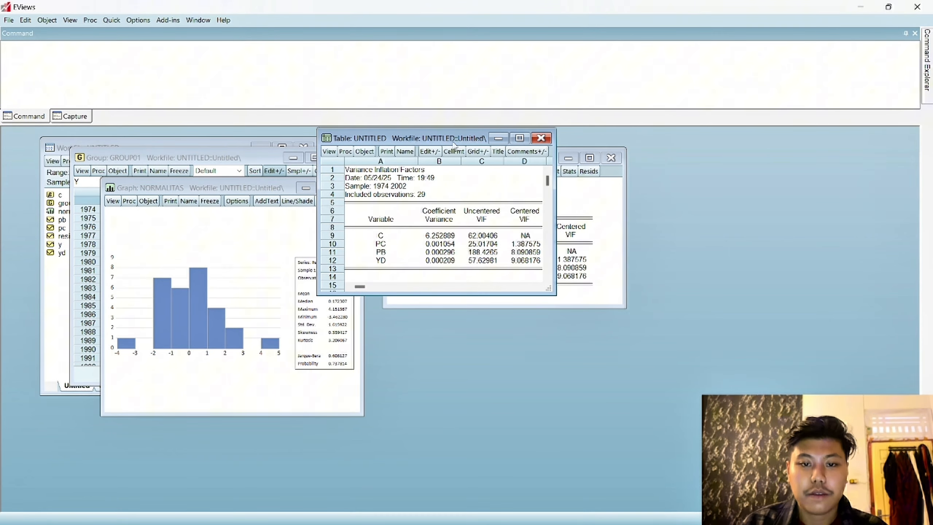
pyautogui.moveTo(400, 132); pyautogui.dragTo(195, 222)
pyautogui.click(195, 235)
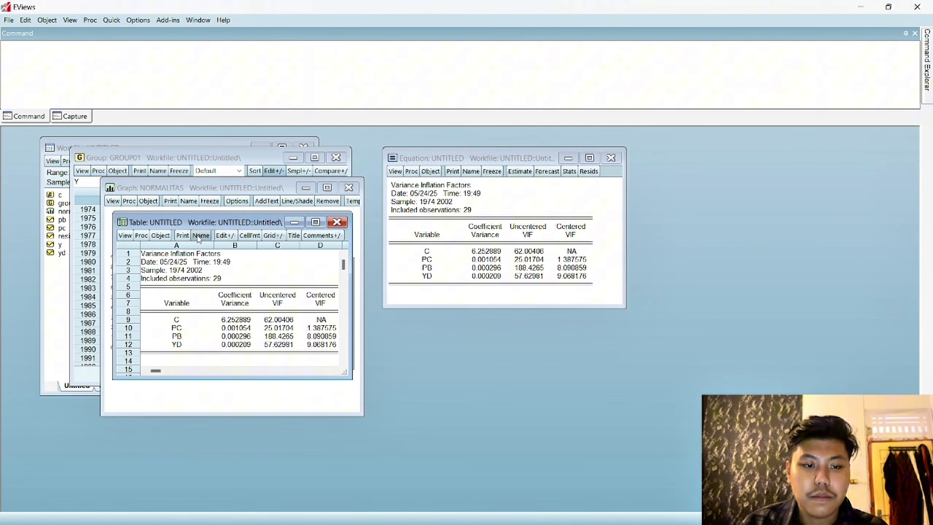
pyautogui.write('Muk')
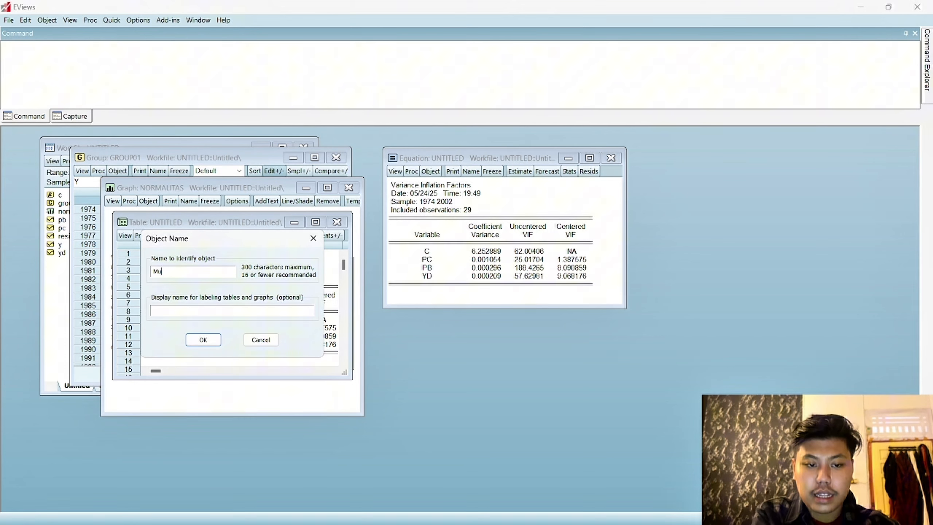
pyautogui.write('ti')
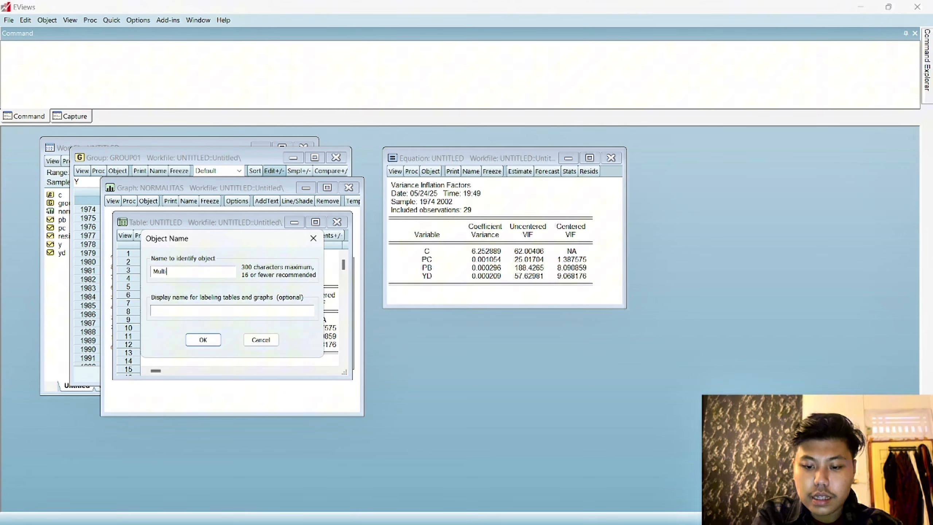
pyautogui.write('kolinieritas')
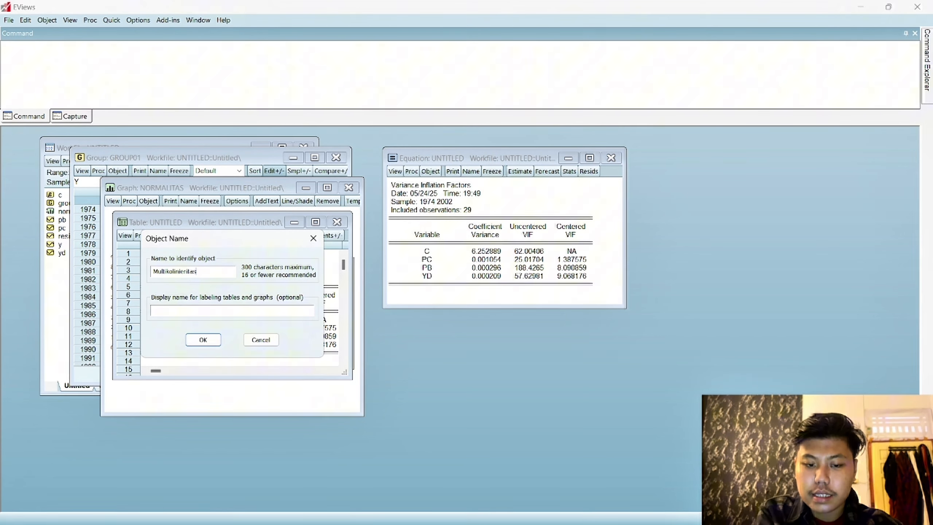
pyautogui.press('Return')
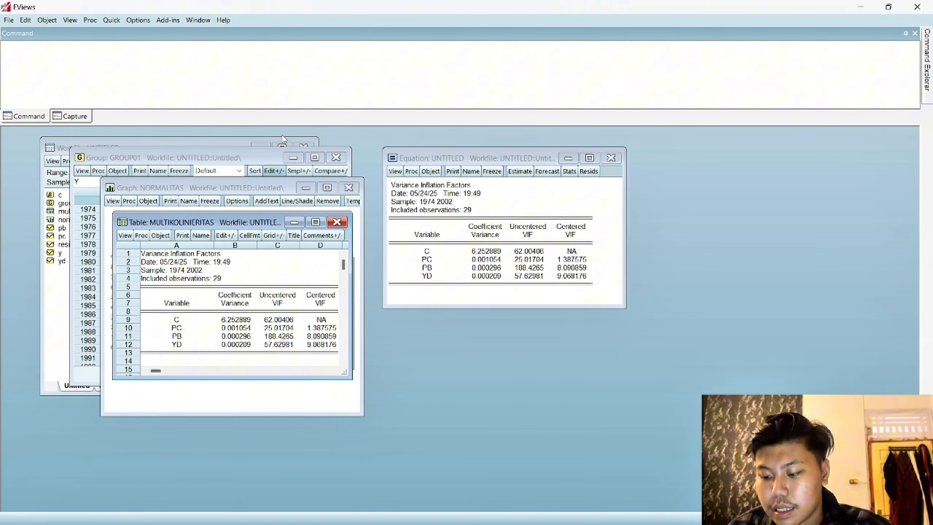
# Step: Run the Serial Correlation LM Test on the equation's residuals with 2 lags and enlarge its window to show the full output
pyautogui.moveTo(521, 166); pyautogui.dragTo(530, 166)
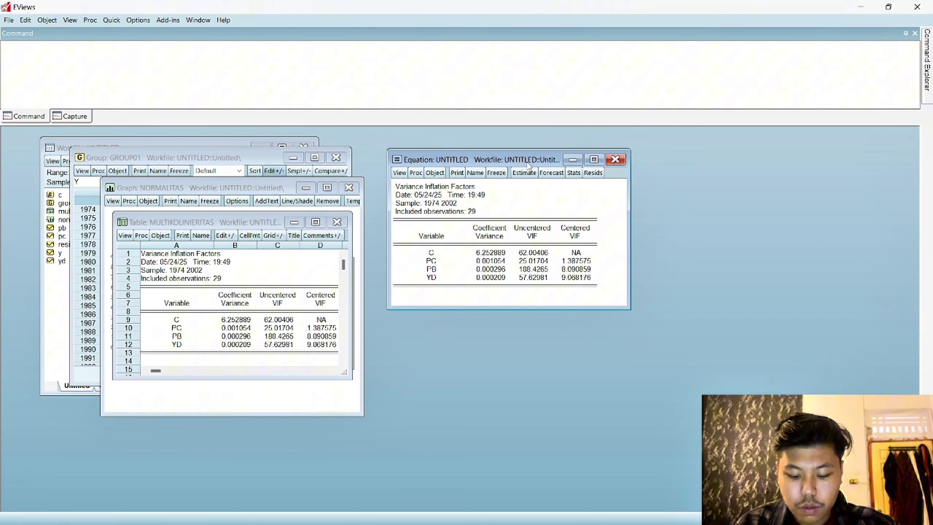
pyautogui.click(404, 179)
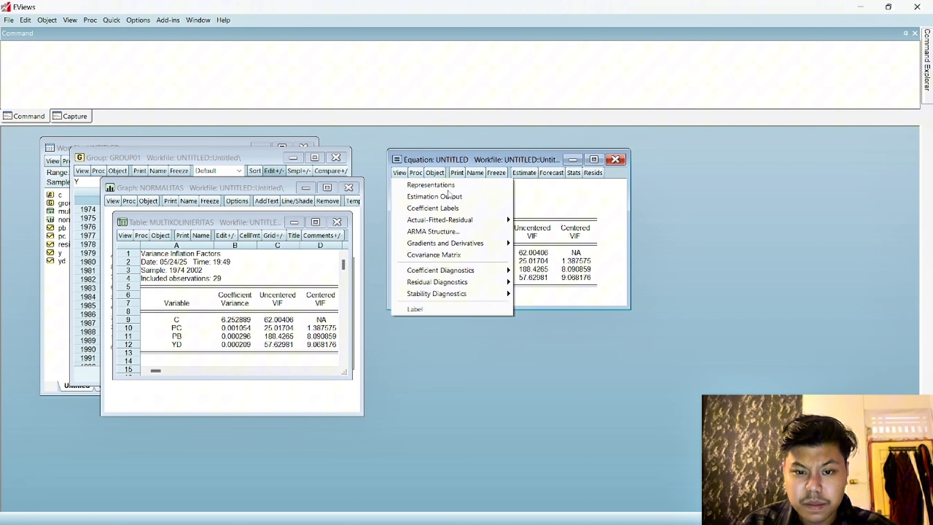
pyautogui.moveTo(453, 283)
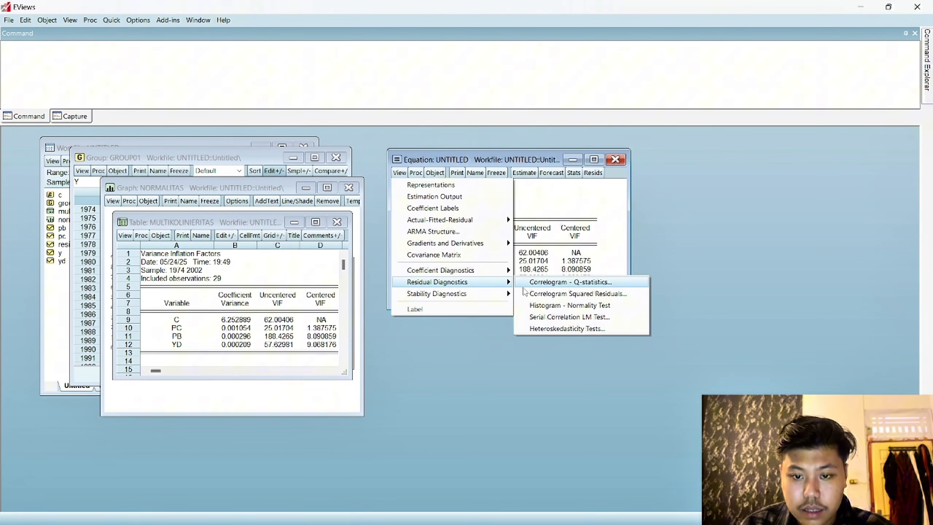
pyautogui.click(549, 320)
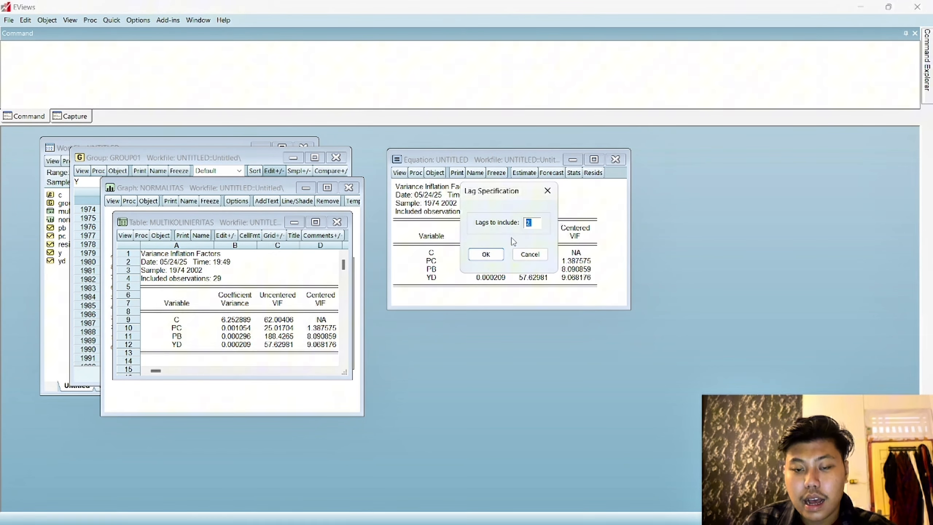
pyautogui.click(493, 258)
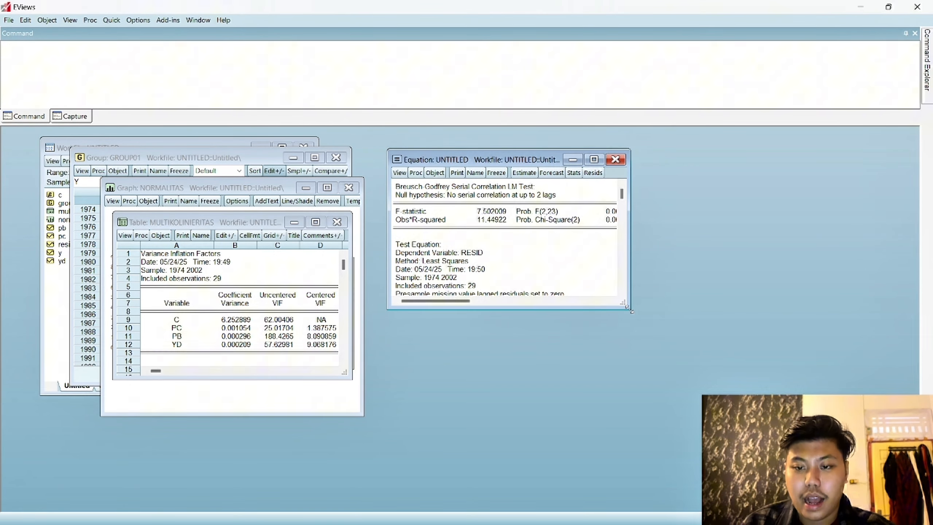
pyautogui.moveTo(630, 309); pyautogui.dragTo(654, 464)
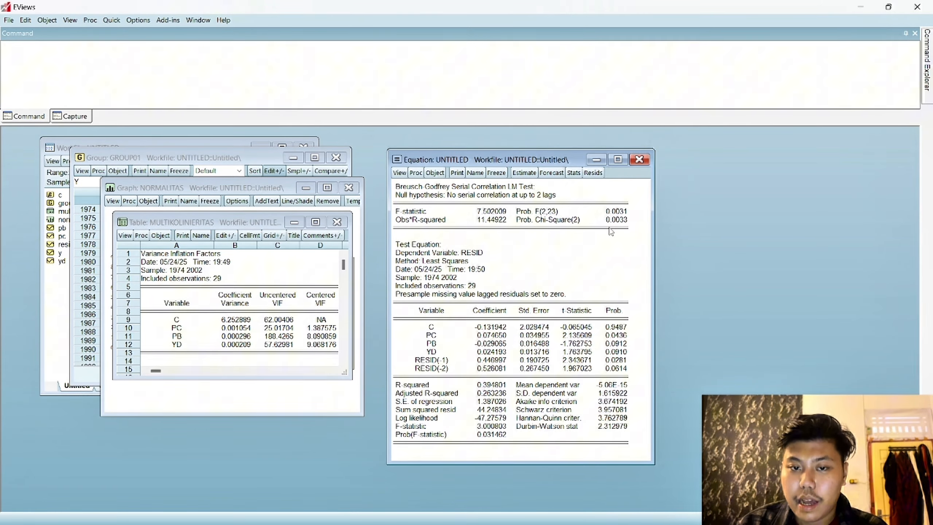
pyautogui.moveTo(564, 165); pyautogui.dragTo(586, 151)
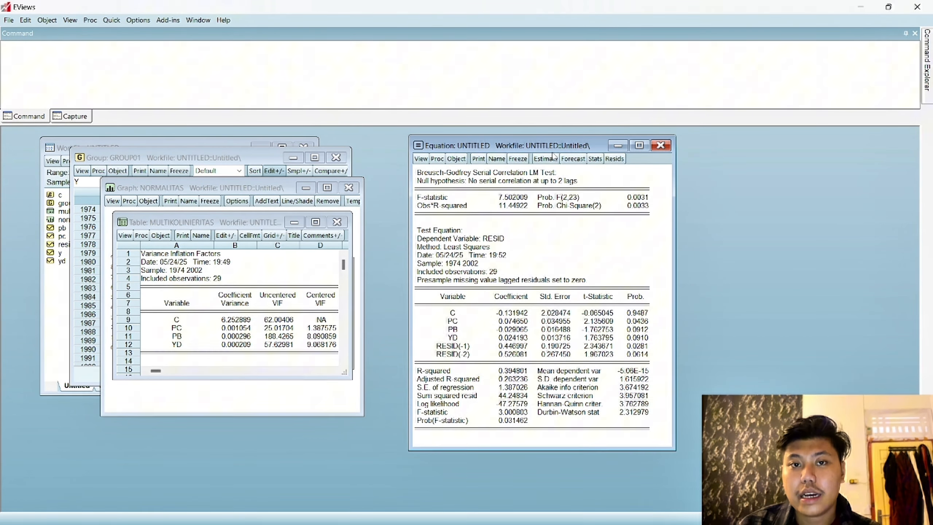
# Step: Re-estimate the equation with the HAC (Newey-West) covariance method, then freeze the output as a table placed over the Multikolinieritas table
pyautogui.click(554, 158)
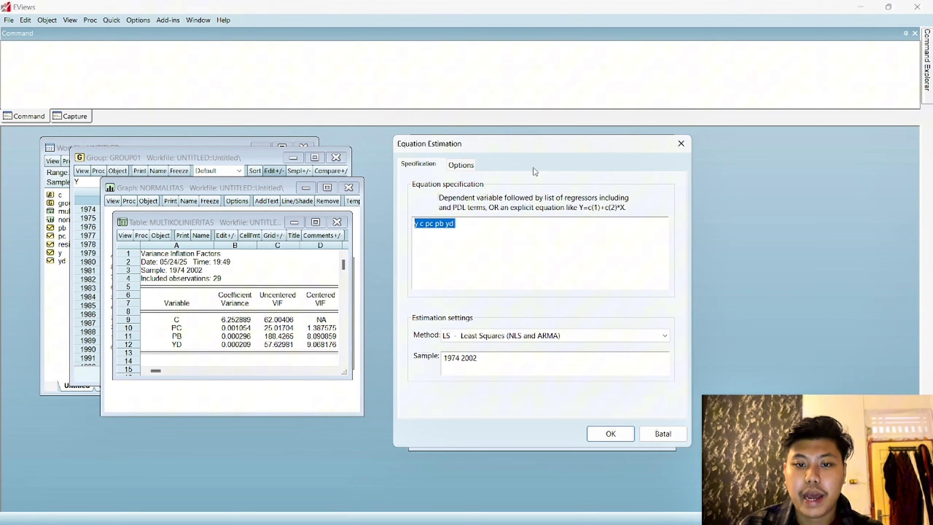
pyautogui.click(457, 165)
pyautogui.click(474, 199)
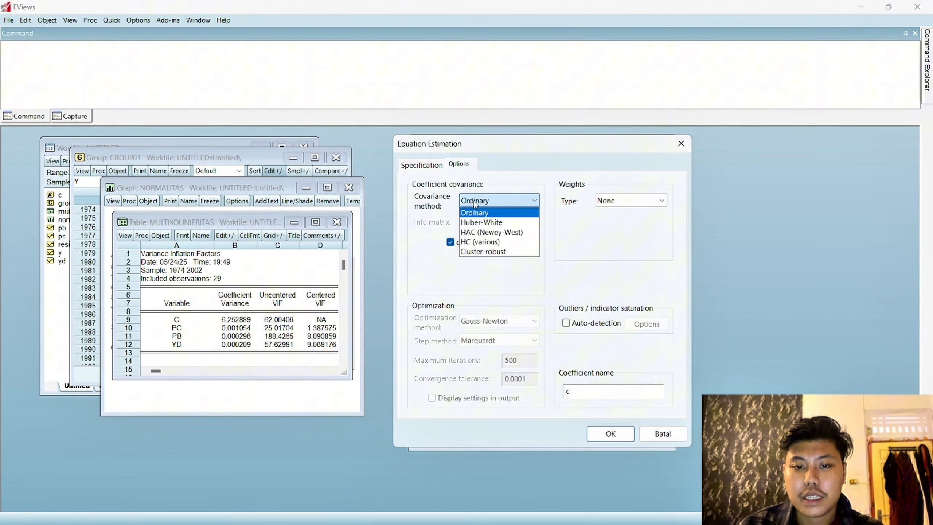
pyautogui.click(516, 232)
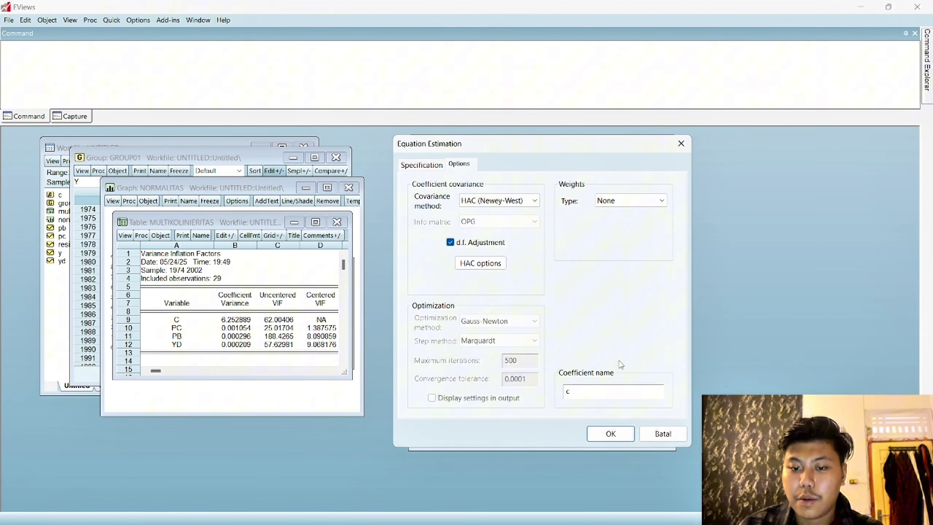
pyautogui.click(624, 439)
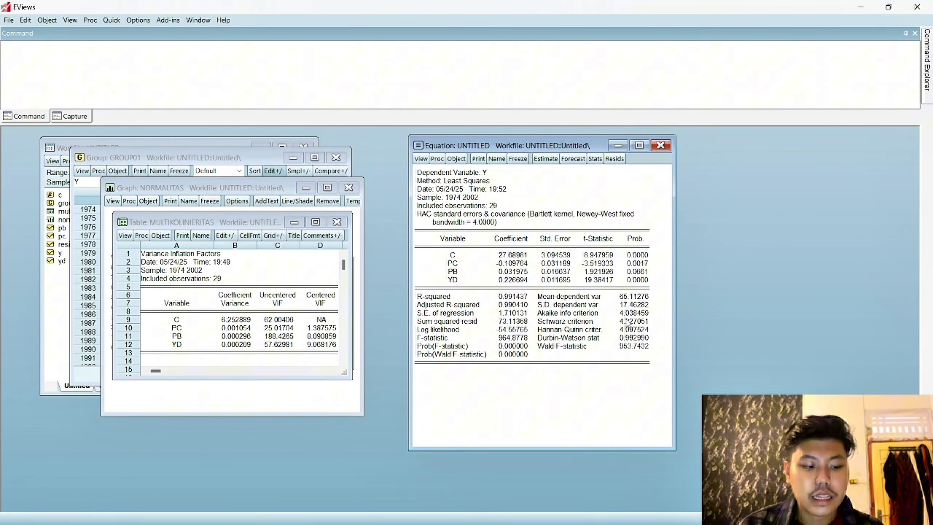
pyautogui.click(518, 159)
pyautogui.moveTo(489, 154); pyautogui.dragTo(272, 234)
# Step: Run the White heteroskedasticity test on the equation's residuals
pyautogui.click(425, 160)
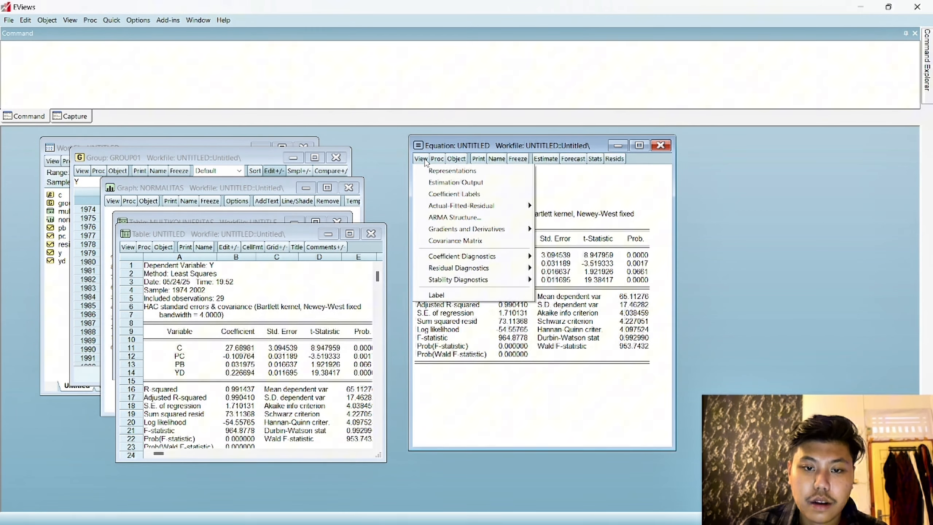
pyautogui.moveTo(491, 257)
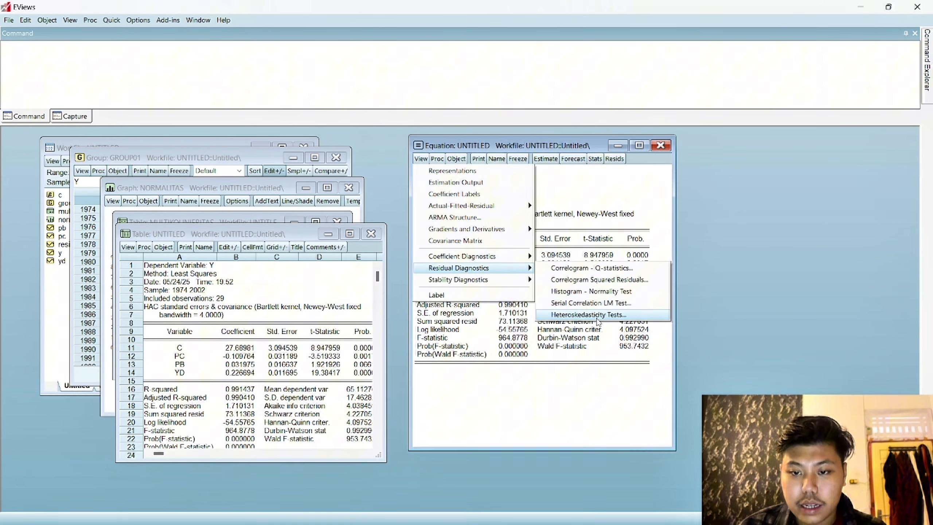
pyautogui.click(598, 317)
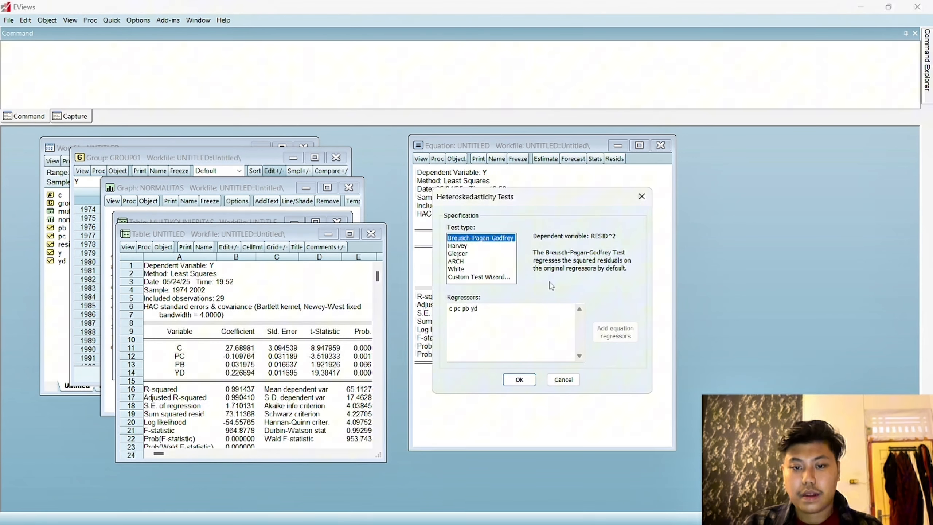
pyautogui.click(462, 272)
pyautogui.click(529, 384)
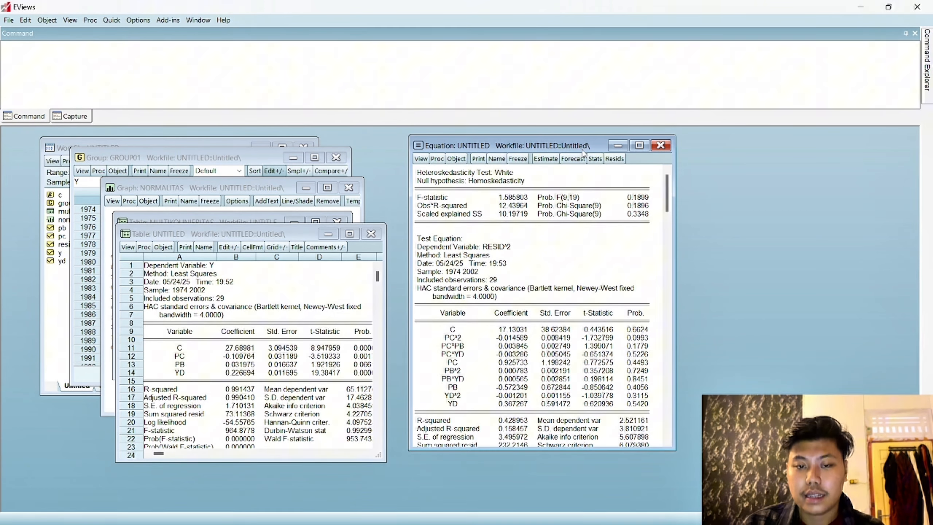
# Step: Switch to the GAS10 workbook in Excel and copy the PCON, PRICE, REG and POP columns with headers, range C1:F51
pyautogui.moveTo(675, 524)
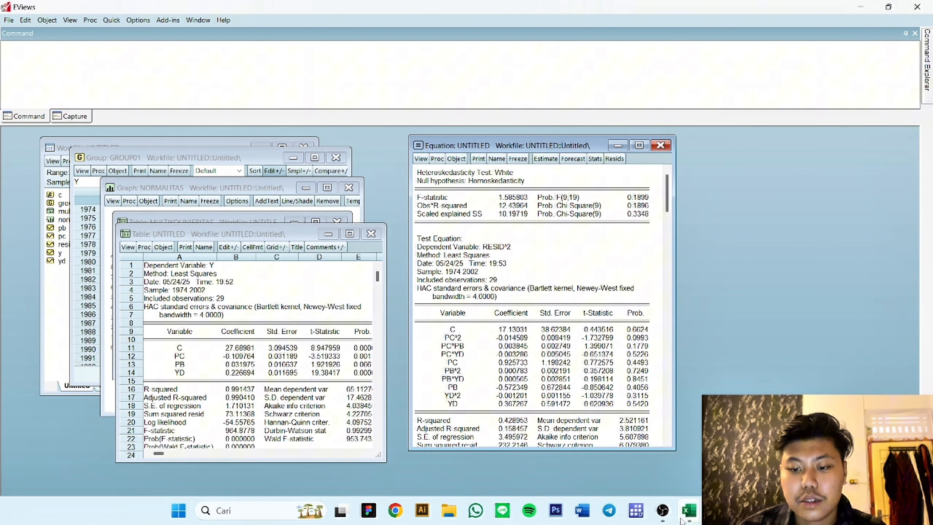
pyautogui.click(690, 441)
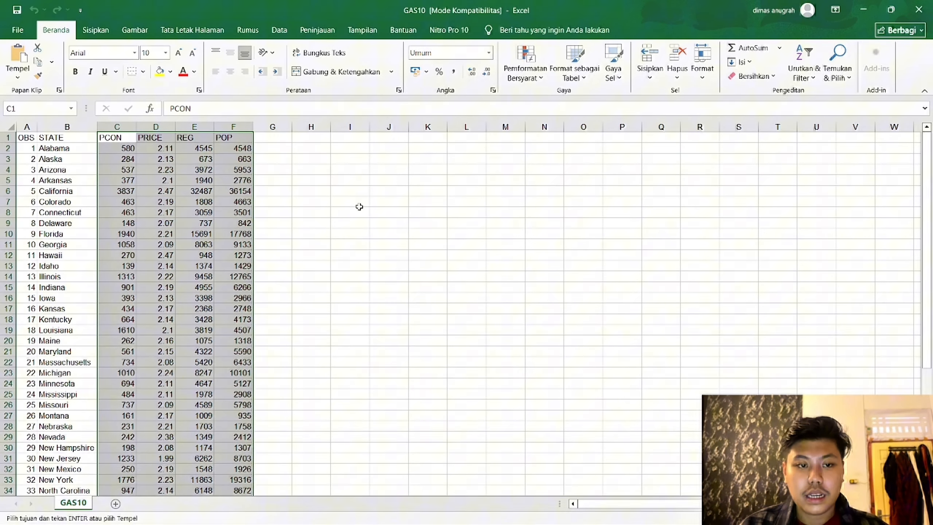
pyautogui.click(344, 223)
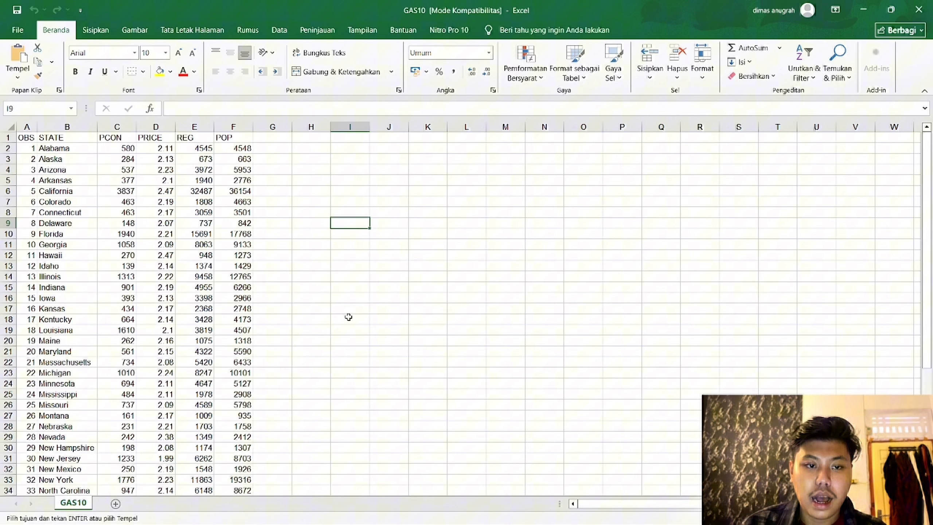
pyautogui.click(125, 137)
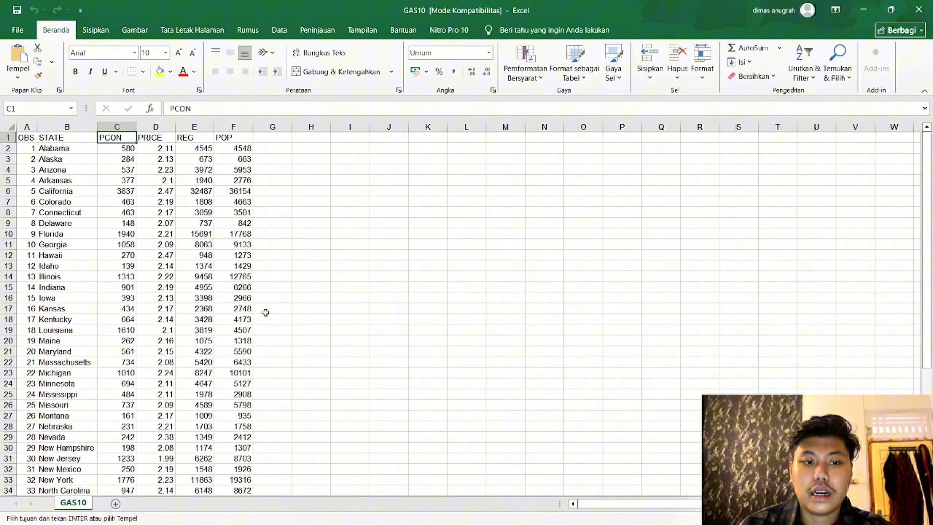
pyautogui.scroll(-5, 268, 239)
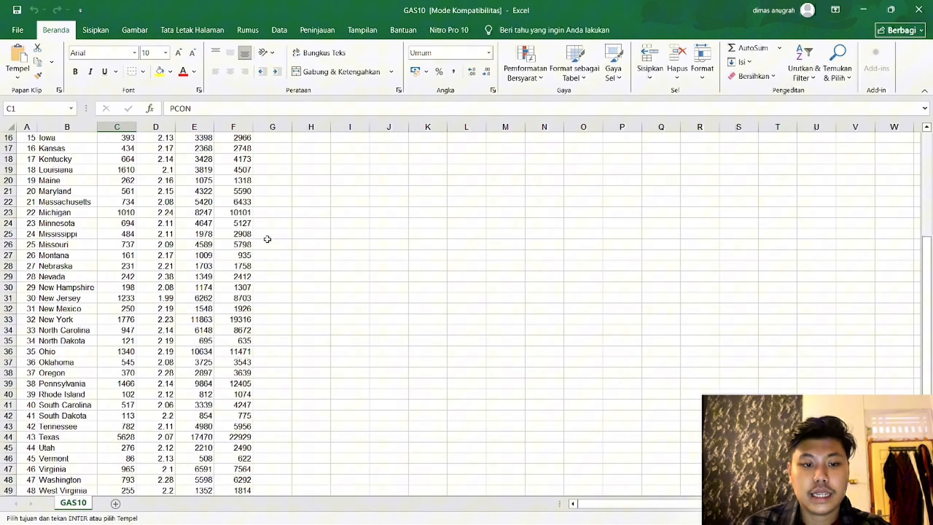
pyautogui.scroll(5, 267, 239)
pyautogui.scroll(-7, 65, 226)
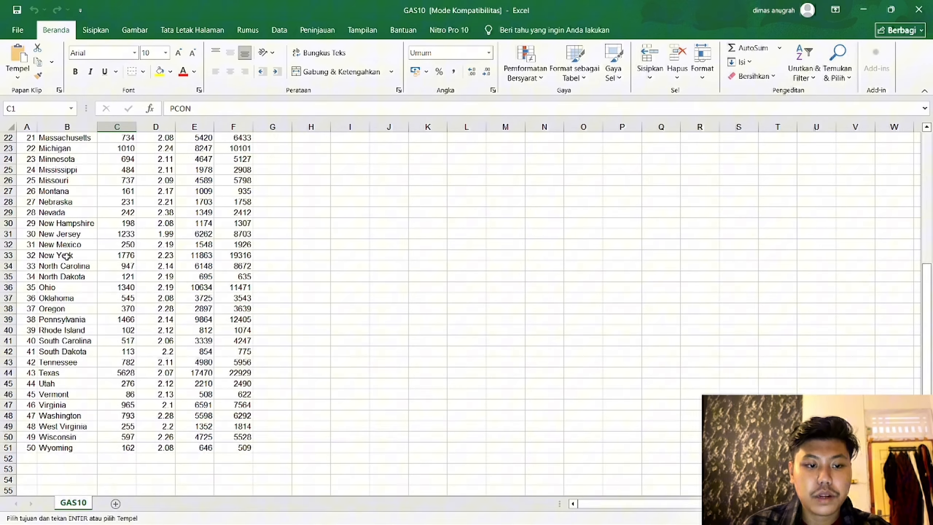
pyautogui.scroll(7, 66, 257)
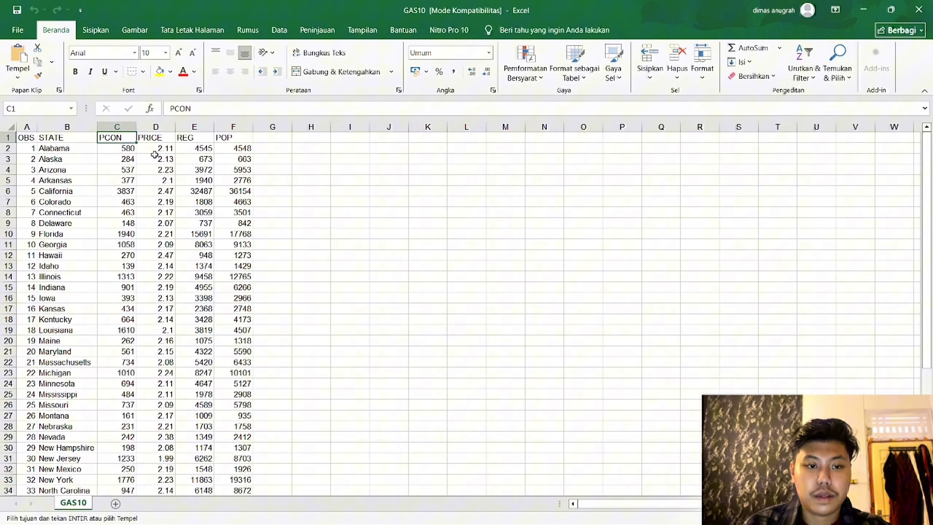
pyautogui.scroll(-1, 167, 170)
pyautogui.scroll(-11, 166, 170)
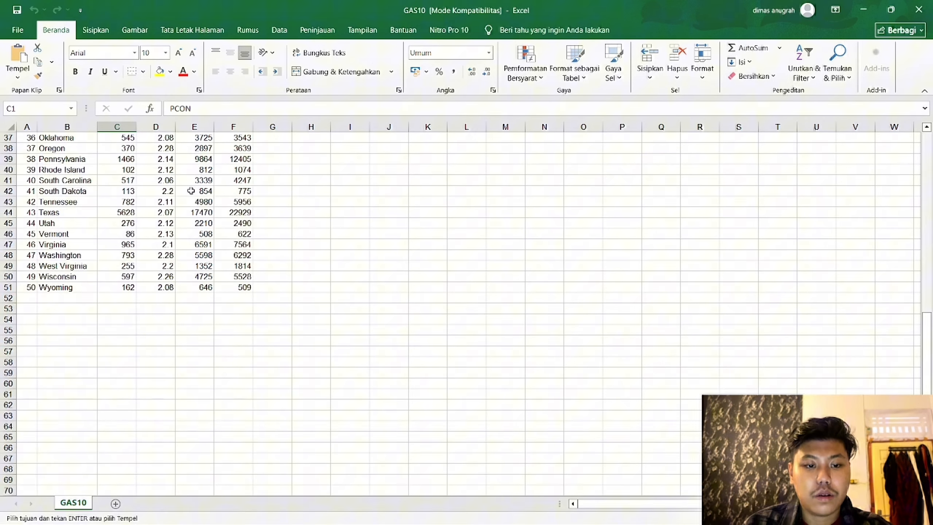
pyautogui.keyDown('shift'); pyautogui.click(239, 287); pyautogui.keyUp('shift')
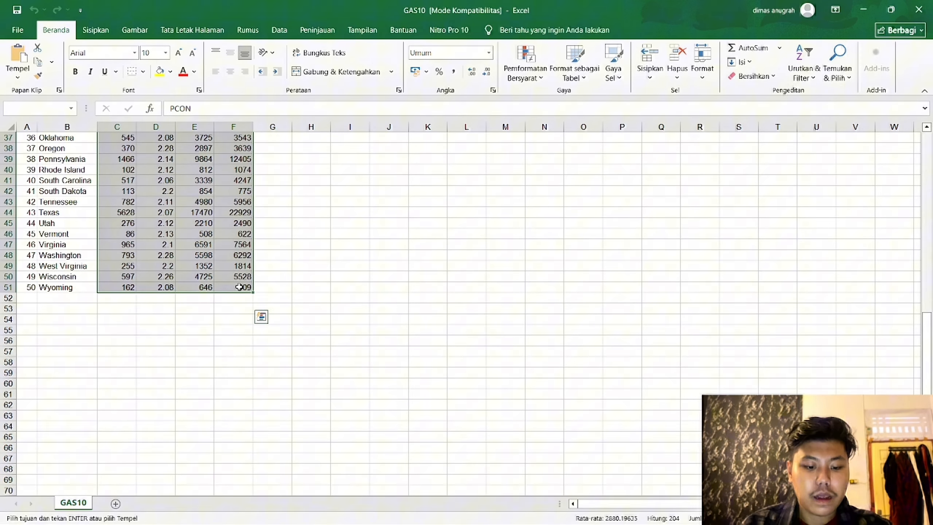
pyautogui.hotkey('ctrl', 'c')
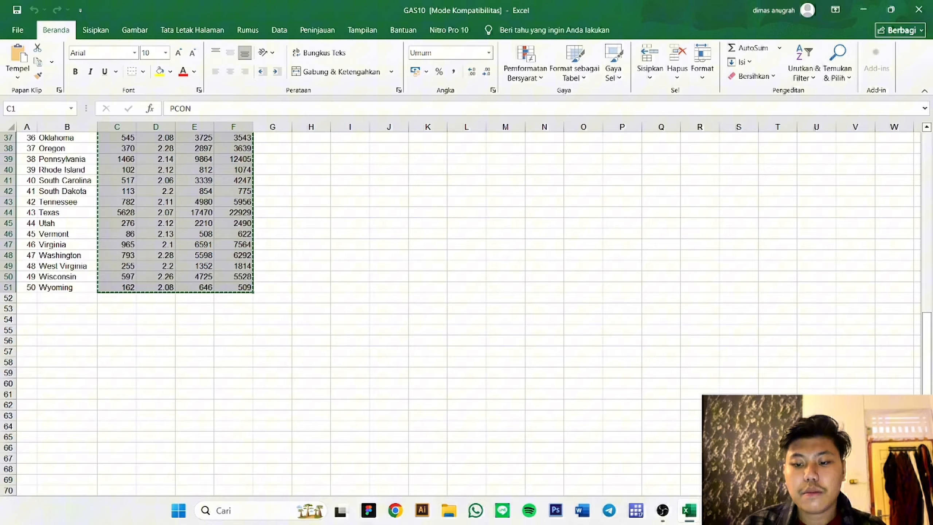
# Step: Switch back to EViews and create an unstructured/undated workfile with 50 observations, deleting the existing untitled workfile and its unnamed objects
pyautogui.click(663, 511)
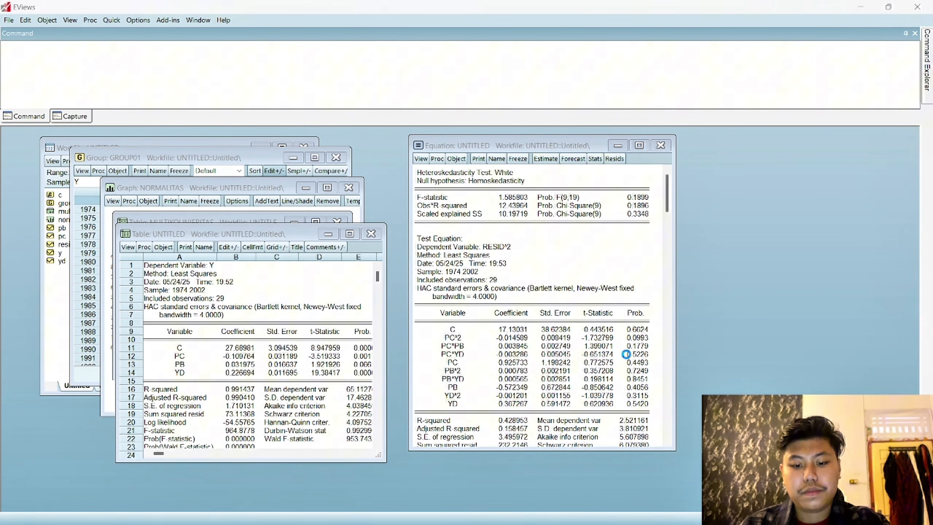
pyautogui.hotkey('ctrl', 'n')
pyautogui.click(439, 201)
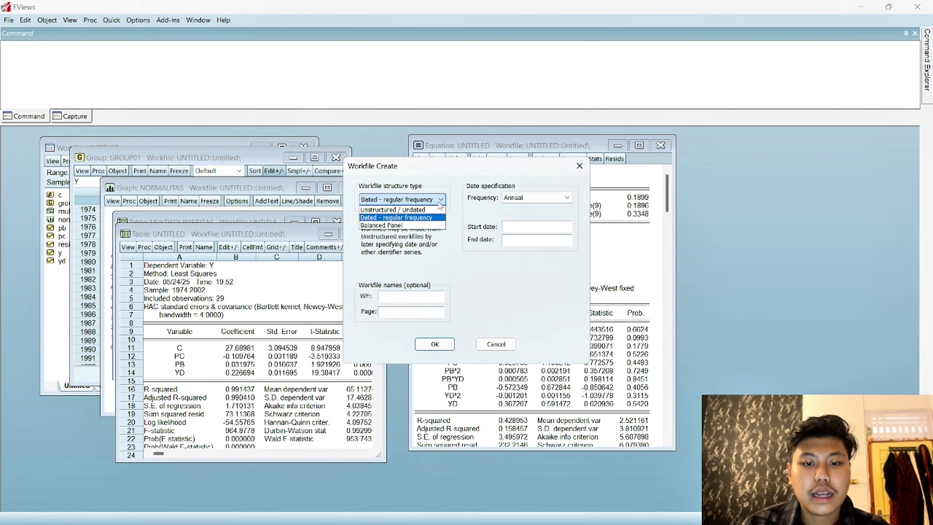
pyautogui.click(424, 213)
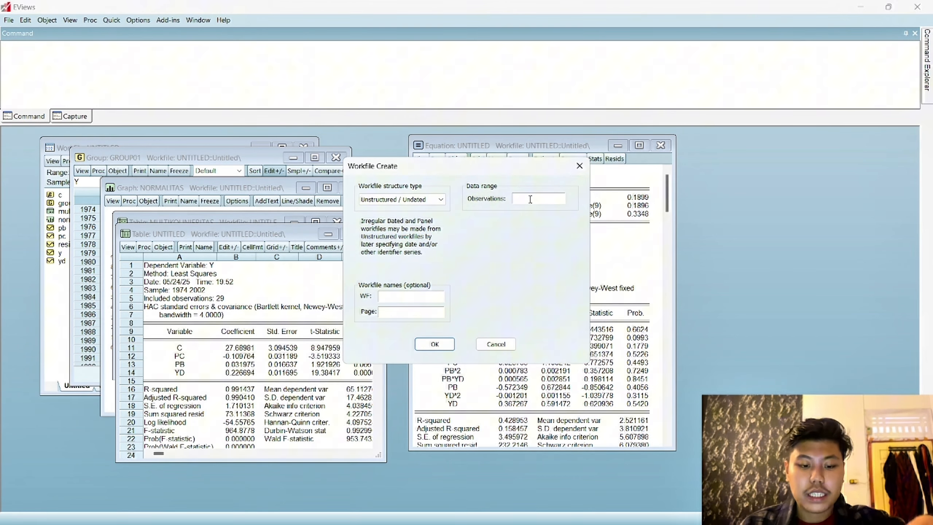
pyautogui.write('5')
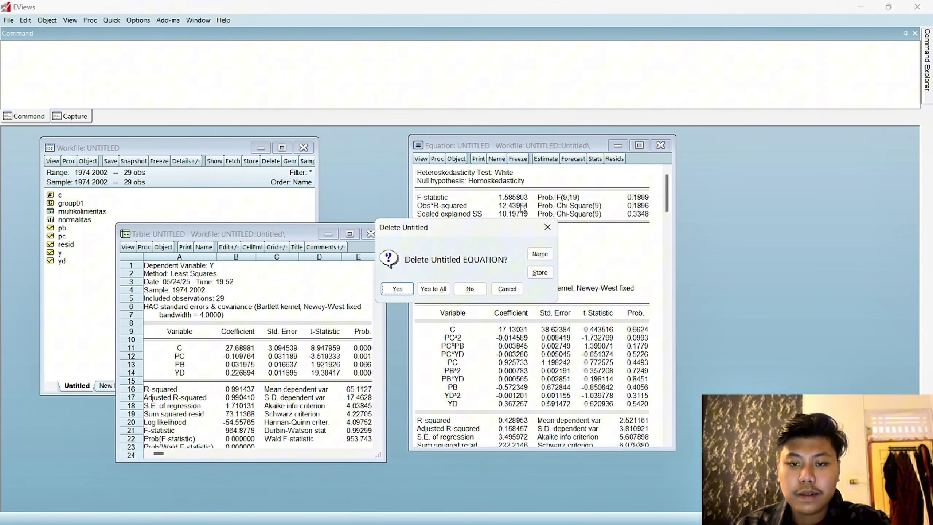
pyautogui.click(452, 287)
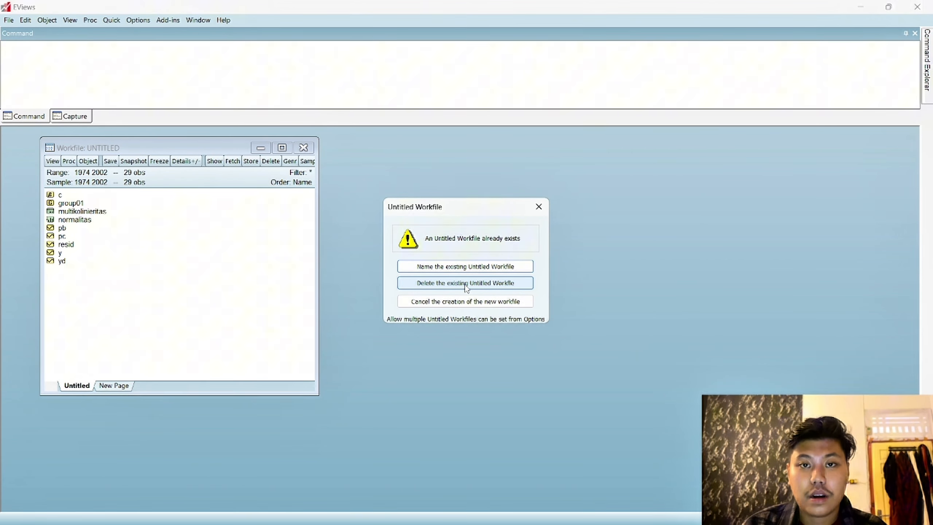
pyautogui.click(466, 283)
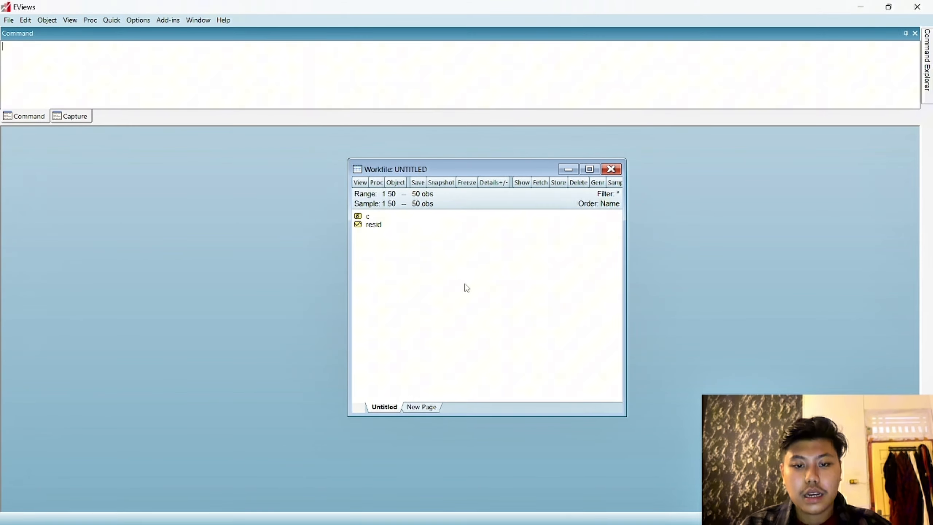
pyautogui.moveTo(526, 176); pyautogui.dragTo(210, 155)
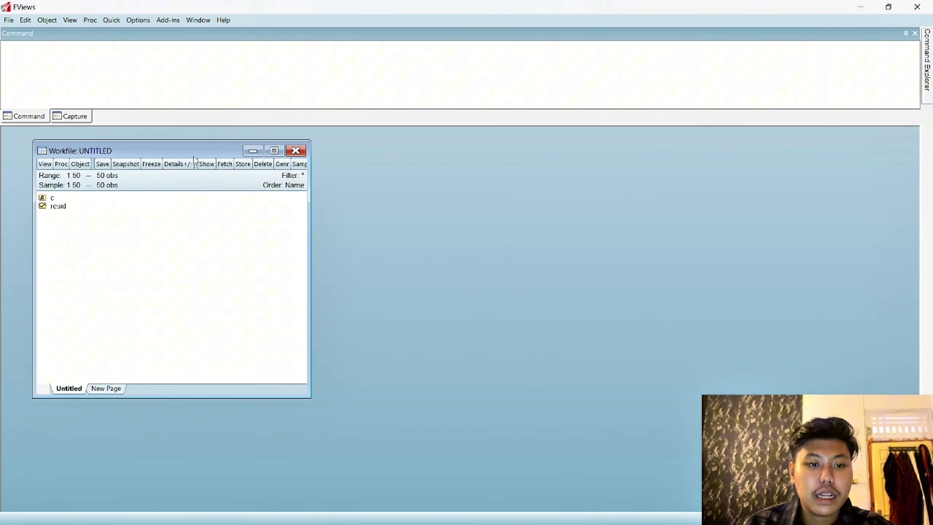
# Step: Create an empty group, paste the copied PCON, PRICE, REG and POP data with headers into it, and name it group01
pyautogui.click(104, 26)
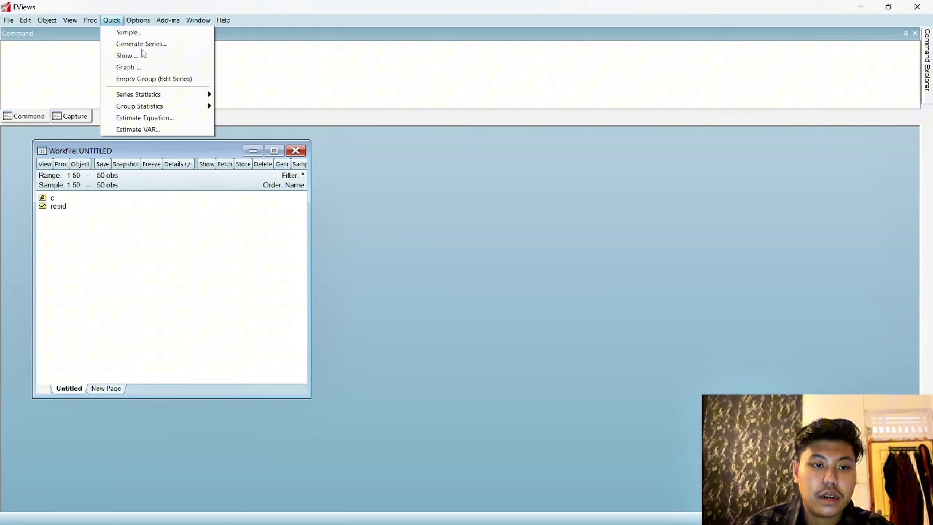
pyautogui.click(172, 79)
pyautogui.scroll(1, 442, 232)
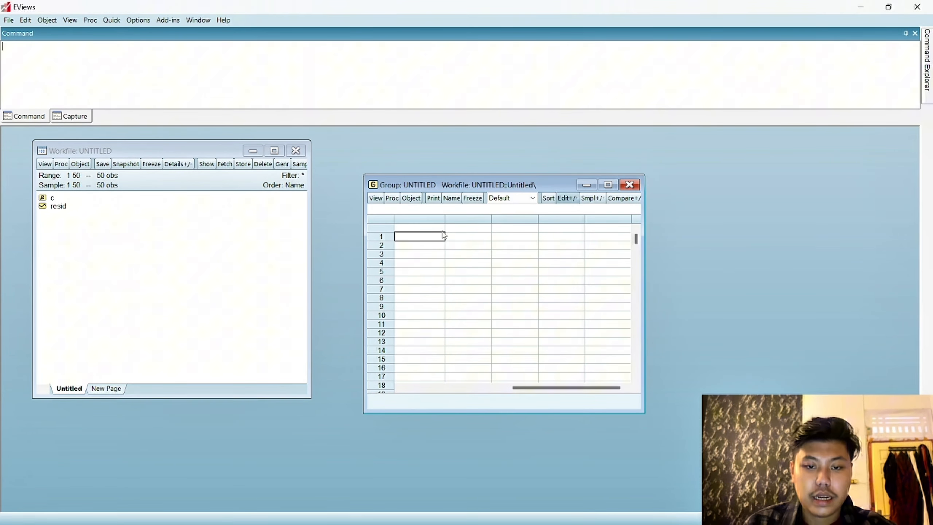
pyautogui.click(442, 232)
pyautogui.hotkey('ctrl', 'v')
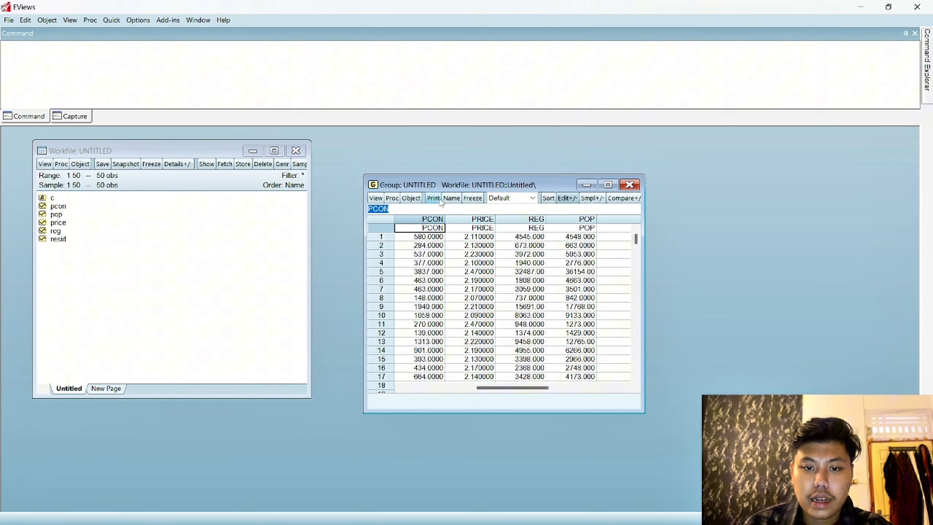
pyautogui.click(452, 198)
pyautogui.click(475, 338)
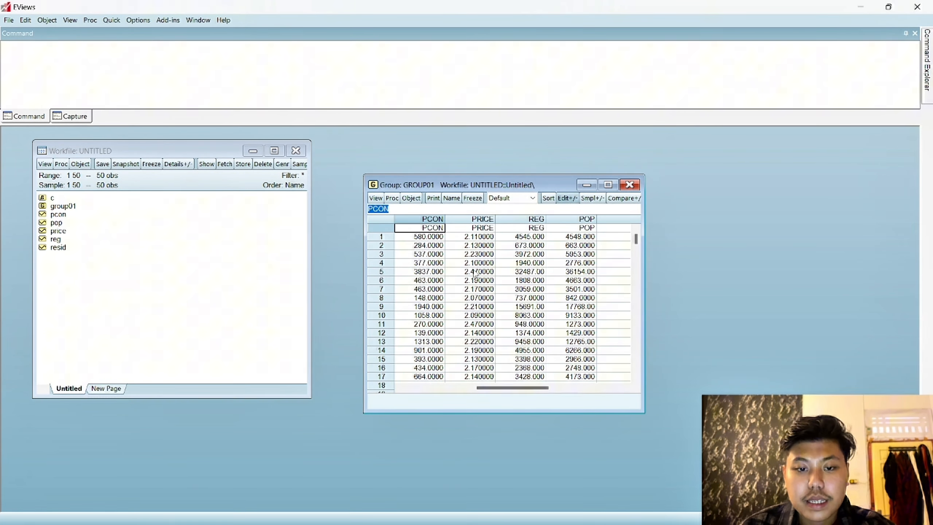
# Step: Make a least squares equation from the group with the specification pcon c price reg pop and estimate it for sample 1 50
pyautogui.click(375, 198)
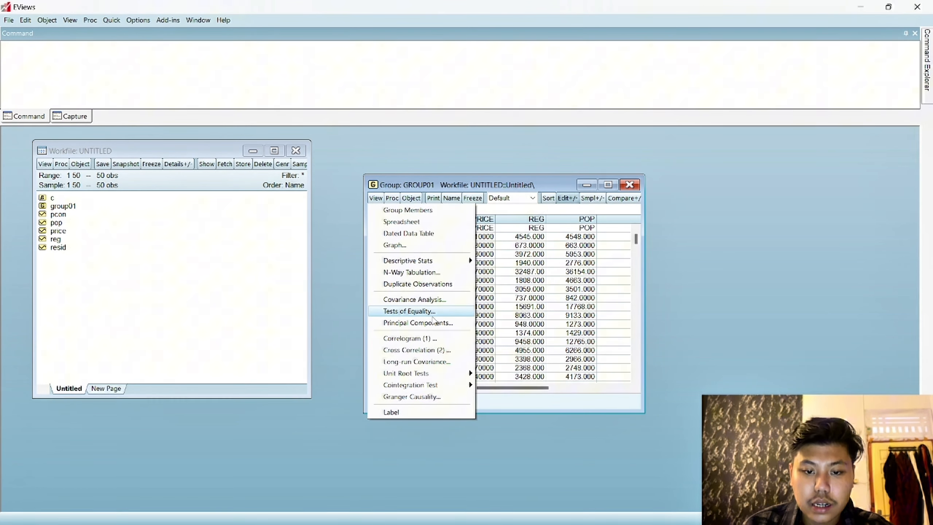
pyautogui.click(392, 198)
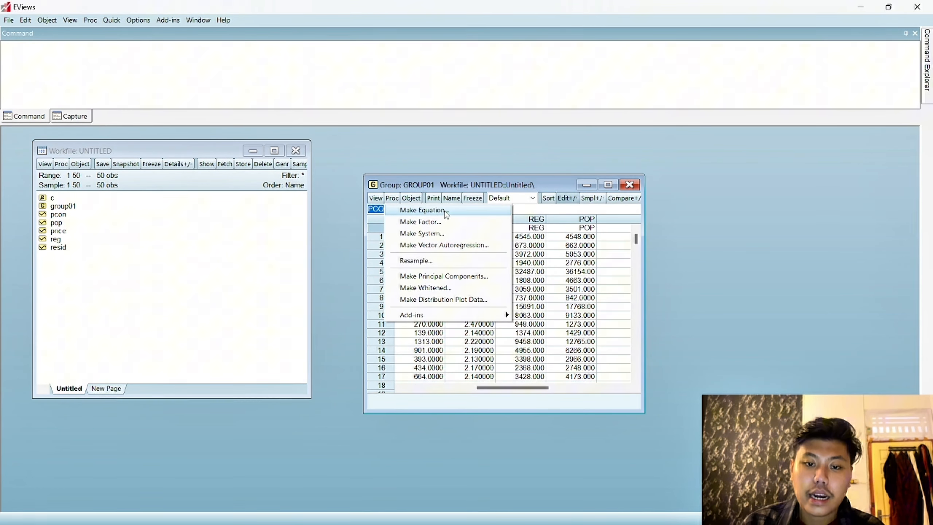
pyautogui.click(433, 210)
pyautogui.click(459, 202)
pyautogui.press('BackSpace')
pyautogui.press('BackSpace')
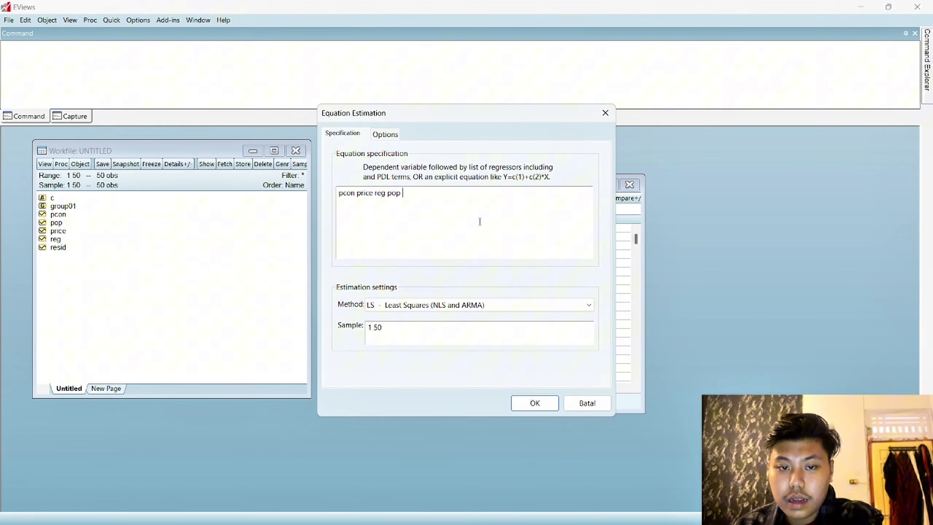
pyautogui.press('Left')
pyautogui.press('Left')
pyautogui.press('Left')
pyautogui.press('Left')
pyautogui.press('Left')
pyautogui.press('Left')
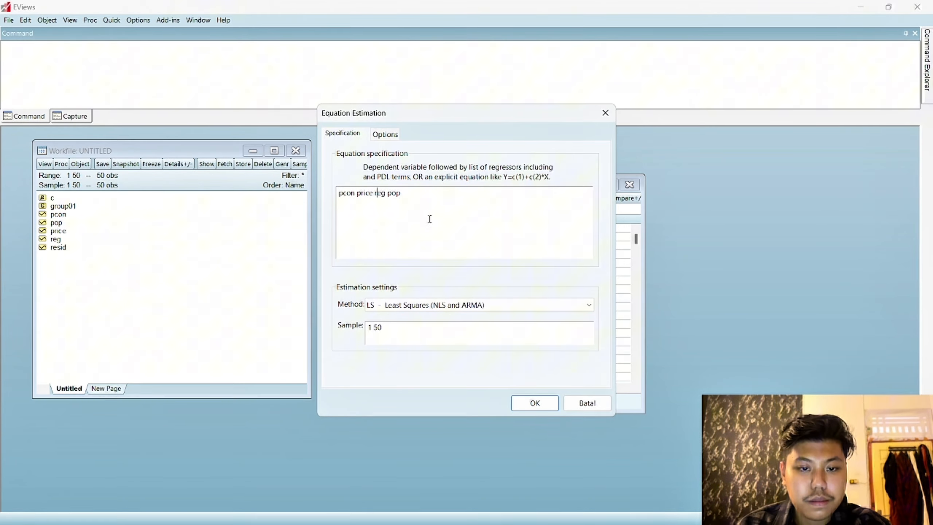
pyautogui.press('Left')
pyautogui.press('Left')
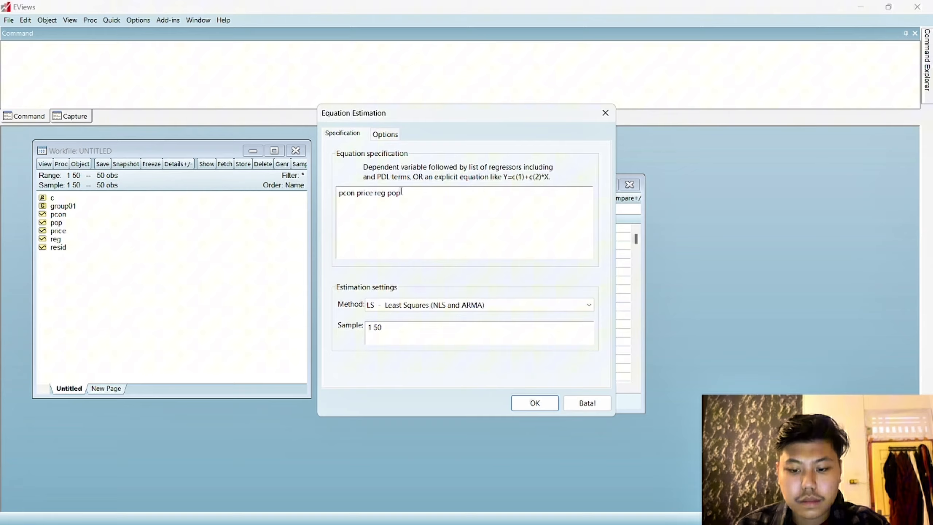
pyautogui.press('BackSpace')
pyautogui.write('c')
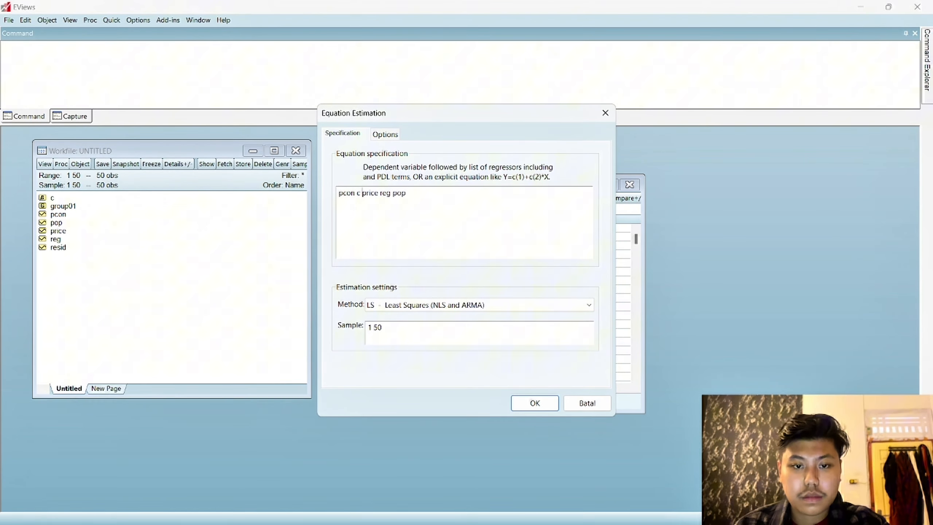
pyautogui.click(538, 407)
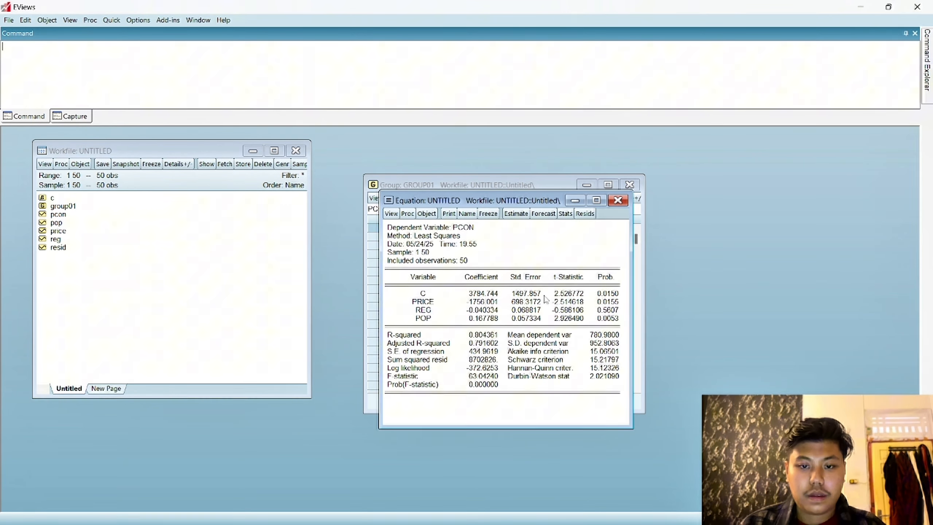
pyautogui.moveTo(534, 199); pyautogui.dragTo(504, 175)
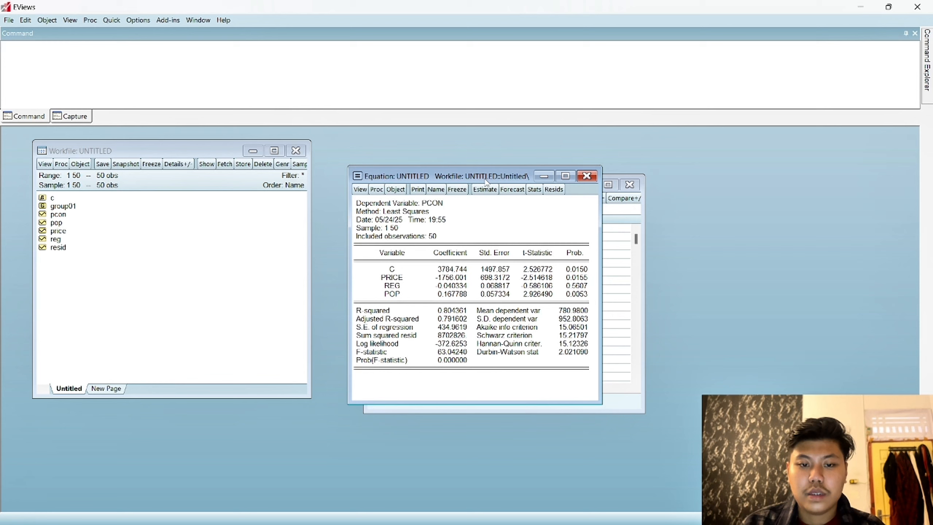
# Step: Run the White heteroskedasticity test on the PCON equation's residuals and enlarge its window to show more of the output
pyautogui.click(360, 189)
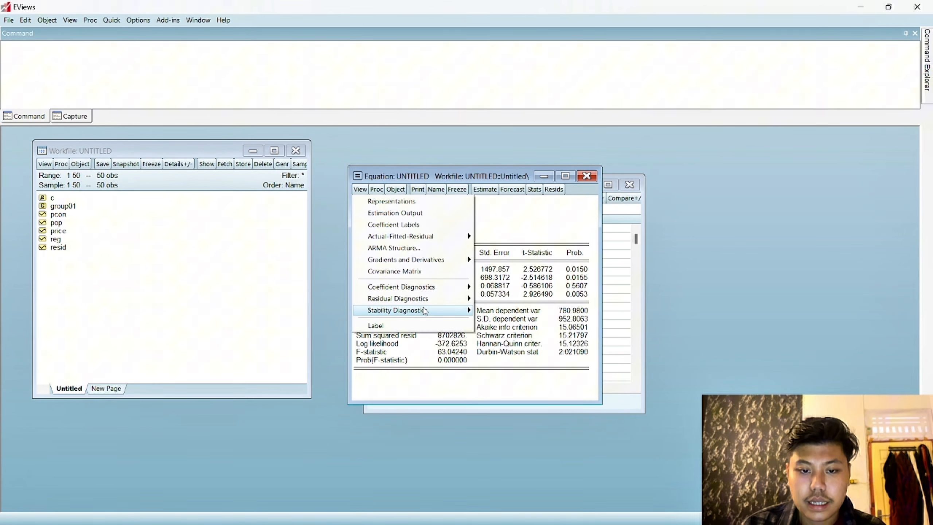
pyautogui.moveTo(426, 300)
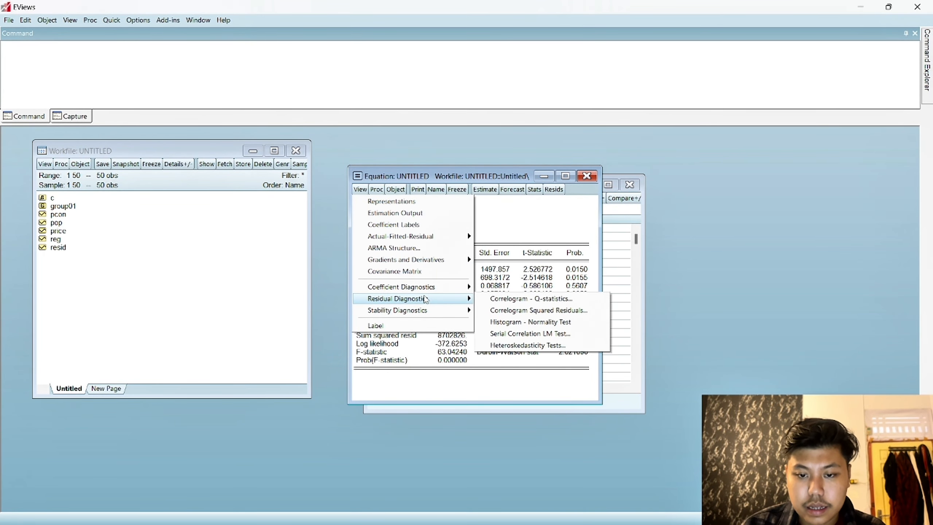
pyautogui.click(516, 345)
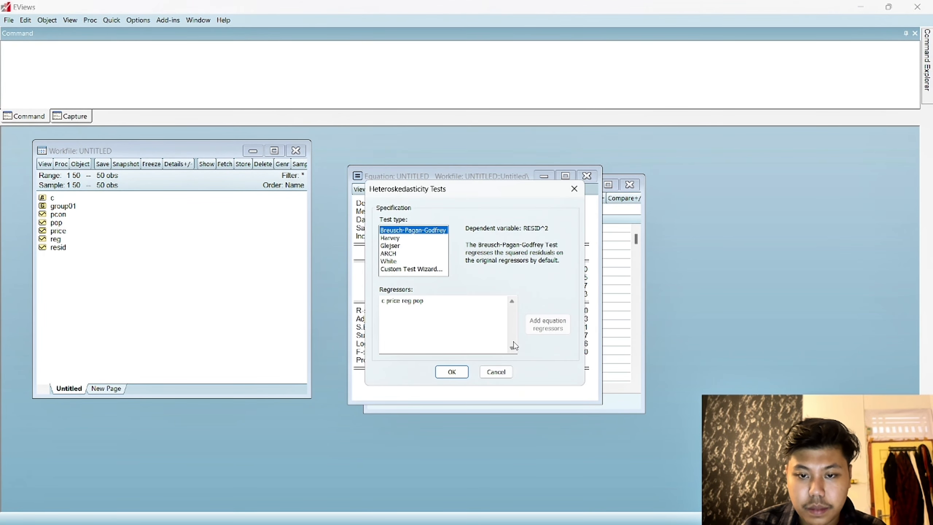
pyautogui.click(415, 262)
pyautogui.click(463, 371)
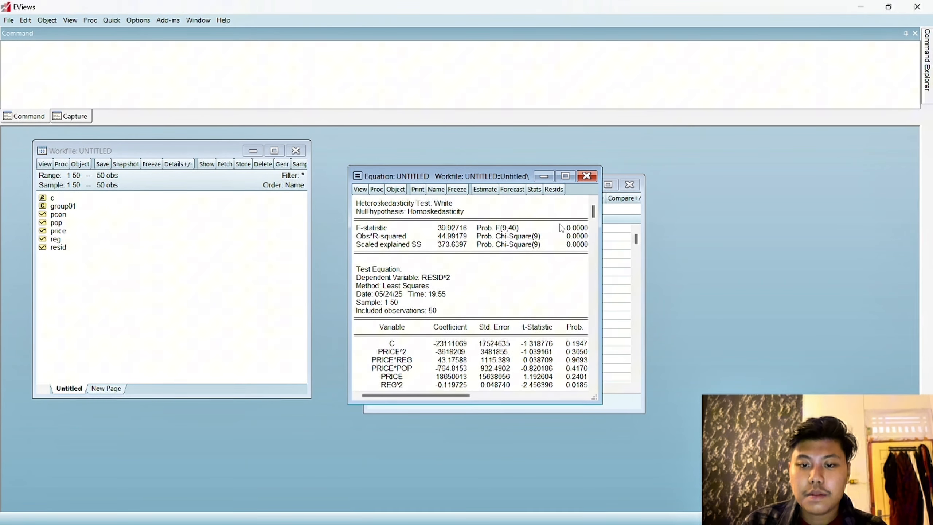
pyautogui.moveTo(599, 393); pyautogui.dragTo(632, 495)
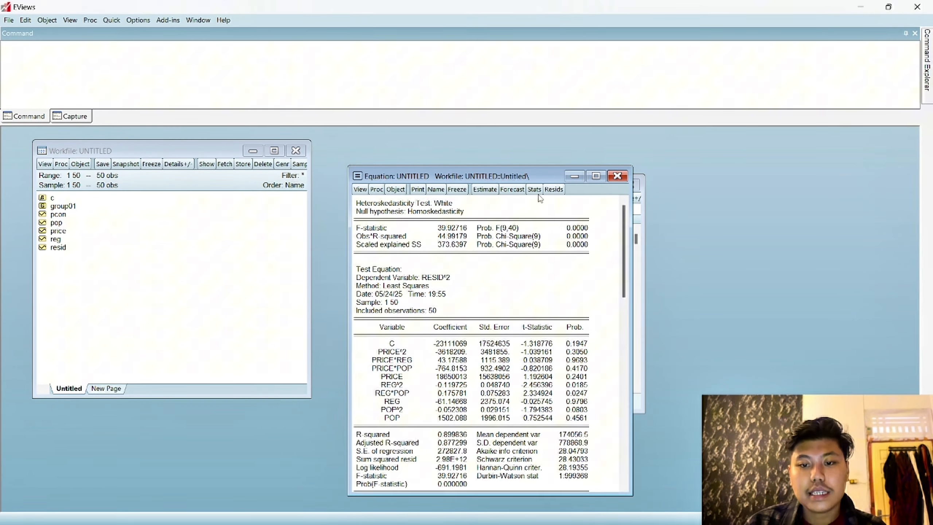
pyautogui.moveTo(557, 175); pyautogui.dragTo(528, 150)
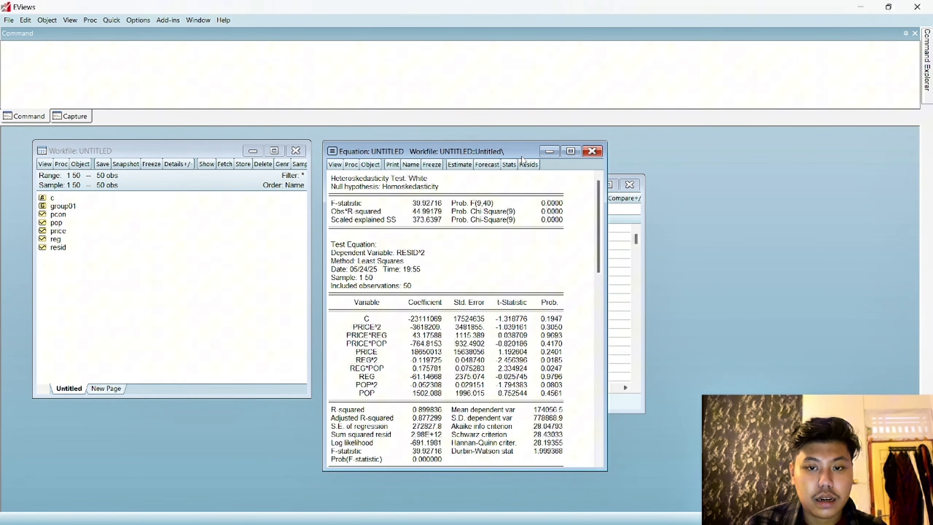
# Step: Reopen the PCON equation's specification for editing and change the dependent variable to log(pcon)
pyautogui.click(463, 172)
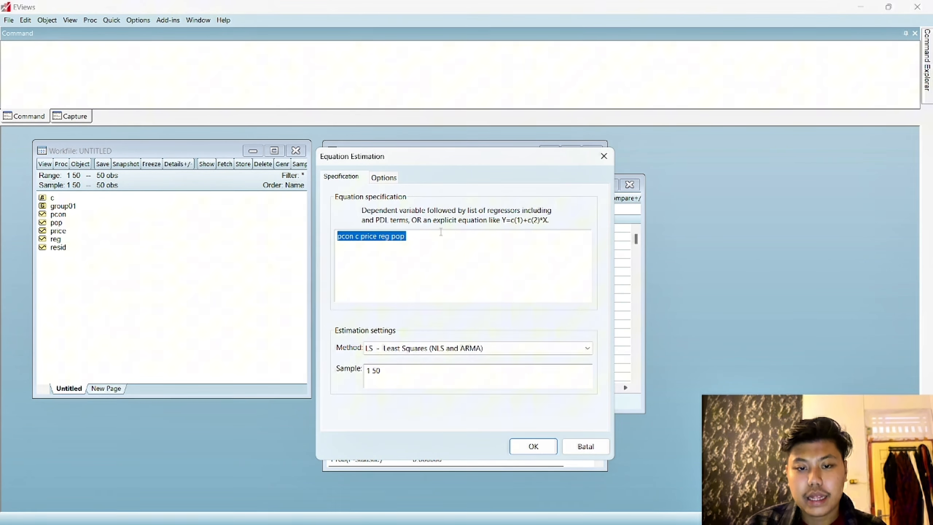
pyautogui.click(417, 244)
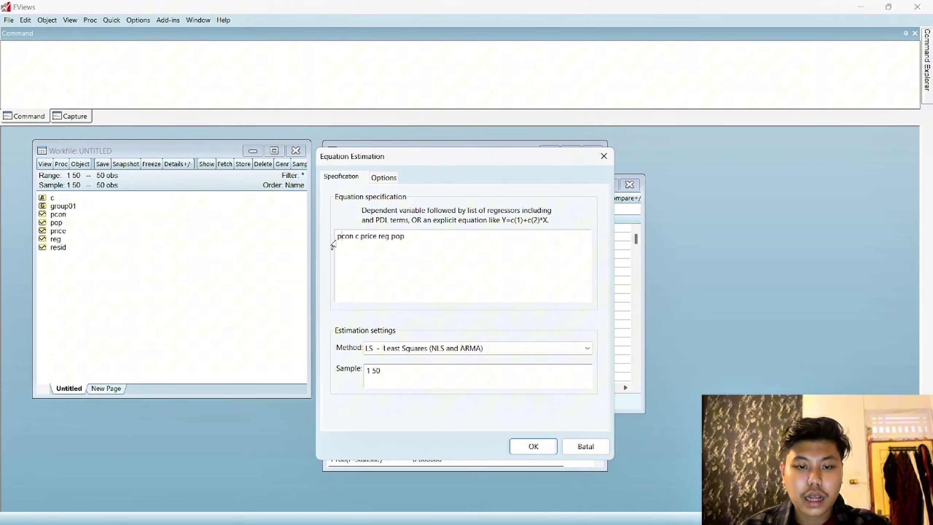
pyautogui.click(339, 235)
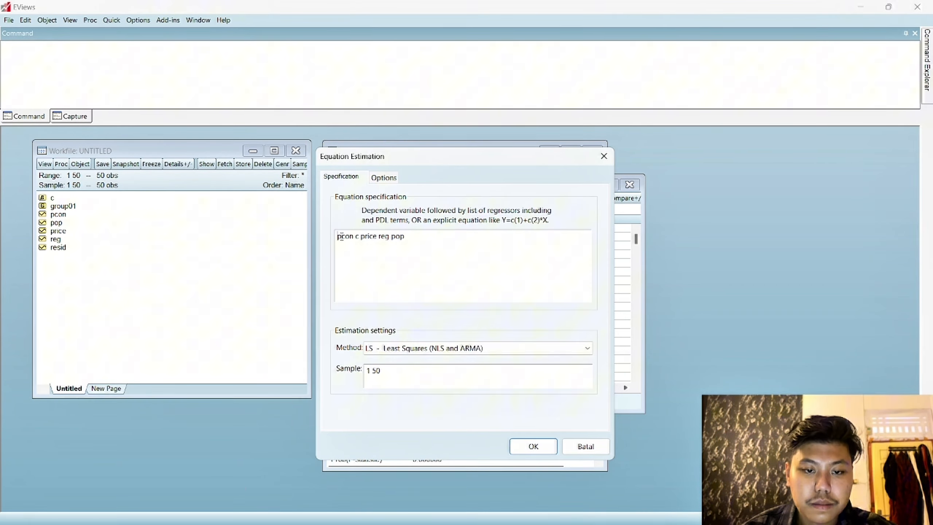
pyautogui.write('log')
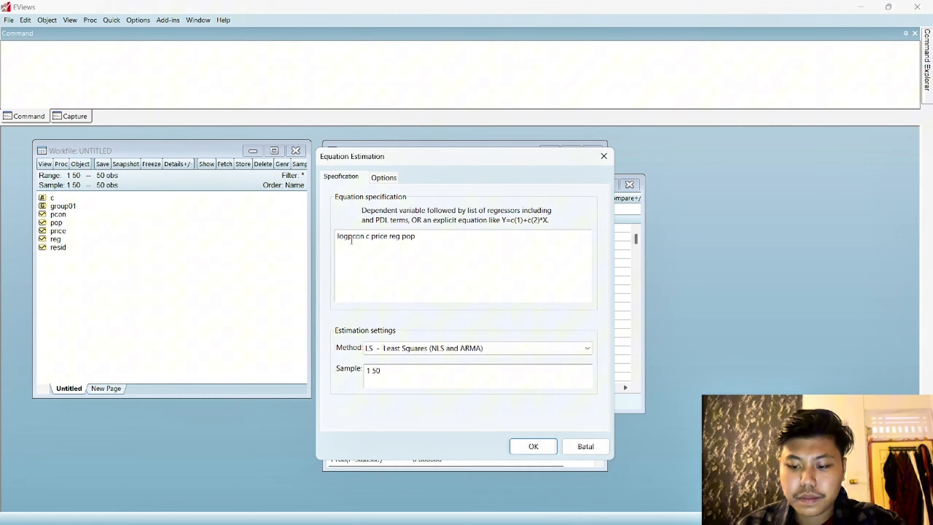
pyautogui.write('(')
pyautogui.press('Right')
pyautogui.press('Right')
pyautogui.press('Right')
pyautogui.press('Right')
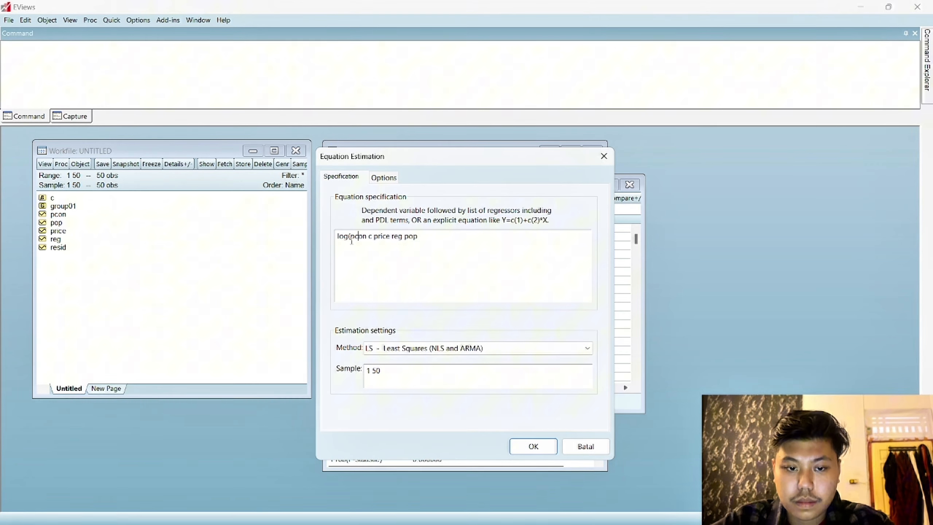
pyautogui.write(')')
# Step: Change the price and reg regressors to log(price) and log(reg), keeping pop in levels, and estimate the equation
pyautogui.press('Right')
pyautogui.press('Right')
pyautogui.press('Right')
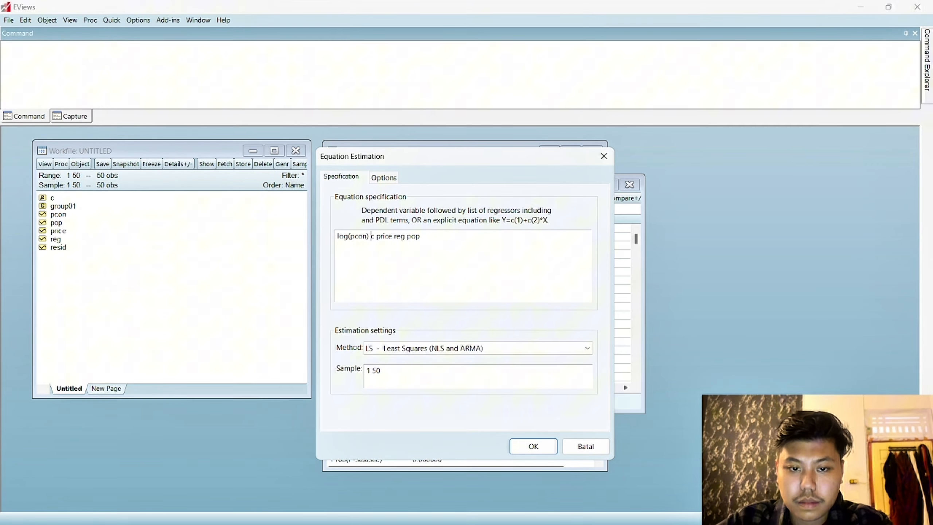
pyautogui.write('log')
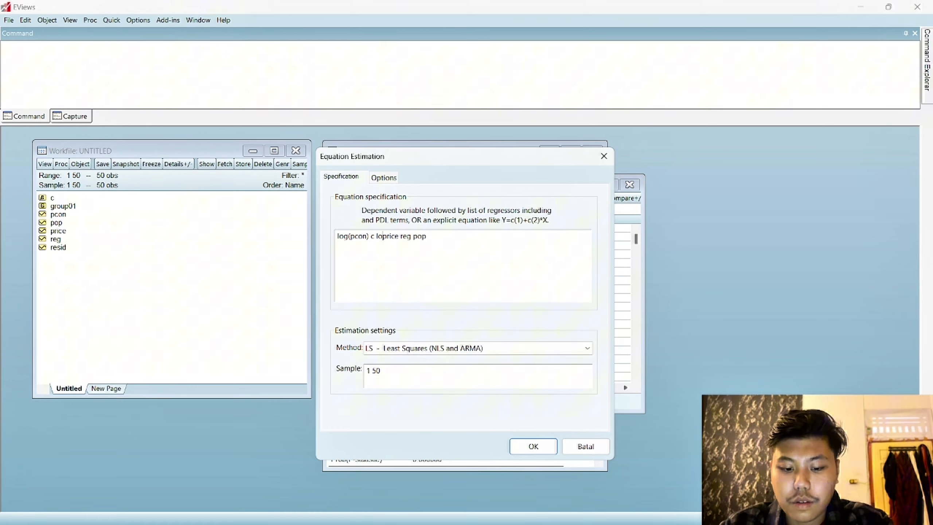
pyautogui.write('(')
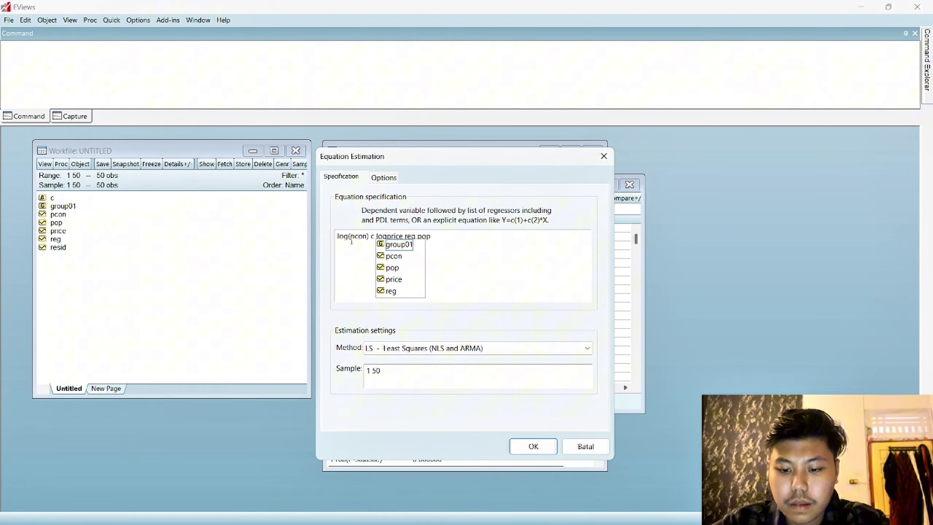
pyautogui.press('Escape')
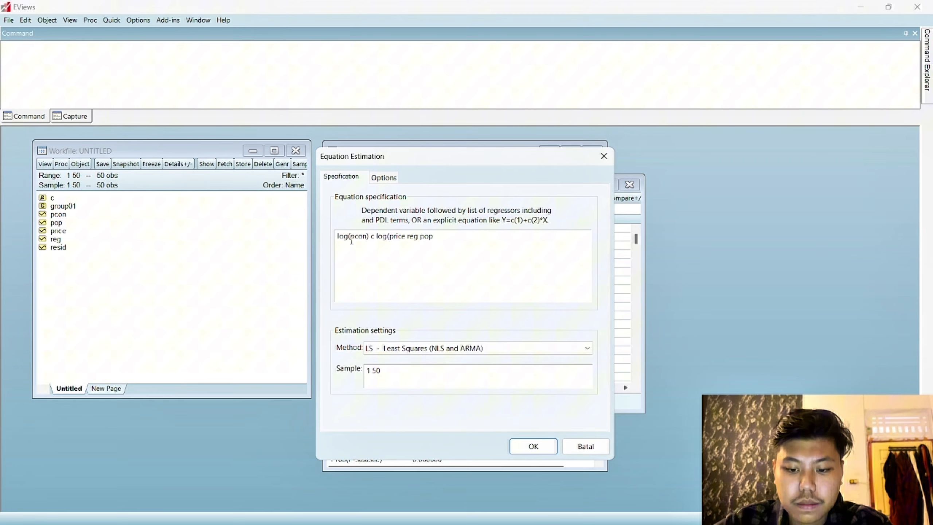
pyautogui.write(') ')
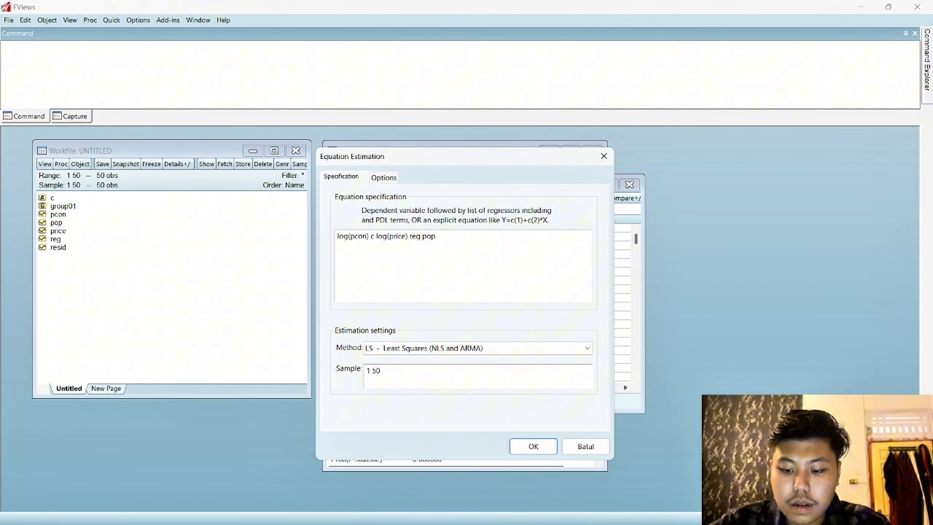
pyautogui.write('log')
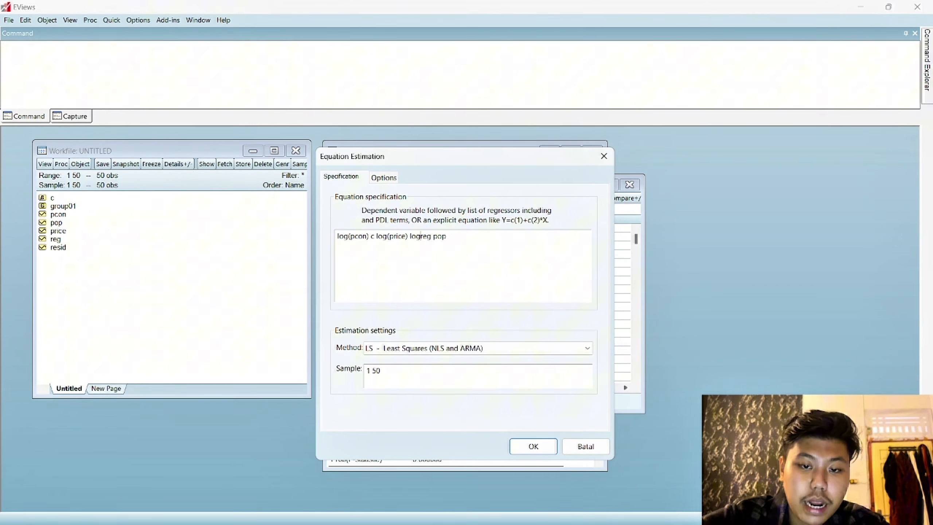
pyautogui.write('(reg')
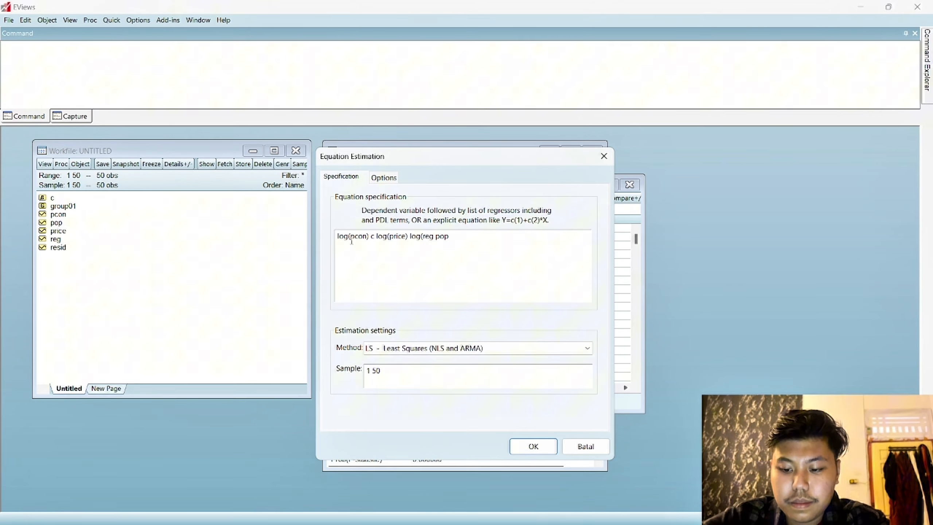
pyautogui.write(')')
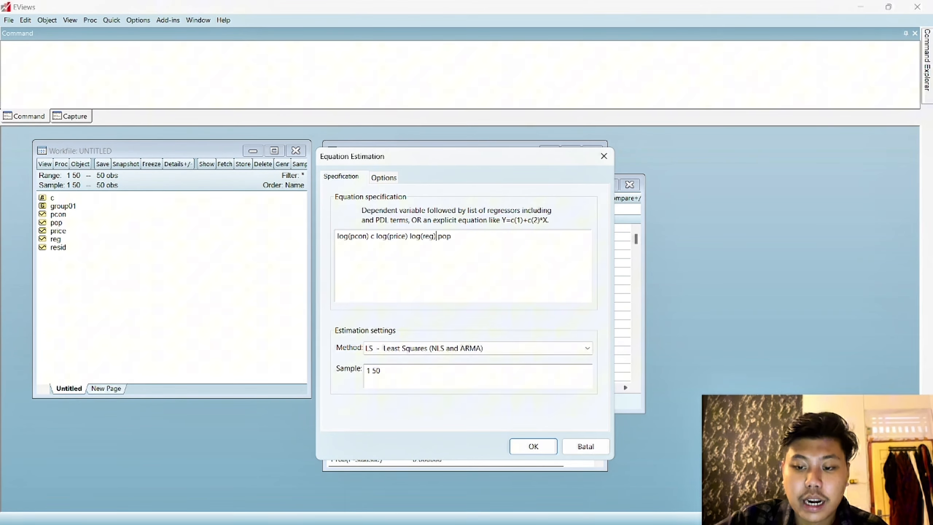
pyautogui.press('Return')
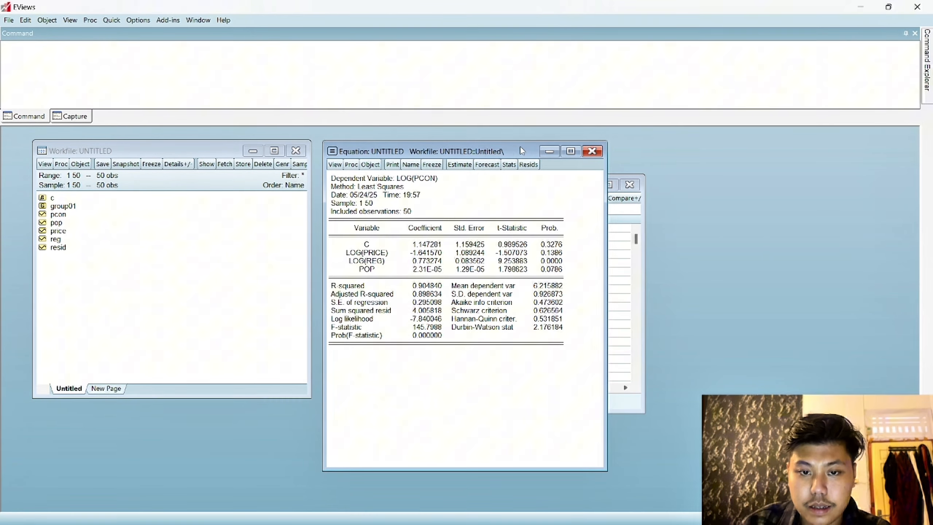
# Step: Run the White heteroskedasticity test with cross terms on the log(pcon) equation's residuals
pyautogui.moveTo(519, 150); pyautogui.dragTo(557, 154)
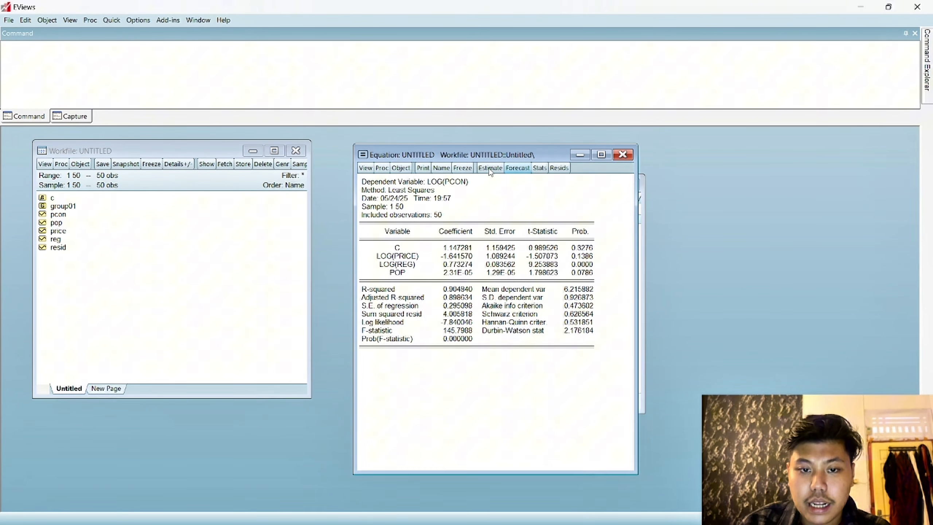
pyautogui.click(365, 168)
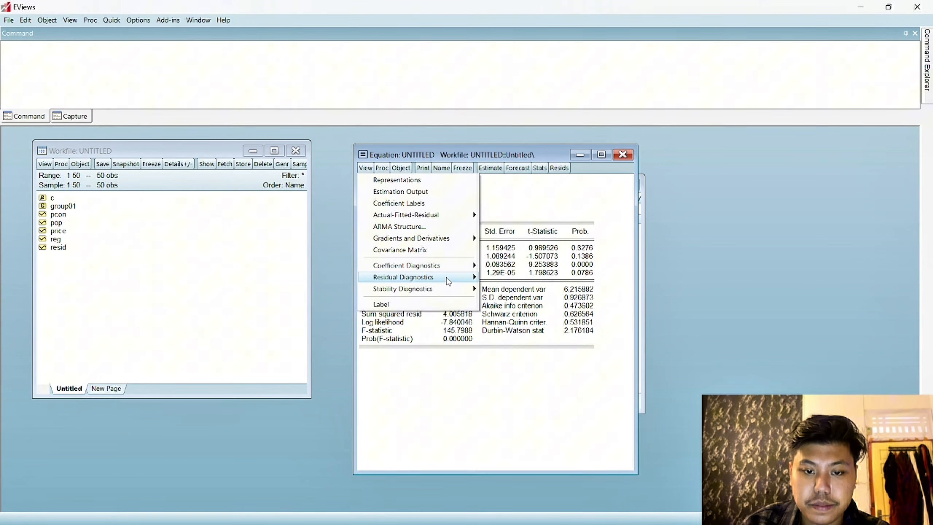
pyautogui.moveTo(448, 277)
pyautogui.click(519, 324)
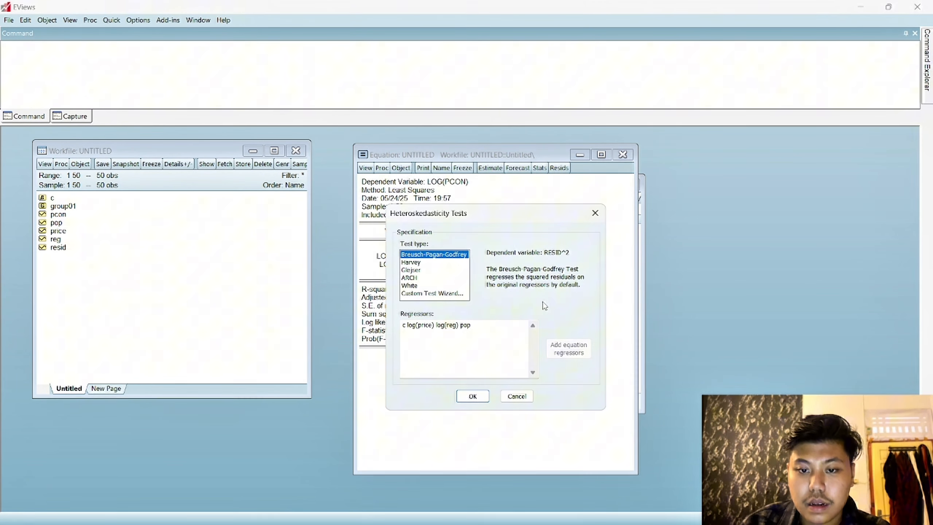
pyautogui.click(416, 286)
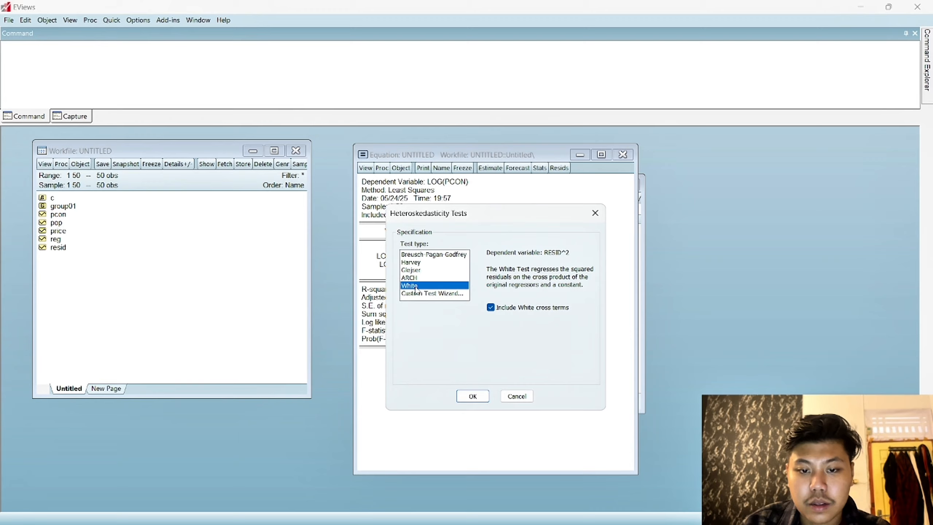
pyautogui.click(473, 397)
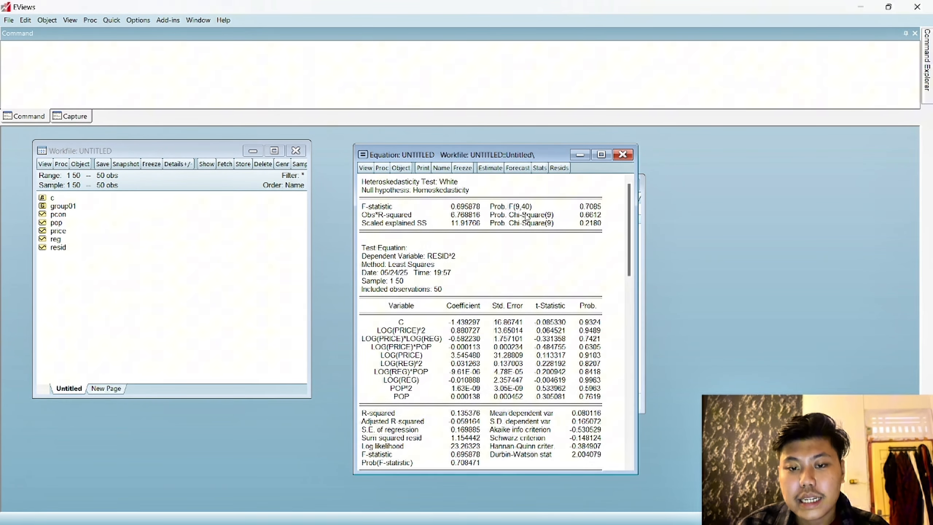
pyautogui.moveTo(543, 160); pyautogui.dragTo(511, 157)
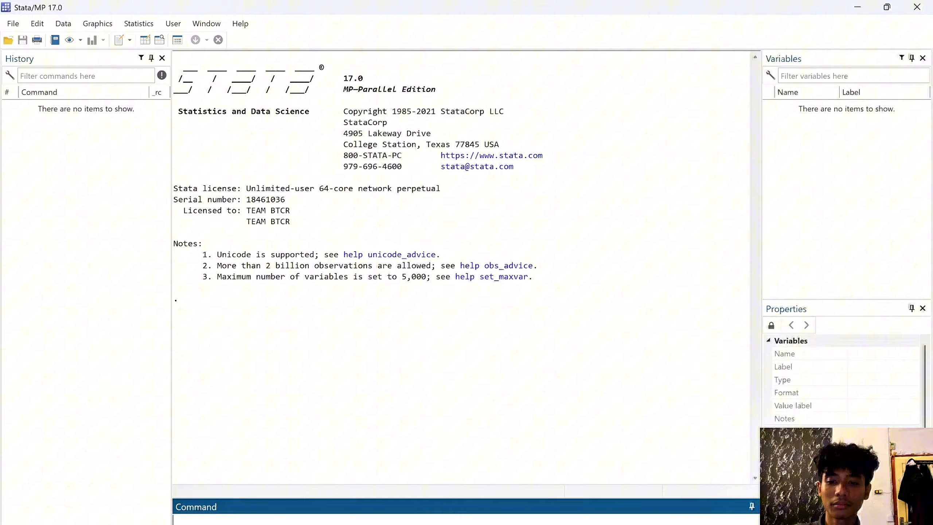
# Step: Switch to the CHICK9 workbook in Excel and copy the YEAR, Y, PC, PB and YD columns with headers, B1:F30
pyautogui.click(680, 524)
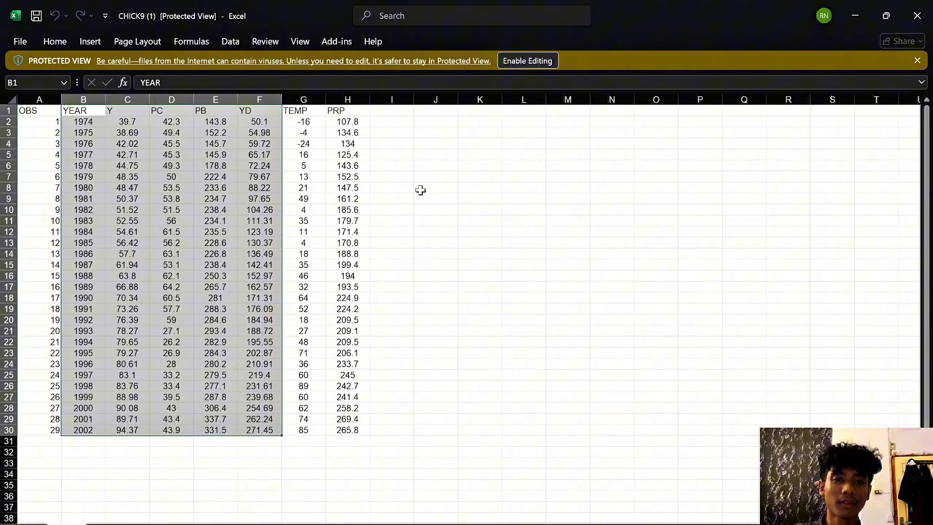
pyautogui.click(435, 264)
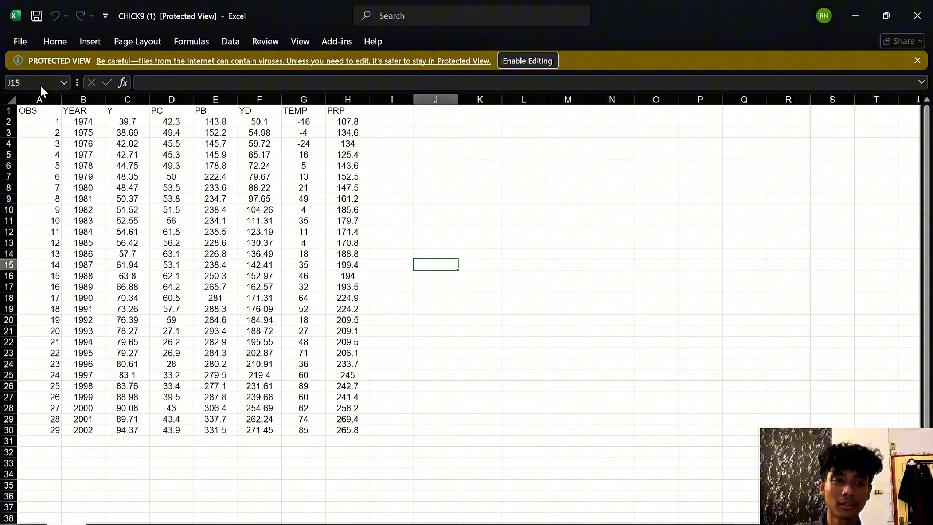
pyautogui.moveTo(68, 110); pyautogui.dragTo(278, 436)
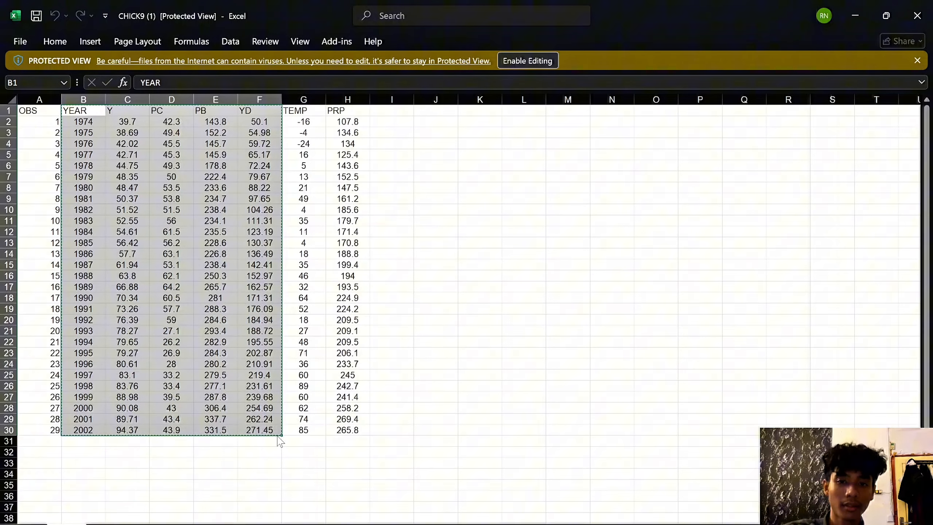
# Step: Switch to Stata and paste the copied data into the Data Editor, treating the first row as variable names
pyautogui.click(684, 524)
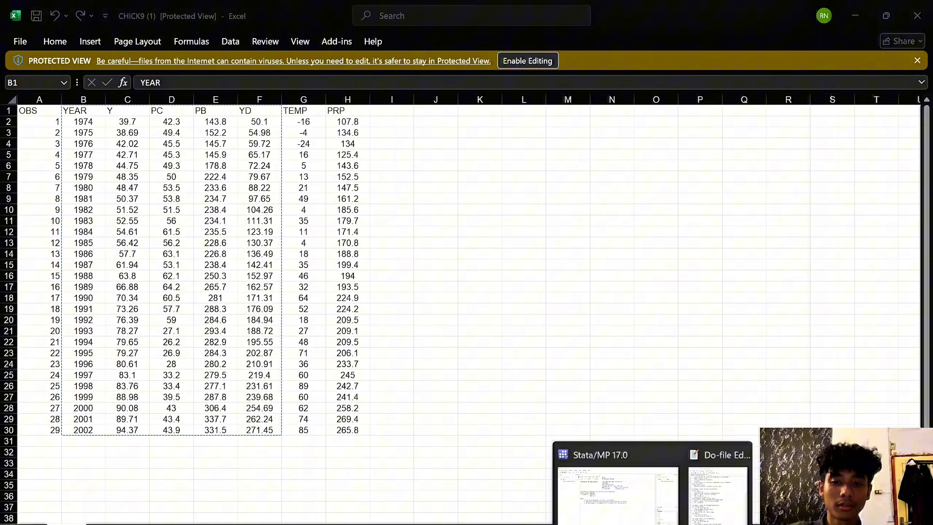
pyautogui.click(619, 494)
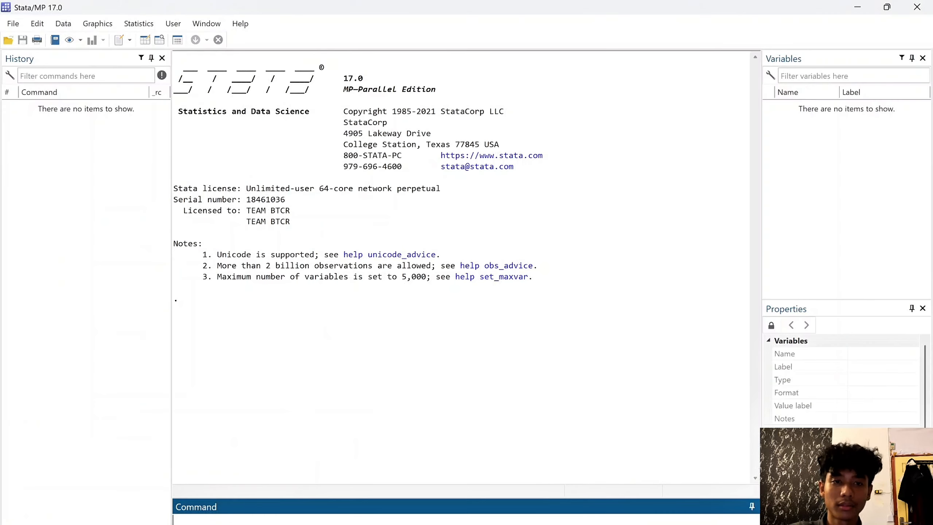
pyautogui.click(145, 40)
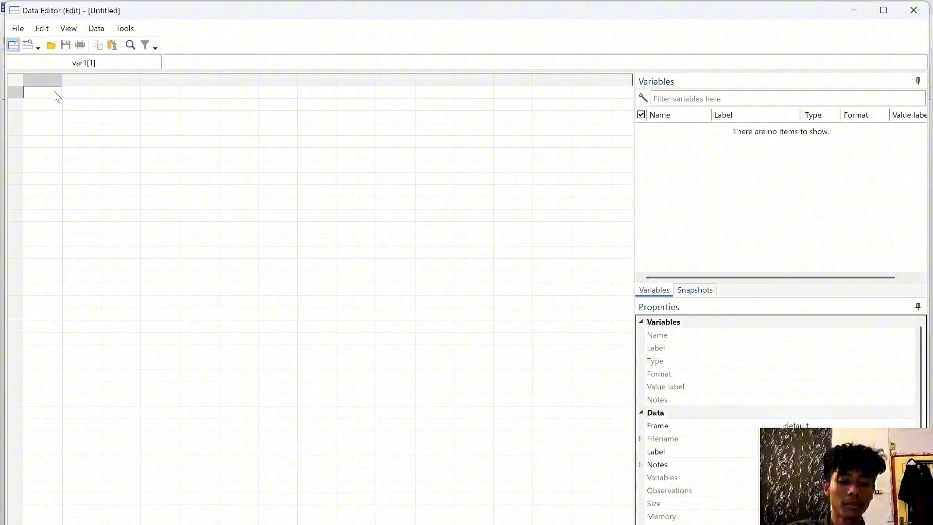
pyautogui.hotkey('ctrl', 'v')
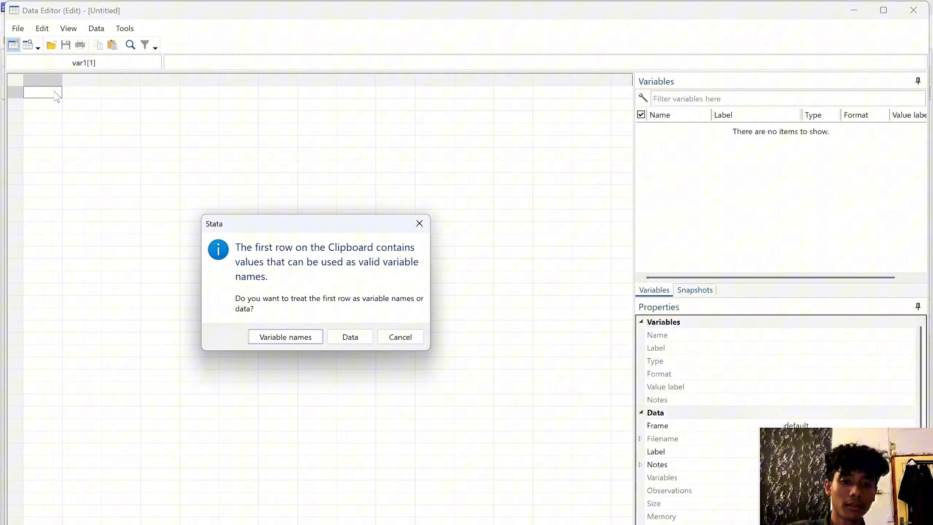
pyautogui.click(288, 338)
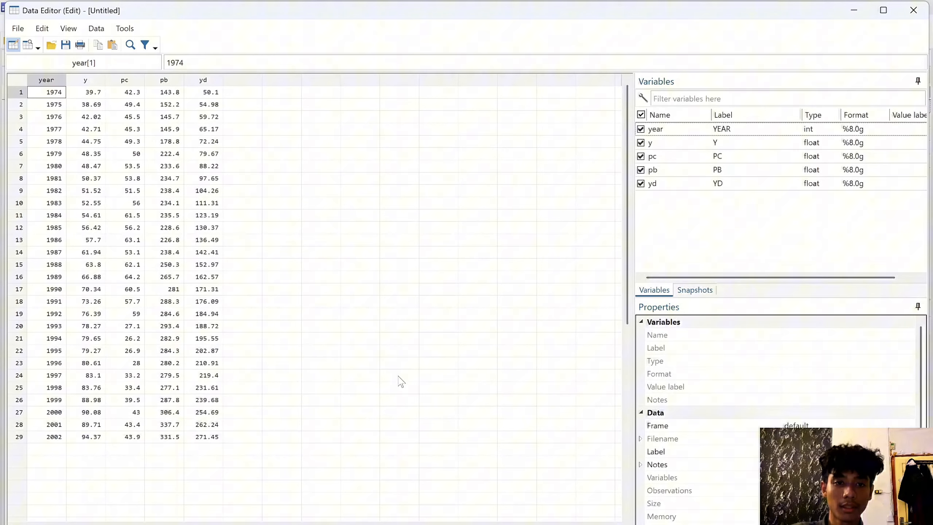
# Step: Bring up the do-file praktikum asumsi klasik Mei 2025.do and read its opening commands for the Chick 9 data
pyautogui.click(521, 485)
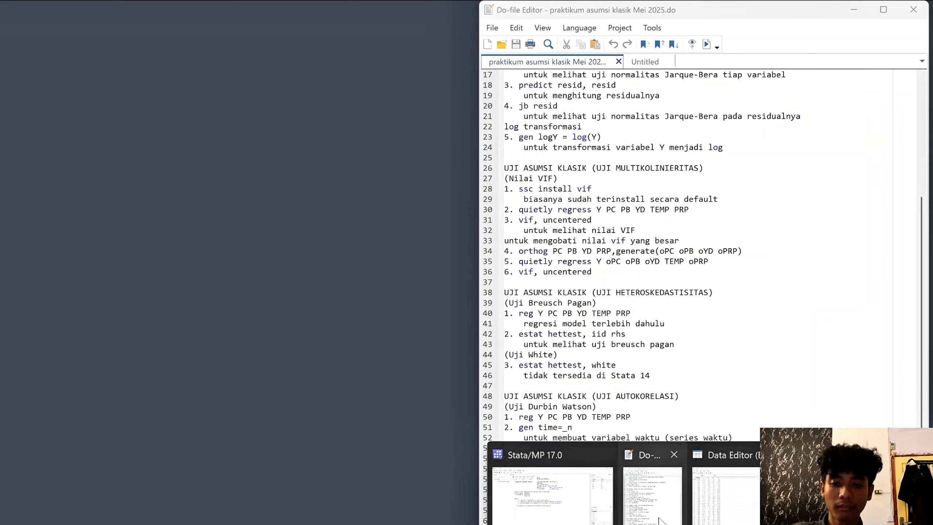
pyautogui.click(690, 496)
pyautogui.scroll(5, 697, 294)
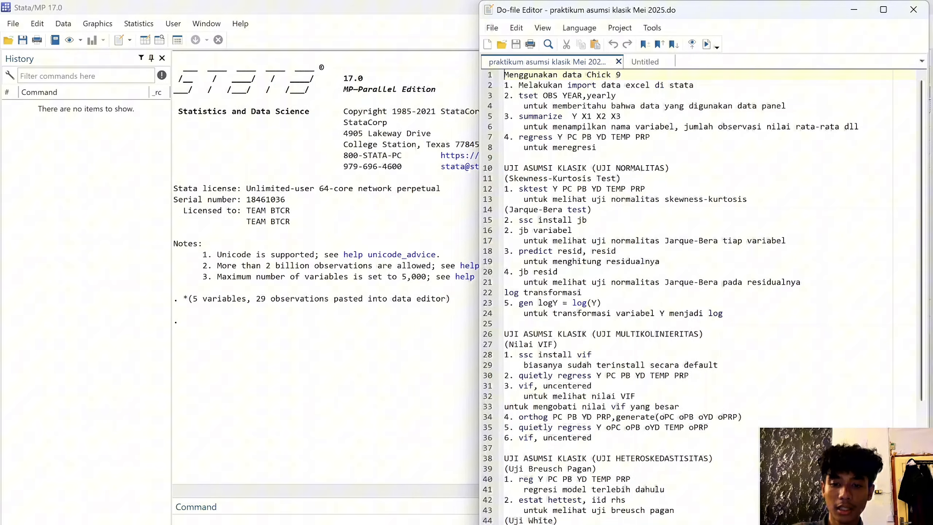
# Step: Run summarize on the variables y, pc, pb and yd, following the do-file's third command
pyautogui.moveTo(659, 524)
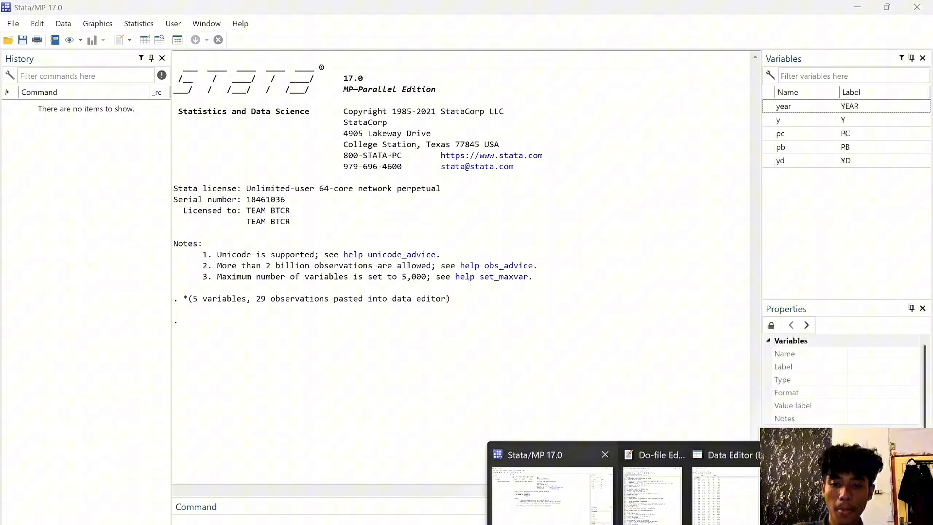
pyautogui.click(553, 496)
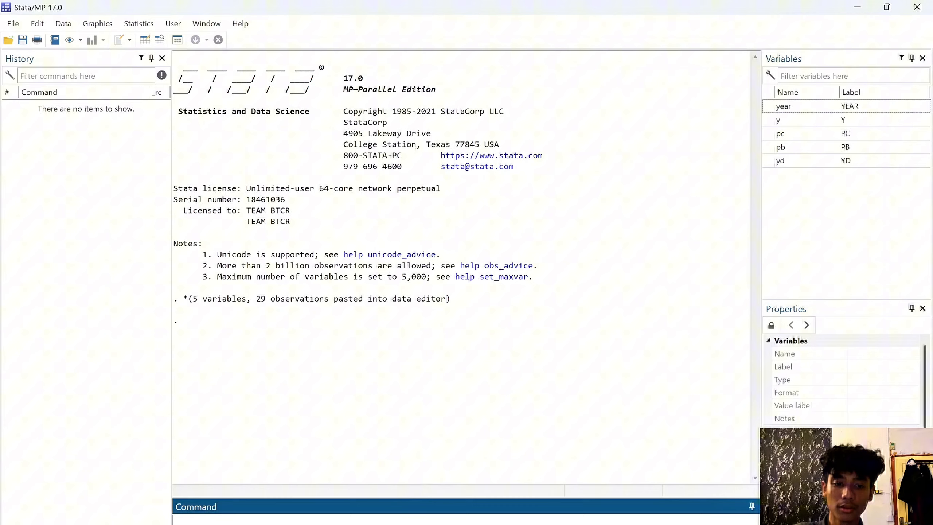
pyautogui.write('summa')
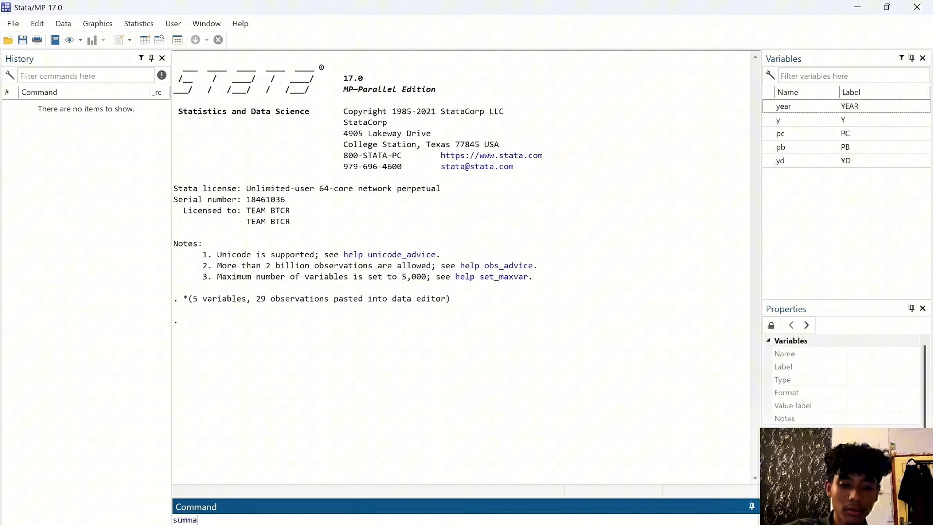
pyautogui.write('rize')
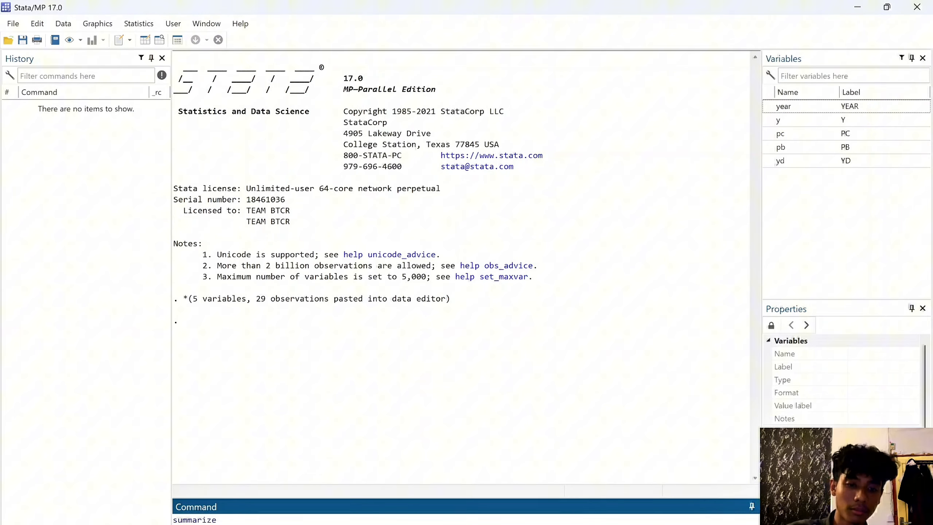
pyautogui.moveTo(653, 524)
pyautogui.click(652, 489)
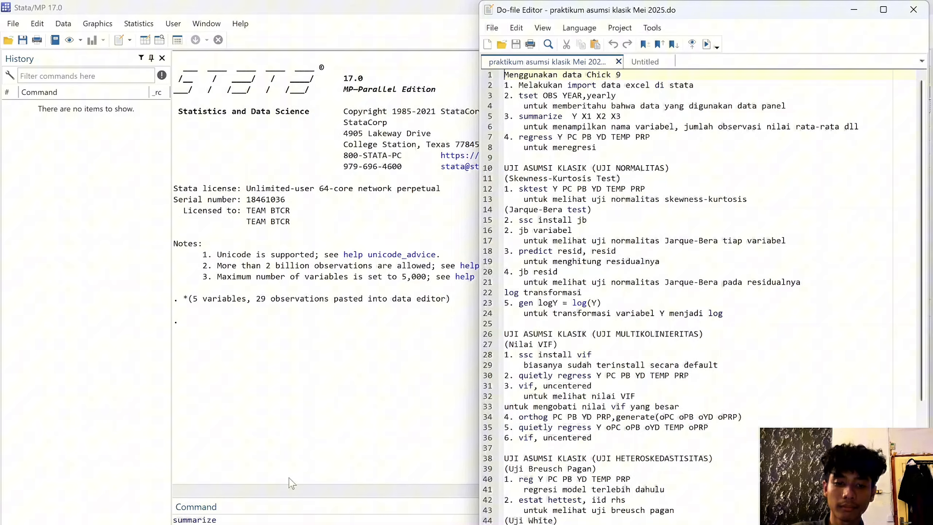
pyautogui.click(305, 515)
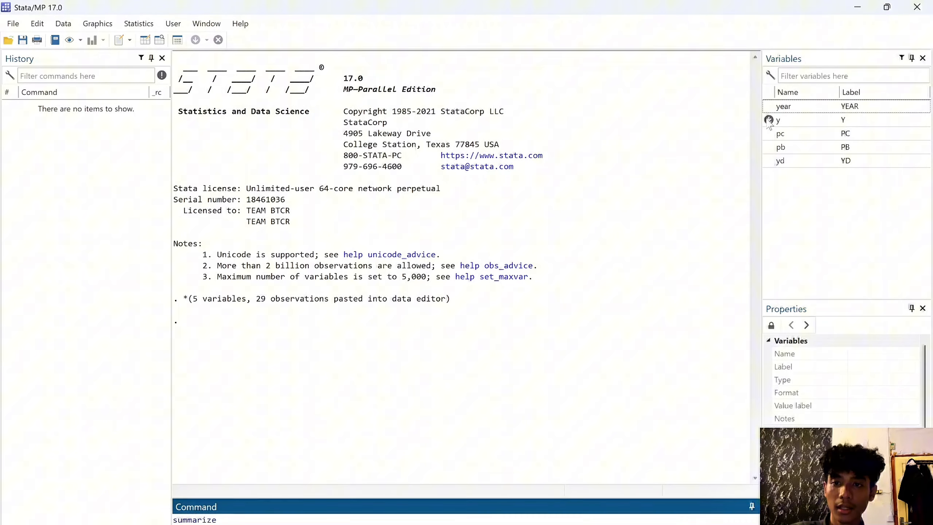
pyautogui.click(771, 121)
pyautogui.click(772, 134)
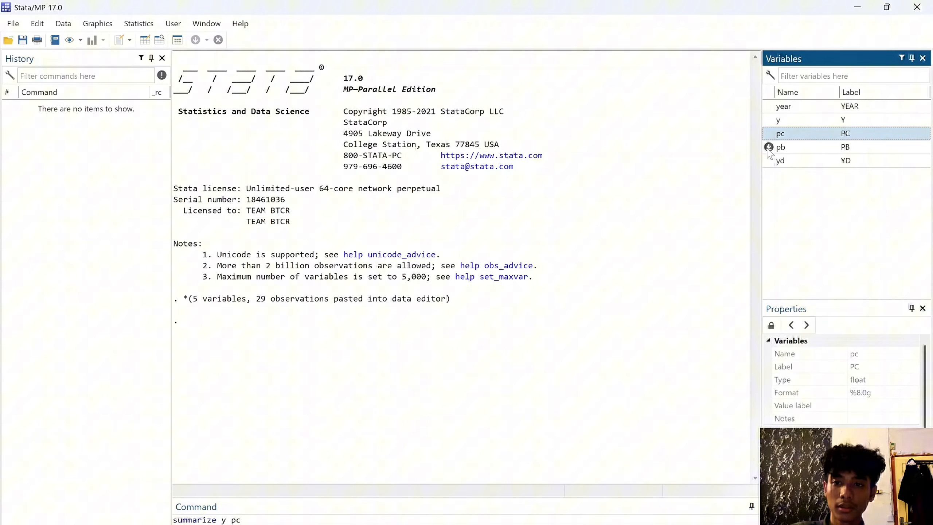
pyautogui.click(769, 147)
pyautogui.click(769, 161)
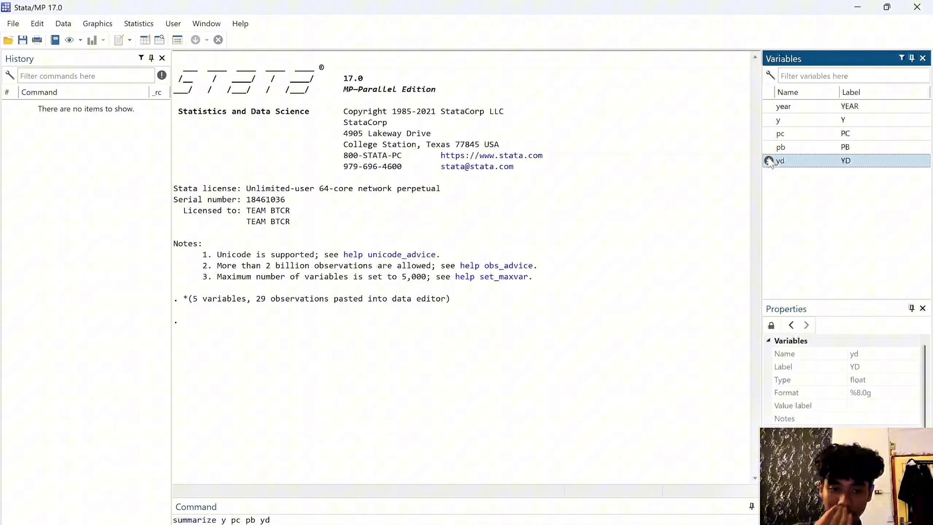
pyautogui.press('Return')
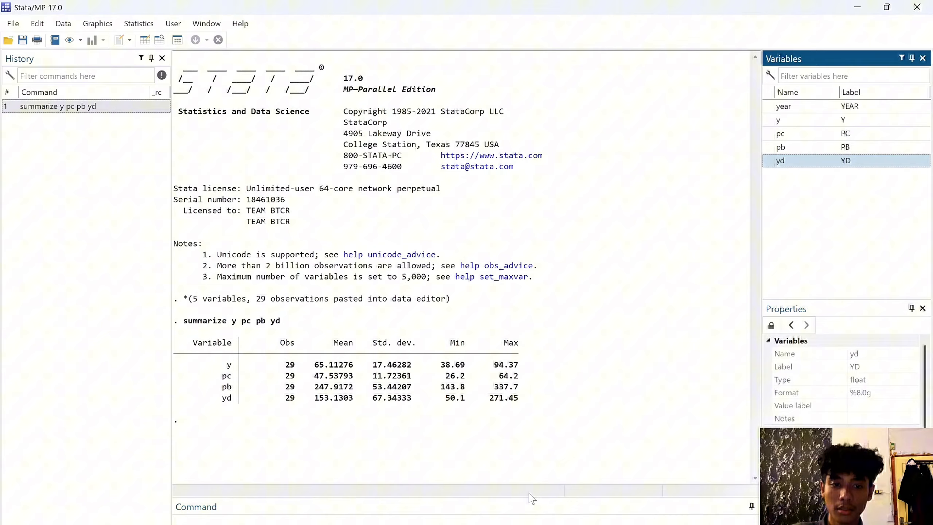
# Step: Consult the do-file again and regress y on pc, pb and yd with the reg command
pyautogui.click(624, 524)
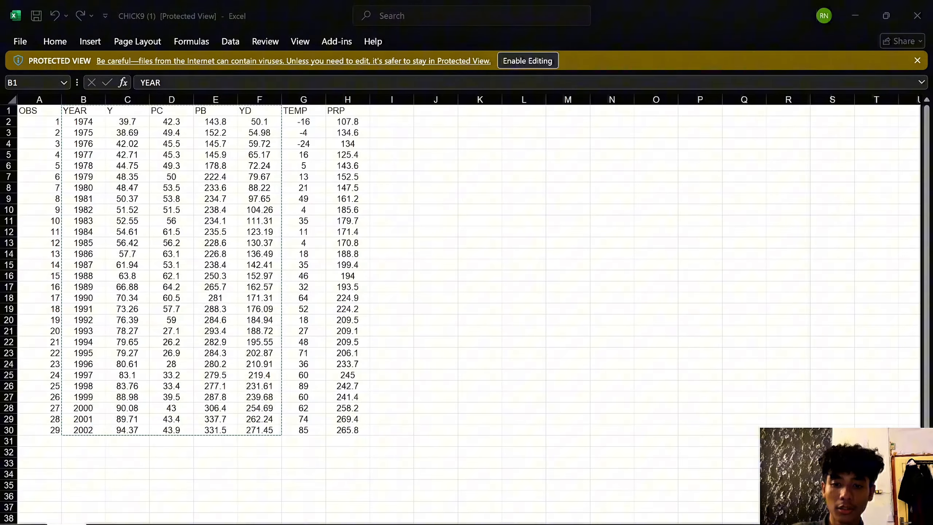
pyautogui.moveTo(581, 514)
pyautogui.click(661, 478)
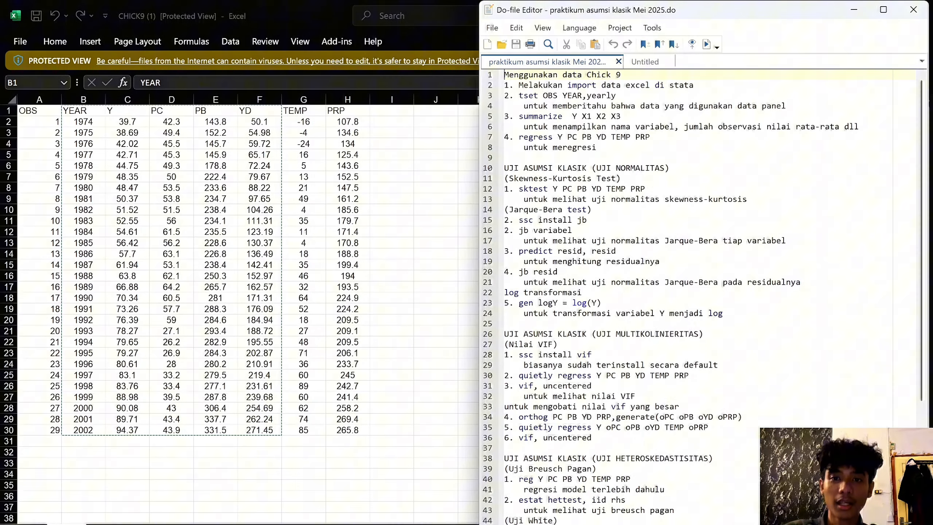
pyautogui.moveTo(681, 524)
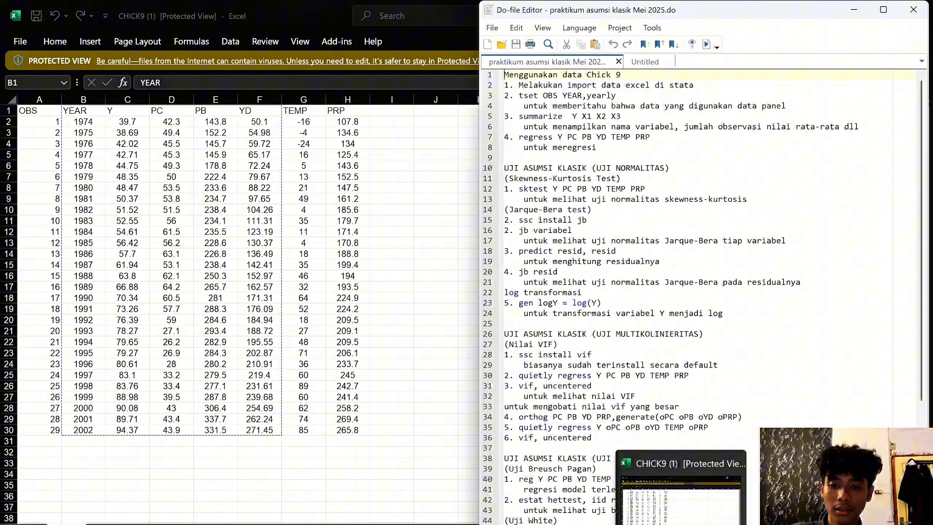
pyautogui.moveTo(581, 524)
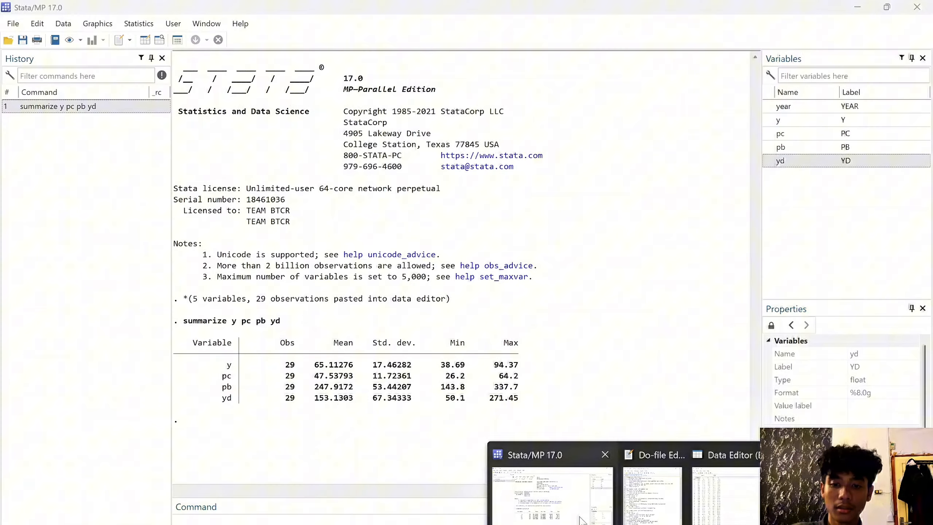
pyautogui.click(548, 492)
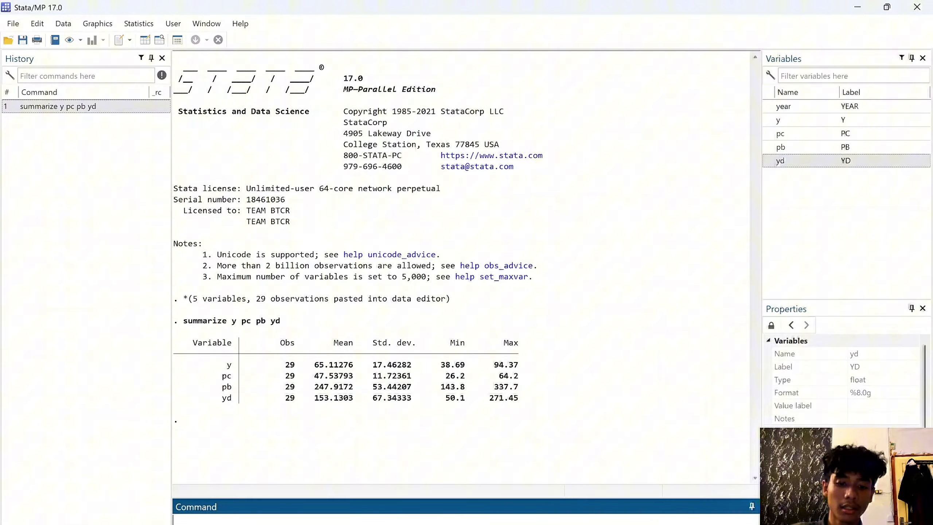
pyautogui.write('reg')
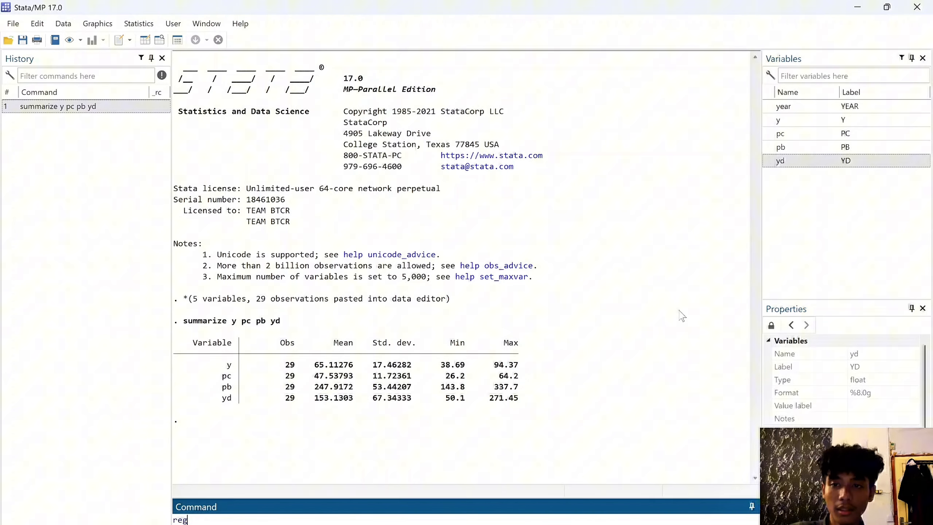
pyautogui.doubleClick(768, 120)
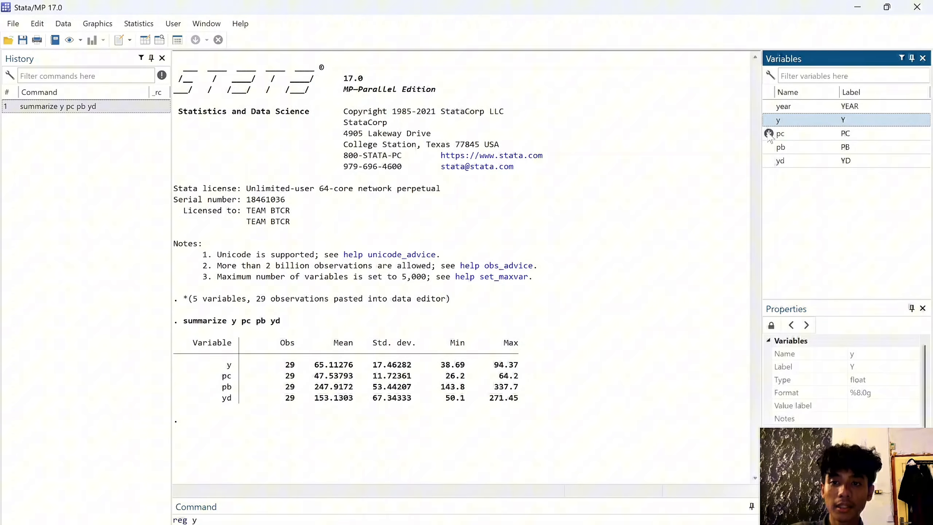
pyautogui.doubleClick(769, 133)
pyautogui.doubleClick(769, 147)
pyautogui.doubleClick(769, 161)
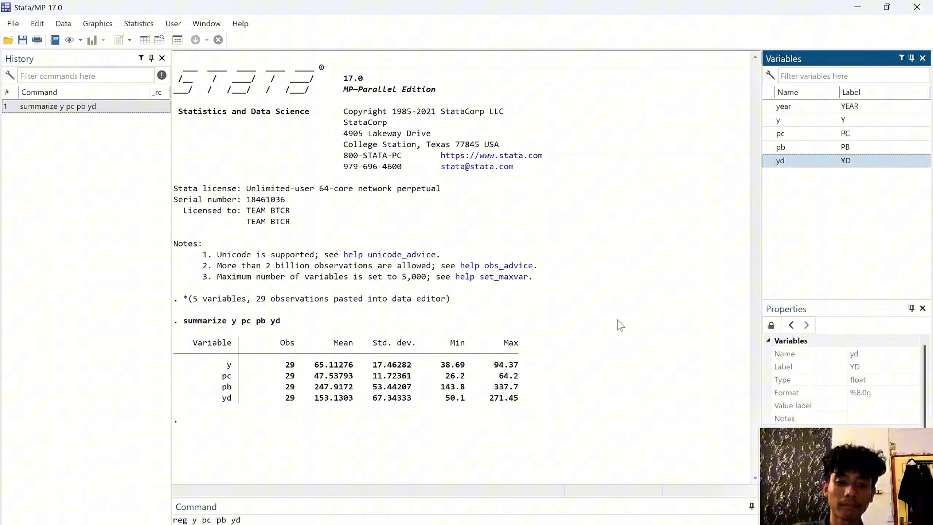
pyautogui.press('Return')
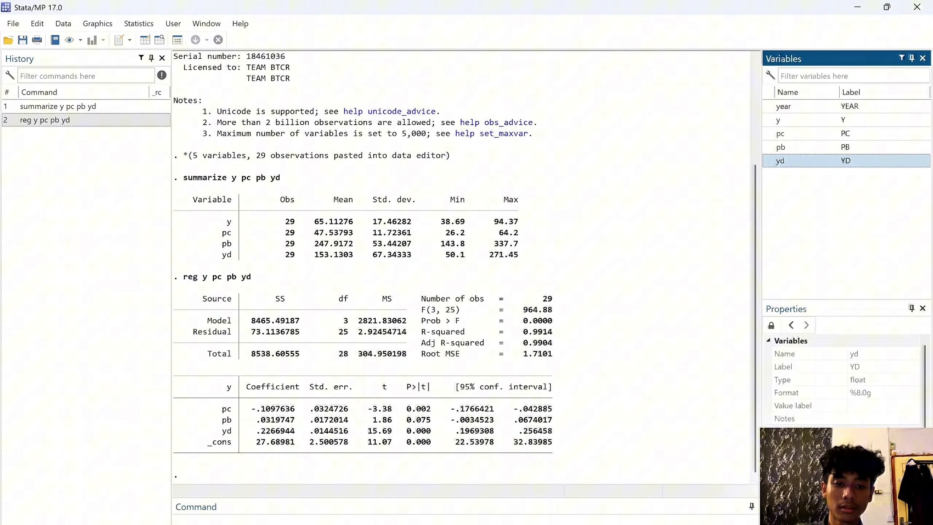
# Step: Look up the do-file's normality section and run the skewness-kurtosis test sktest on y, pc, pb and yd
pyautogui.click(623, 523)
pyautogui.click(652, 495)
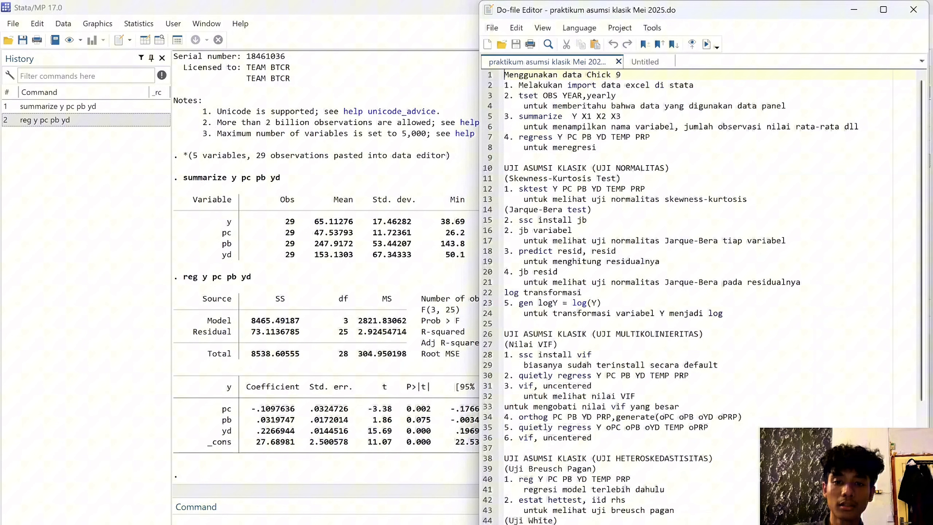
pyautogui.scroll(-1, 698, 286)
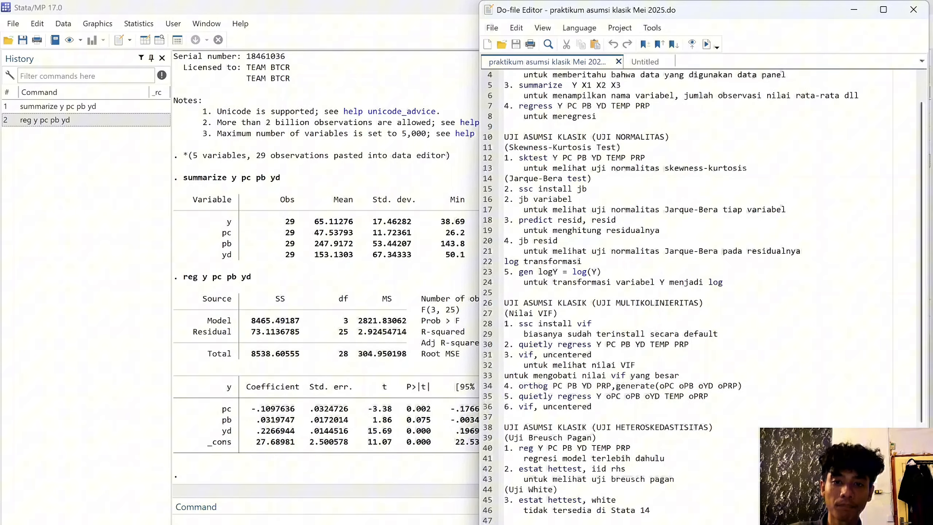
pyautogui.click(342, 519)
pyautogui.write('sktest')
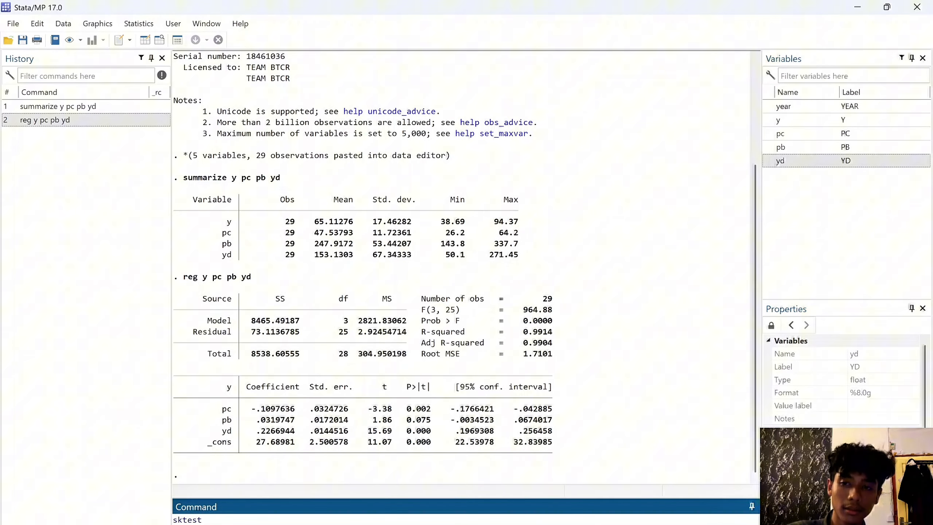
pyautogui.click(773, 120)
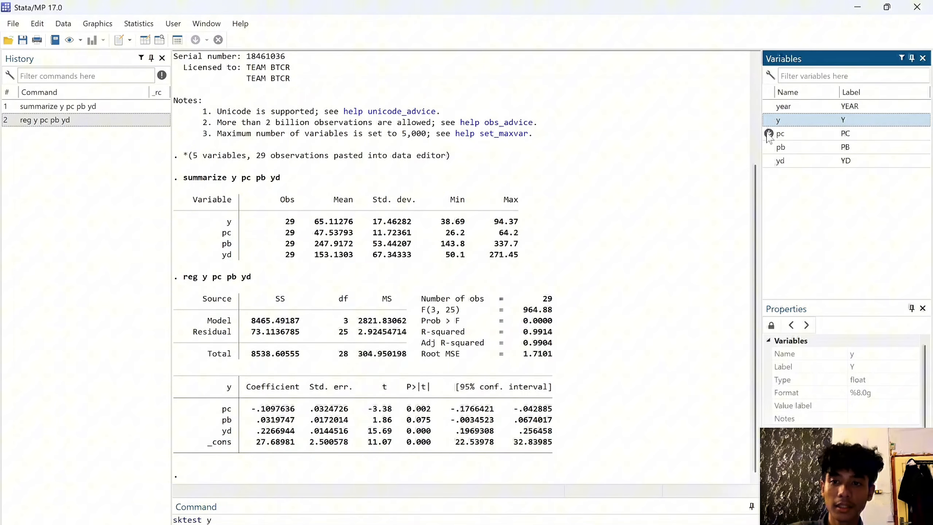
pyautogui.click(769, 135)
pyautogui.click(768, 147)
pyautogui.click(769, 161)
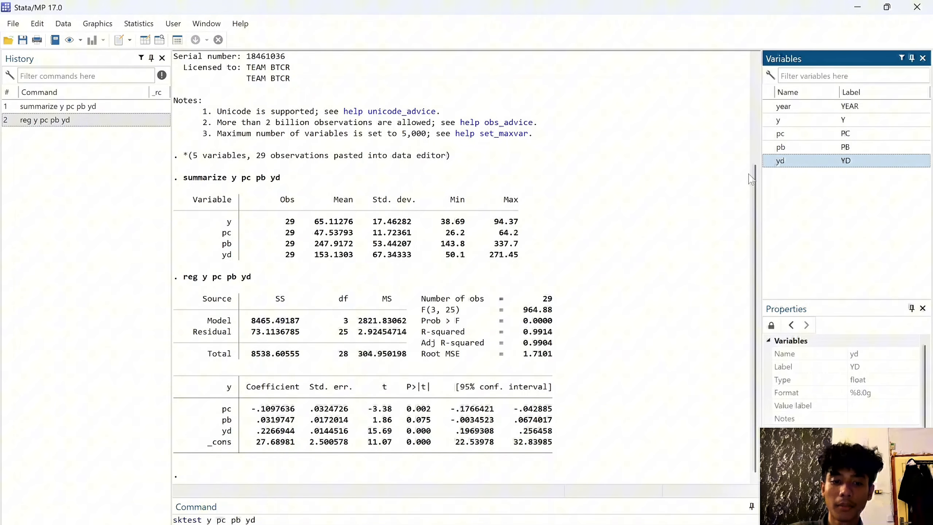
pyautogui.press('Return')
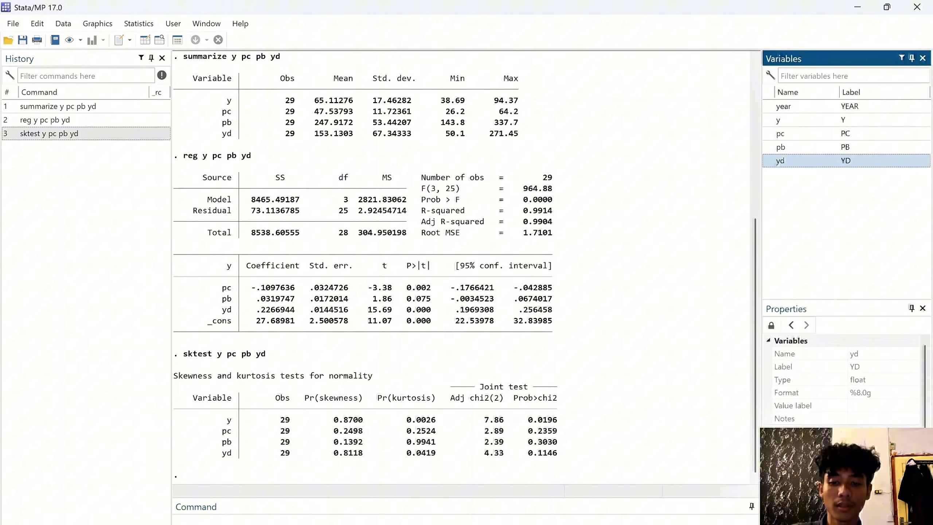
# Step: Check the do-file for the Jarque-Bera test and install its package with ssc install jb
pyautogui.click(656, 524)
pyautogui.click(656, 493)
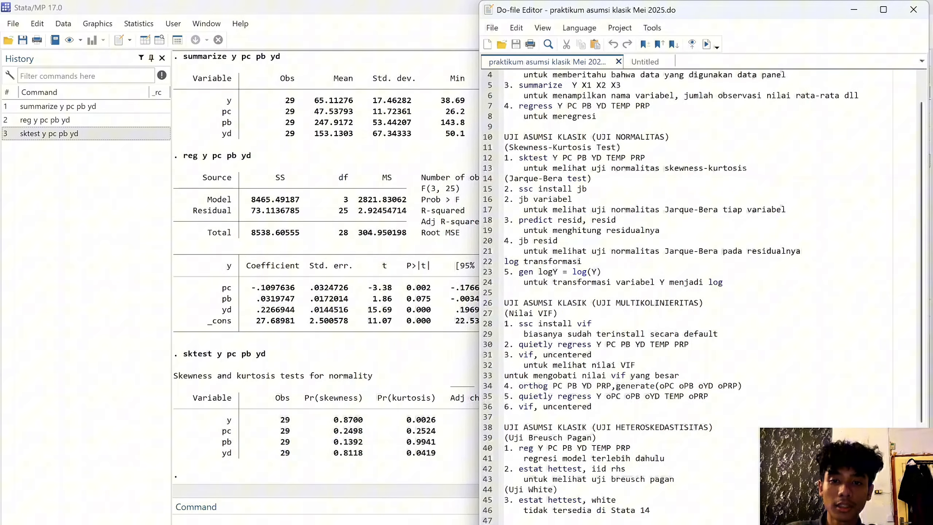
pyautogui.click(389, 520)
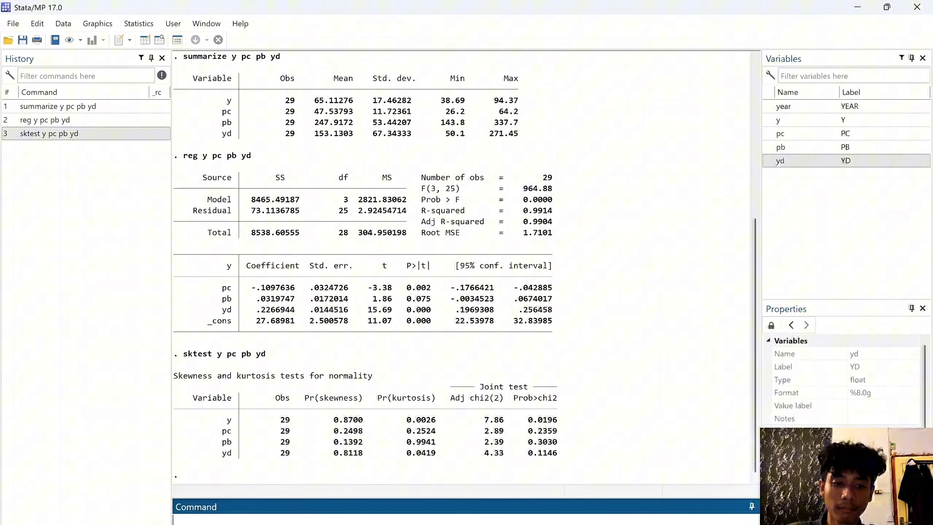
pyautogui.write('ssc ')
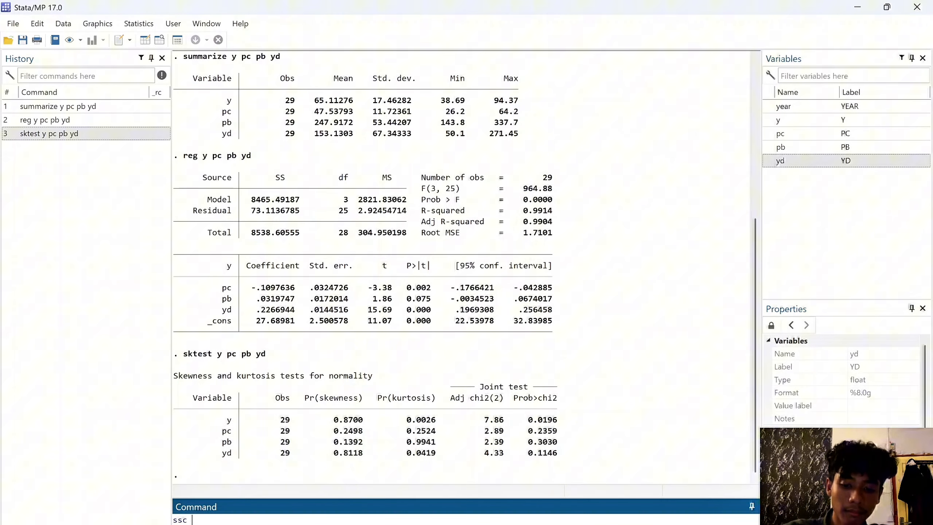
pyautogui.write('insta')
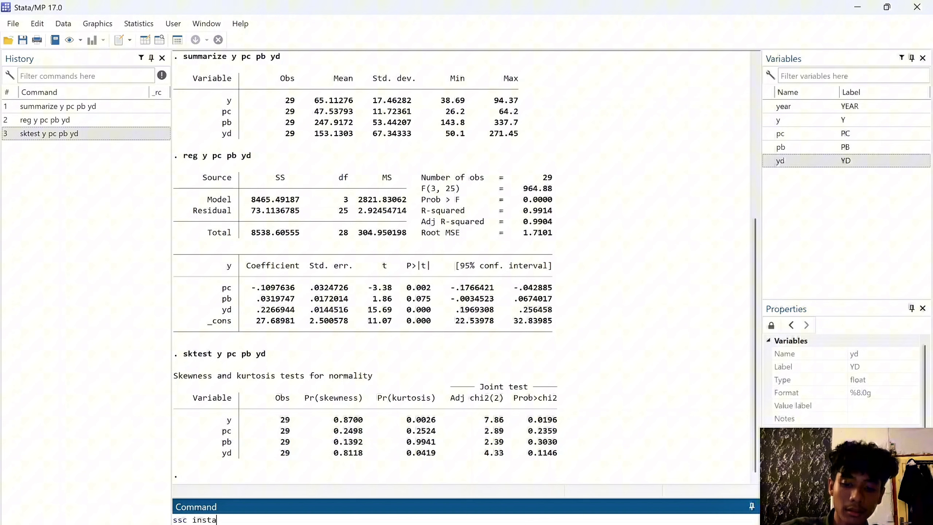
pyautogui.write('ll jb')
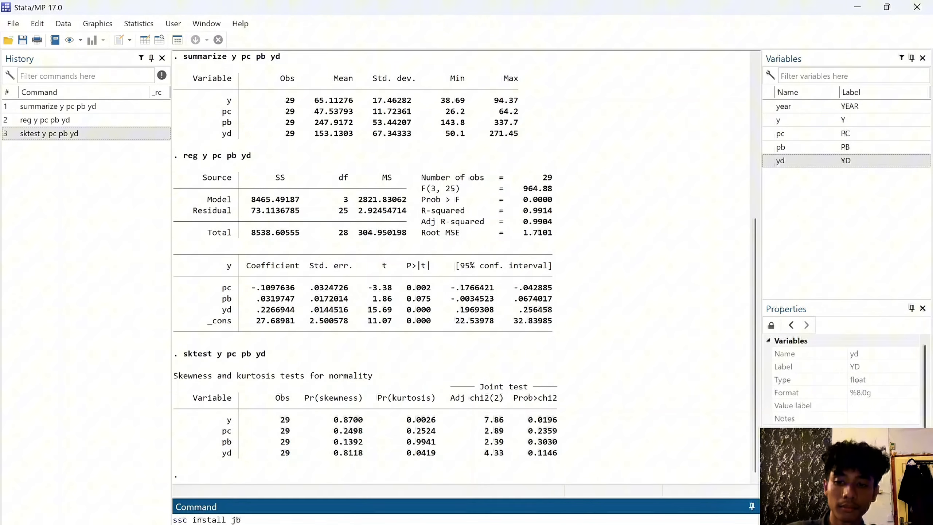
pyautogui.press('Return')
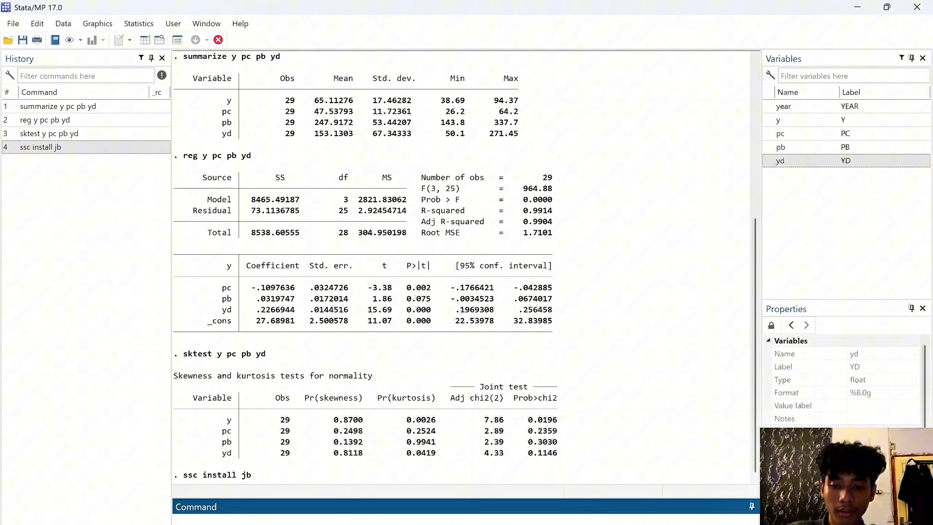
# Step: Consult the do-file for the Jarque-Bera command and run jb on the variable y
pyautogui.moveTo(652, 524)
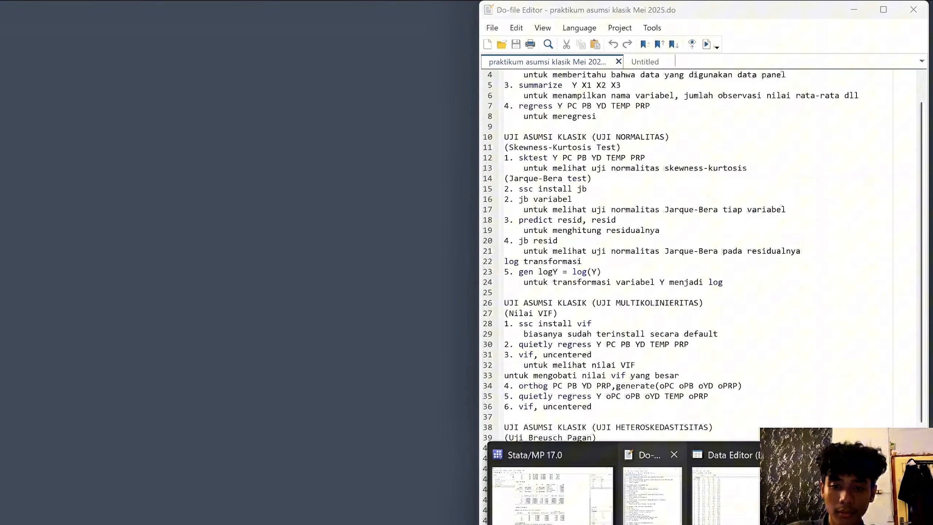
pyautogui.moveTo(595, 504)
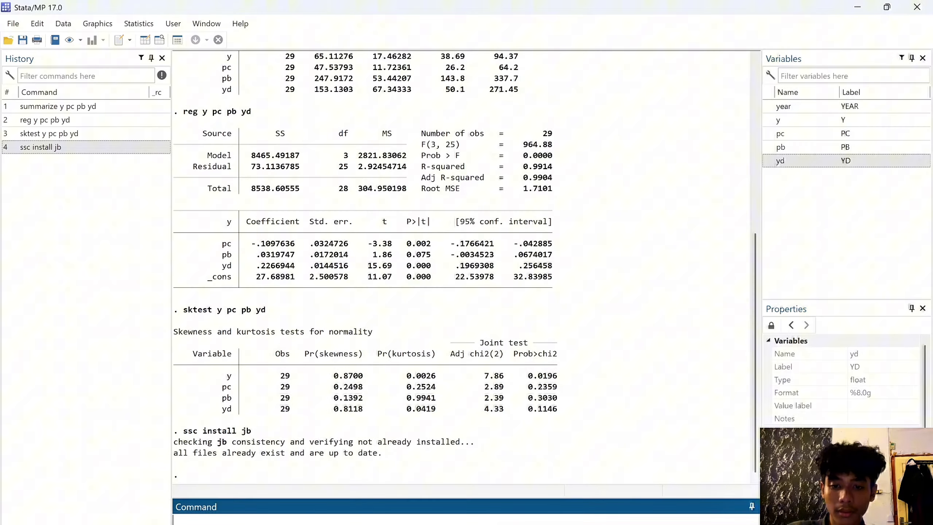
pyautogui.click(652, 496)
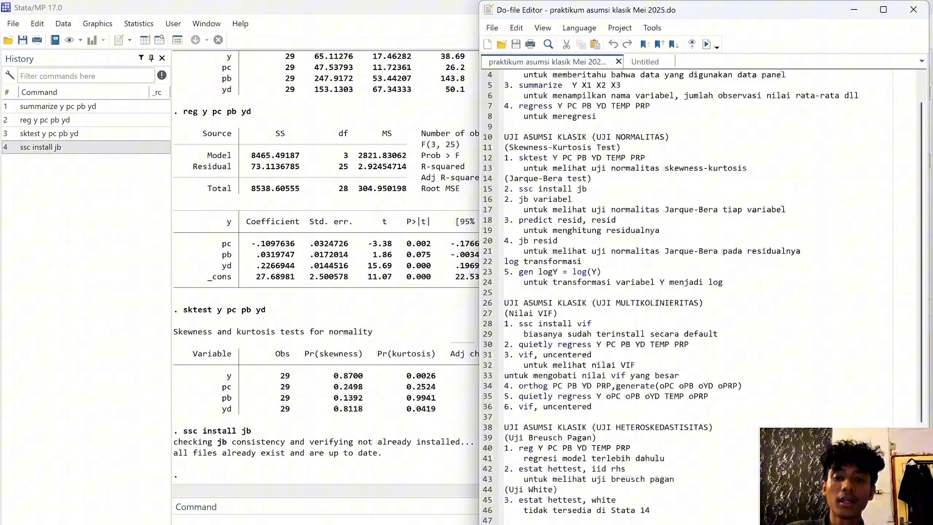
pyautogui.click(396, 515)
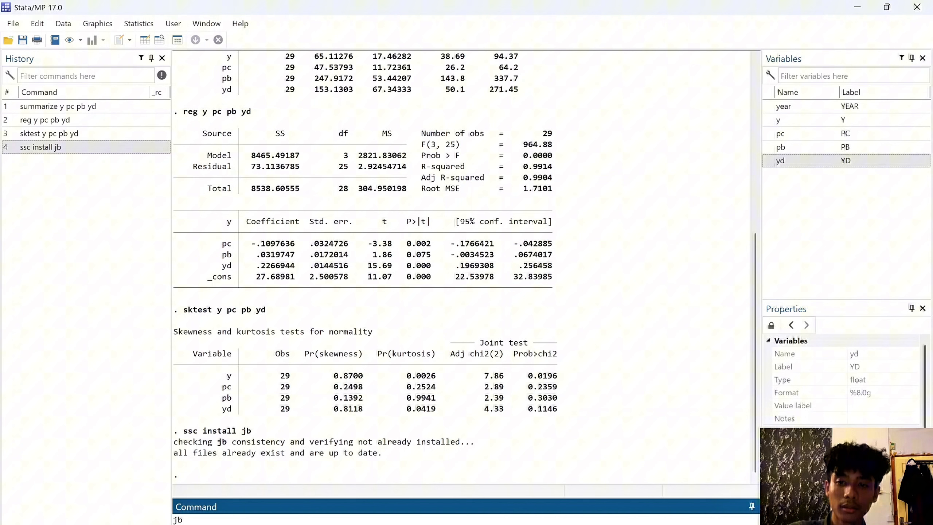
pyautogui.click(768, 120)
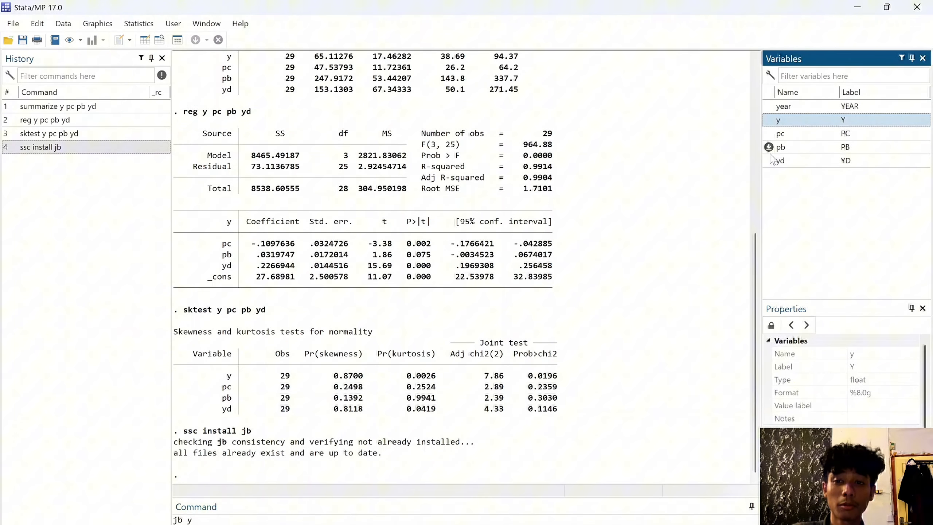
pyautogui.click(279, 512)
pyautogui.press('Return')
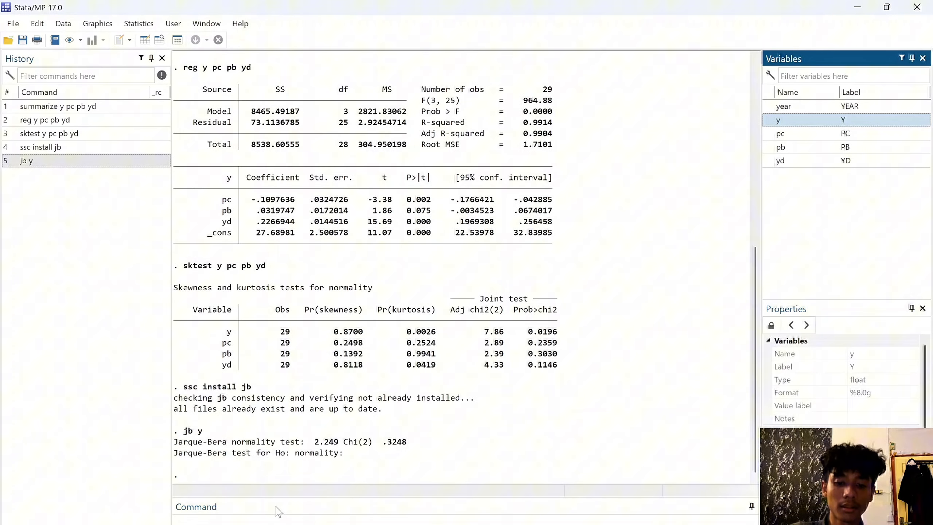
# Step: Run the Jarque-Bera normality test separately on pc, pb and yd with the jb command
pyautogui.click(278, 512)
pyautogui.write('jb')
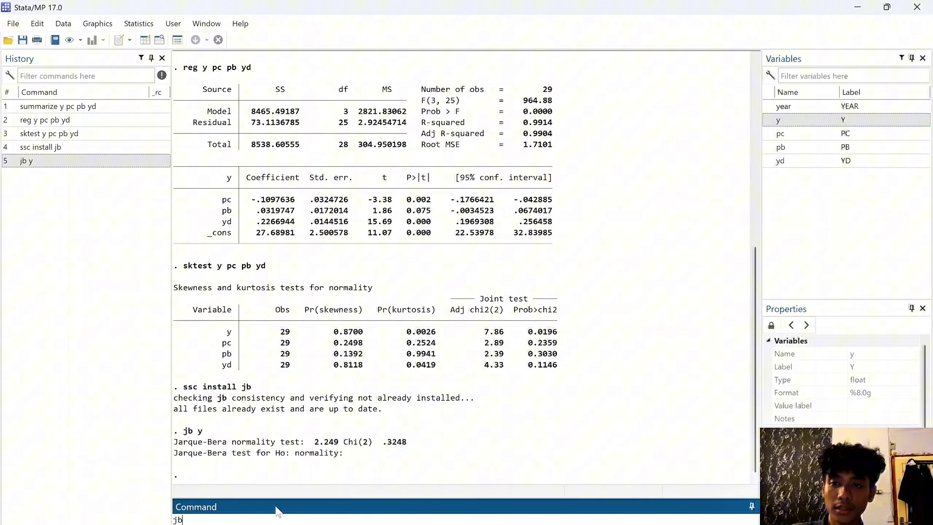
pyautogui.write(' pc')
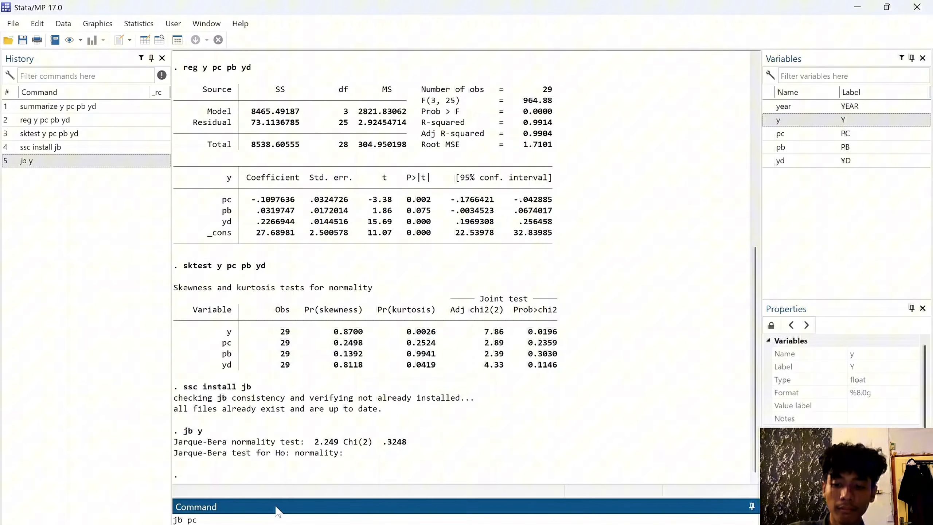
pyautogui.press('Return')
pyautogui.write('jb')
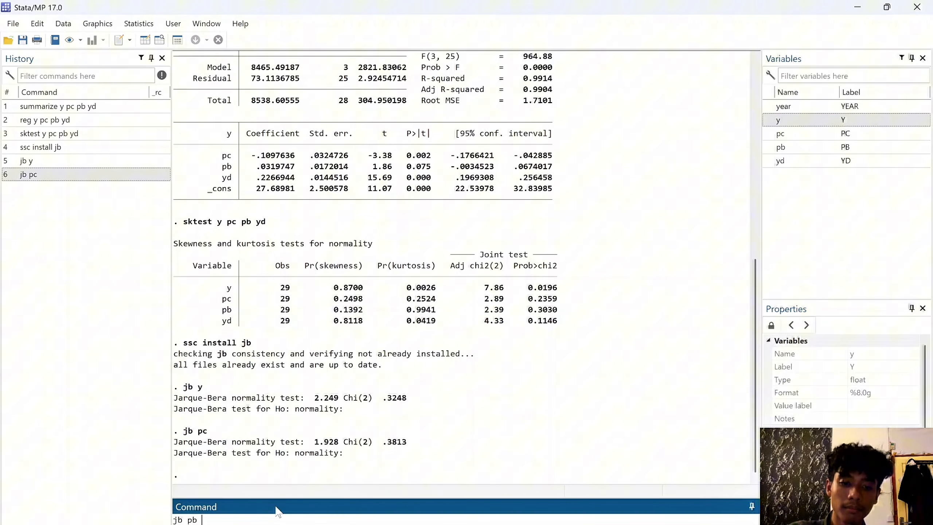
pyautogui.press('Return')
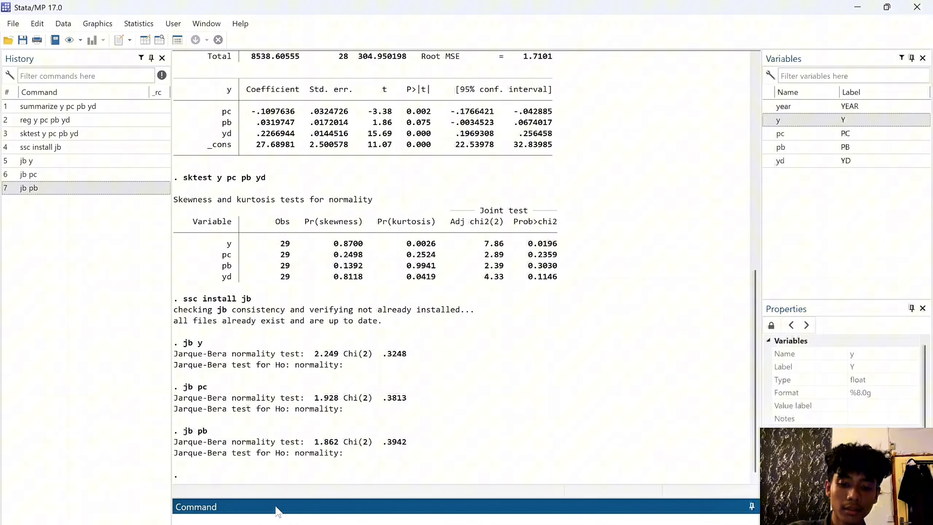
pyautogui.write('jb yd')
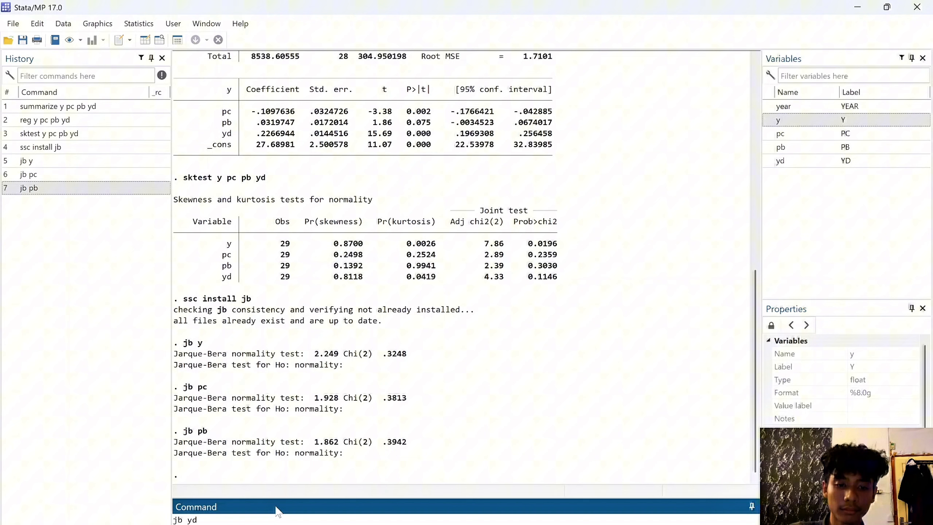
pyautogui.press('Return')
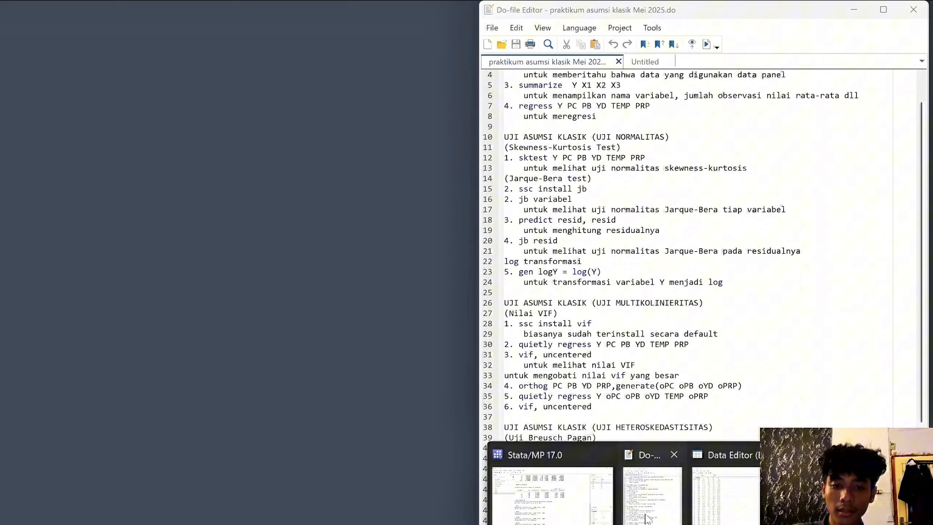
# Step: Look up the residual command in the do-file and generate the regression residuals with predict resid, resid
pyautogui.click(646, 516)
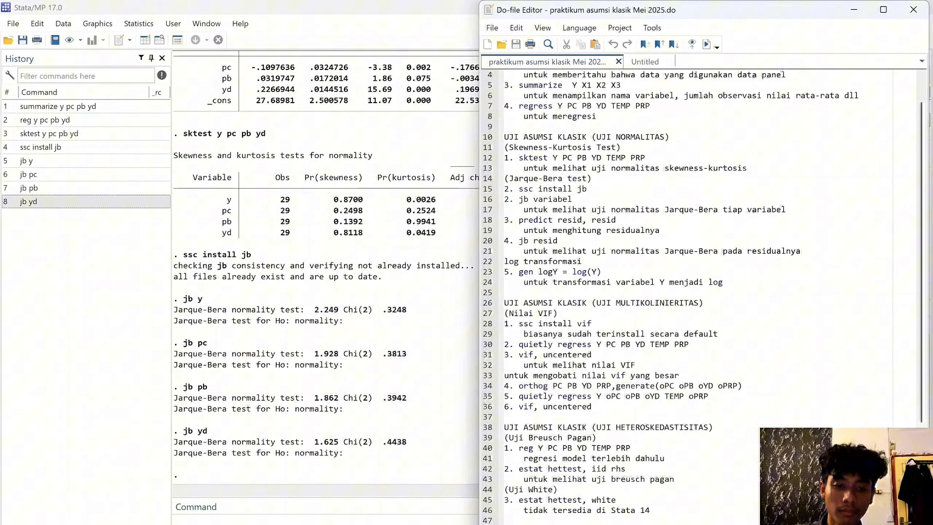
pyautogui.click(280, 519)
pyautogui.write('predi')
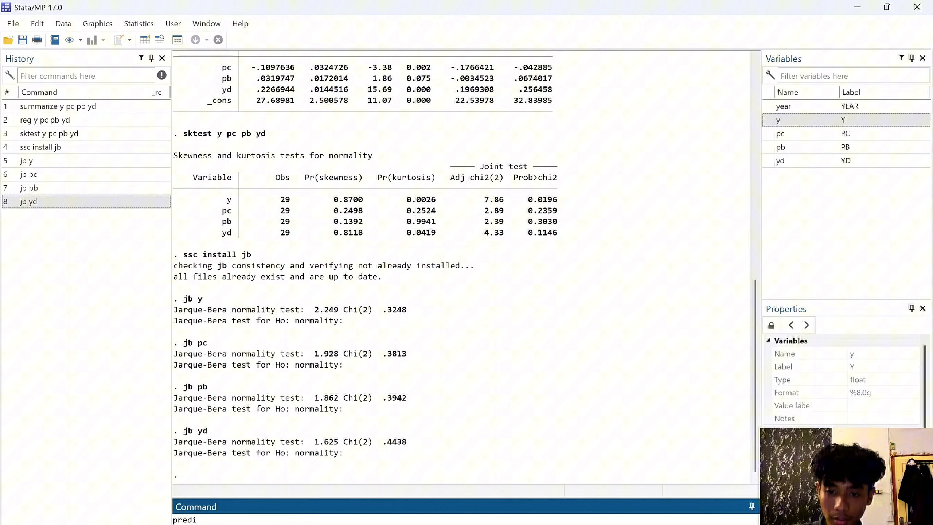
pyautogui.click(656, 524)
pyautogui.click(655, 513)
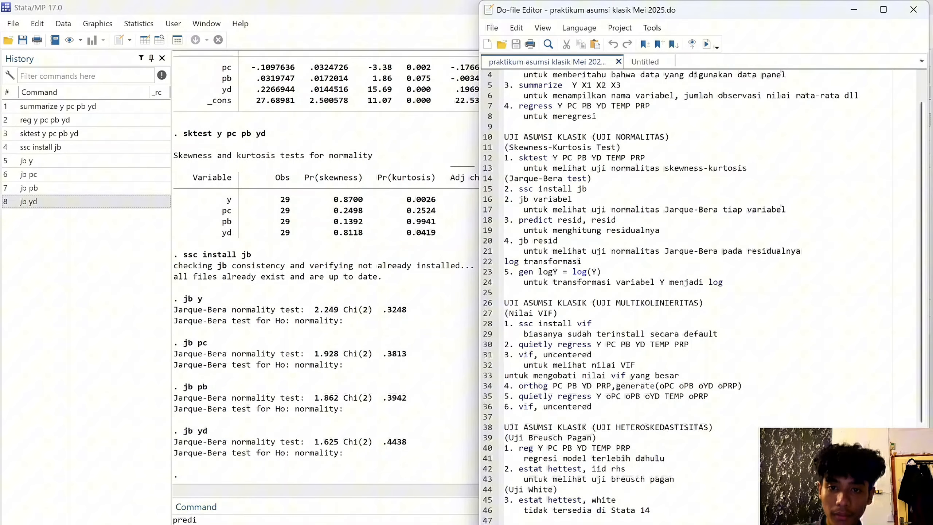
pyautogui.click(656, 524)
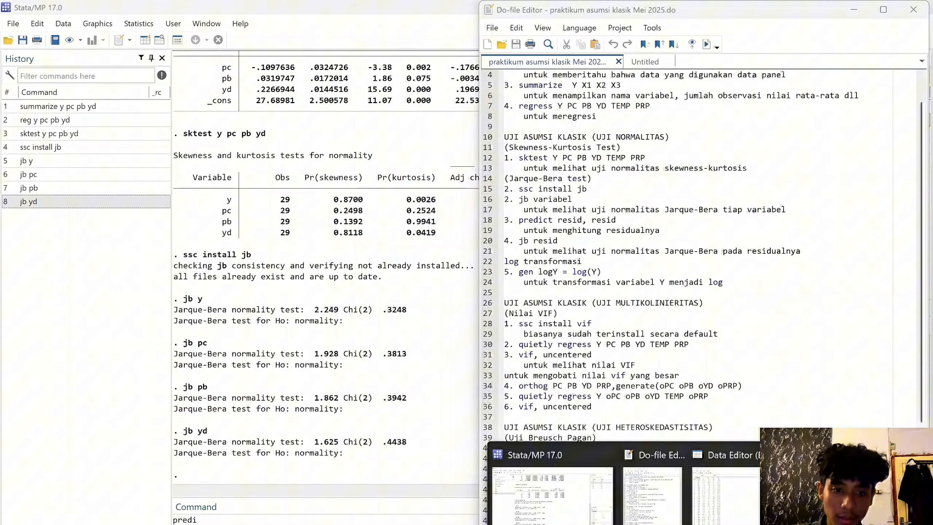
pyautogui.click(293, 521)
pyautogui.write('predict resi')
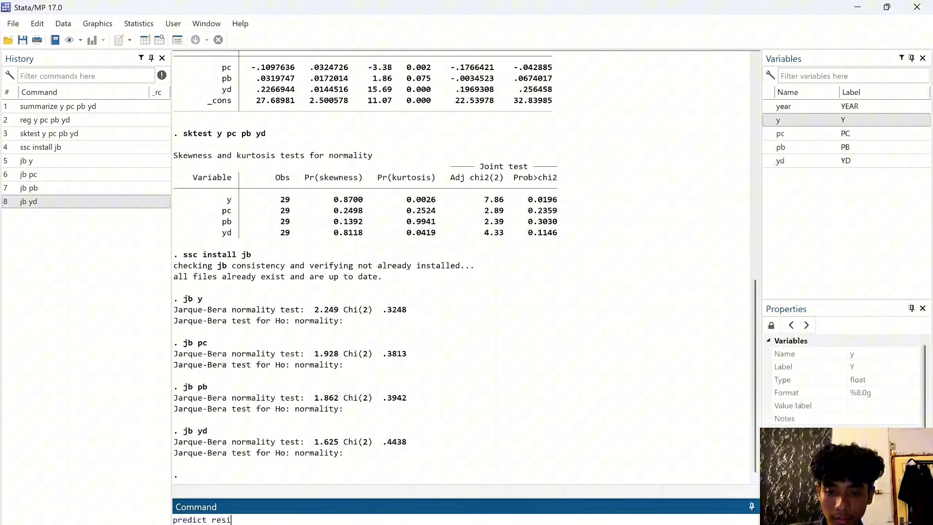
pyautogui.click(641, 524)
pyautogui.click(638, 494)
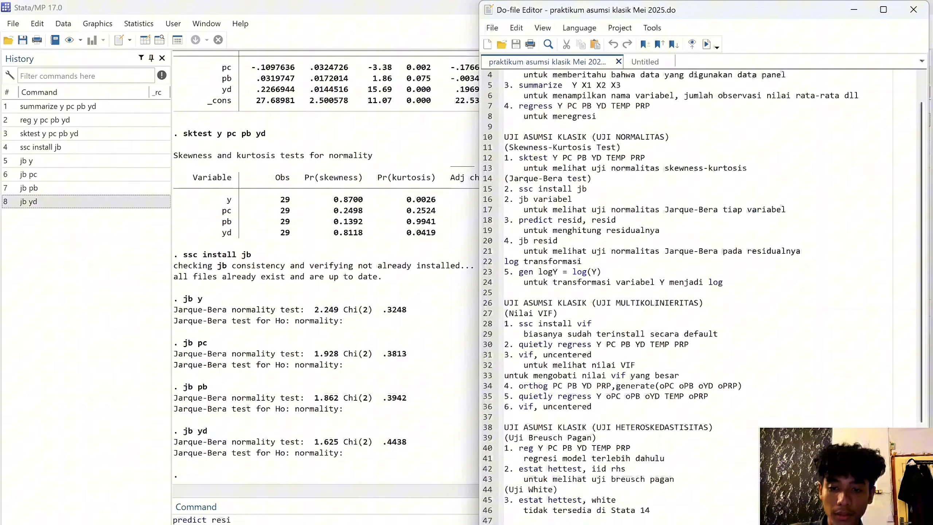
pyautogui.click(173, 519)
pyautogui.write('d')
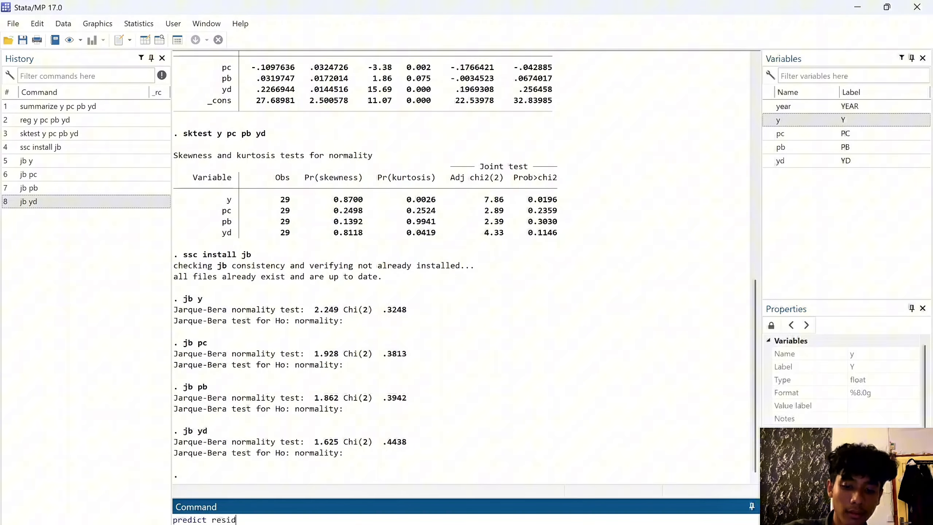
pyautogui.write(', resid')
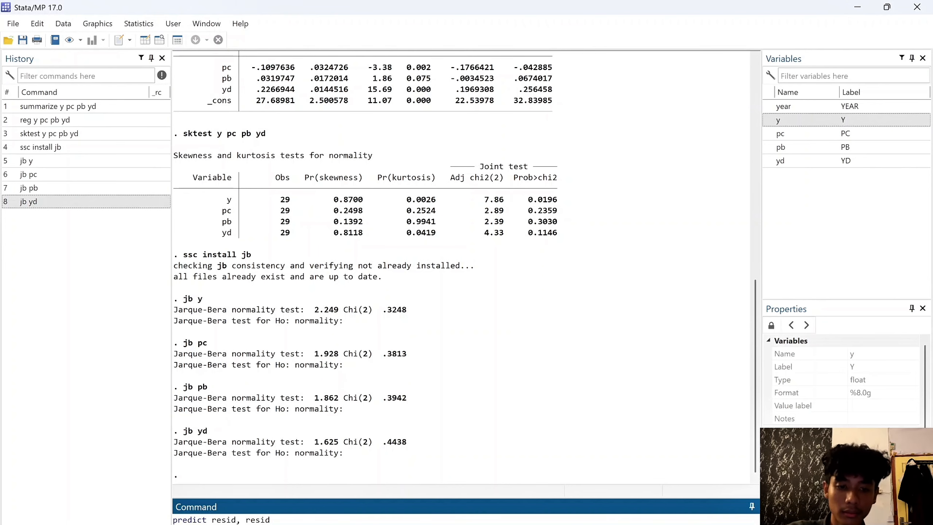
pyautogui.press('Return')
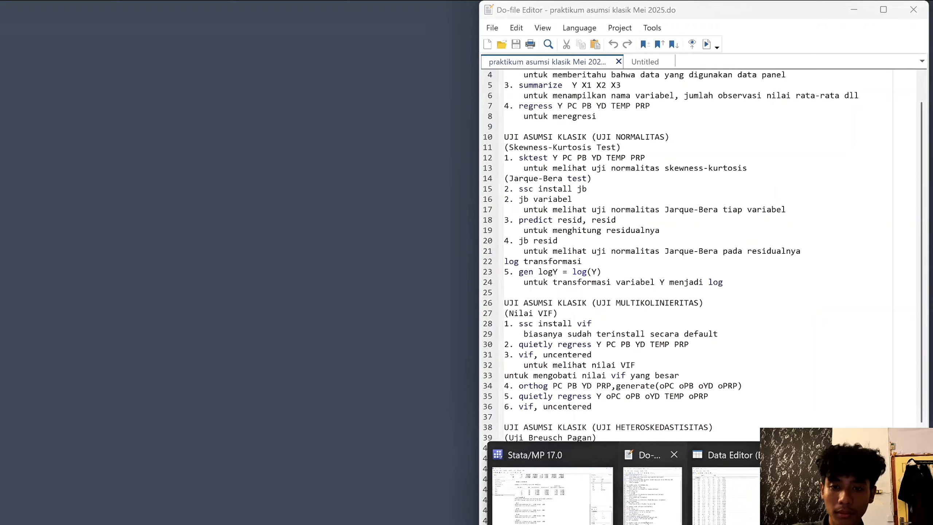
# Step: Check the do-file's fourth normality command and run the Jarque-Bera test on the residuals with jb resid
pyautogui.click(646, 522)
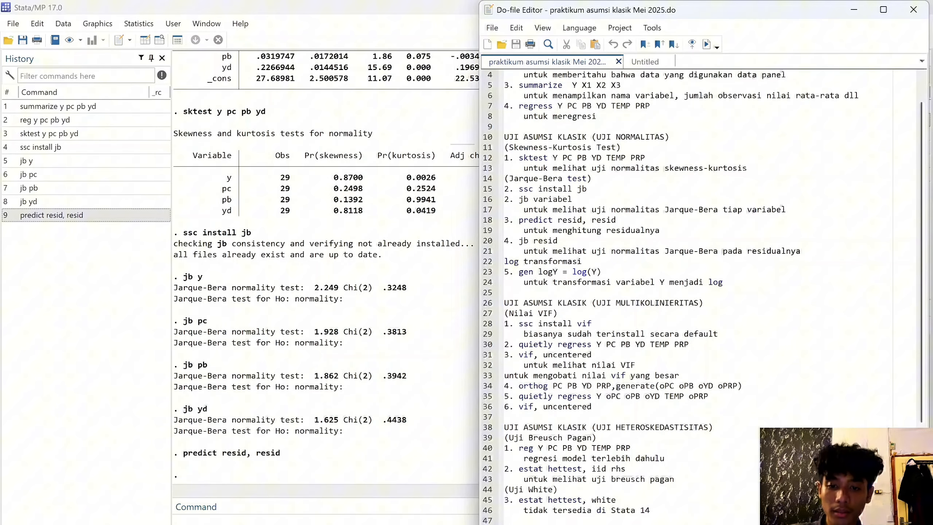
pyautogui.click(258, 520)
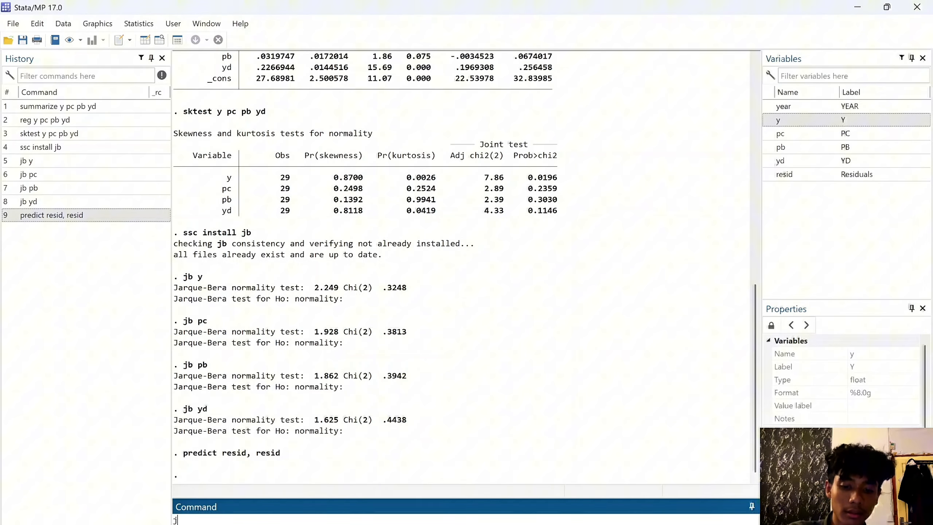
pyautogui.write('jb resi')
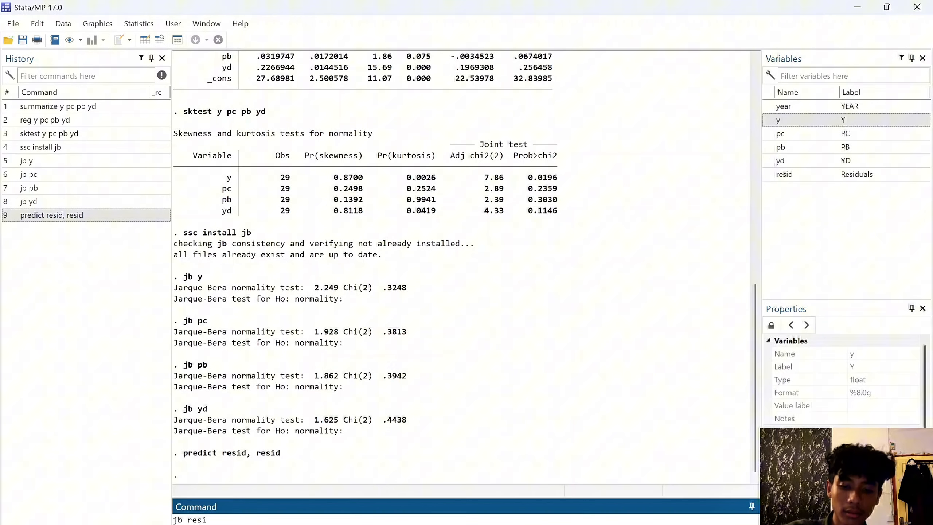
pyautogui.write('d')
pyautogui.press('Return')
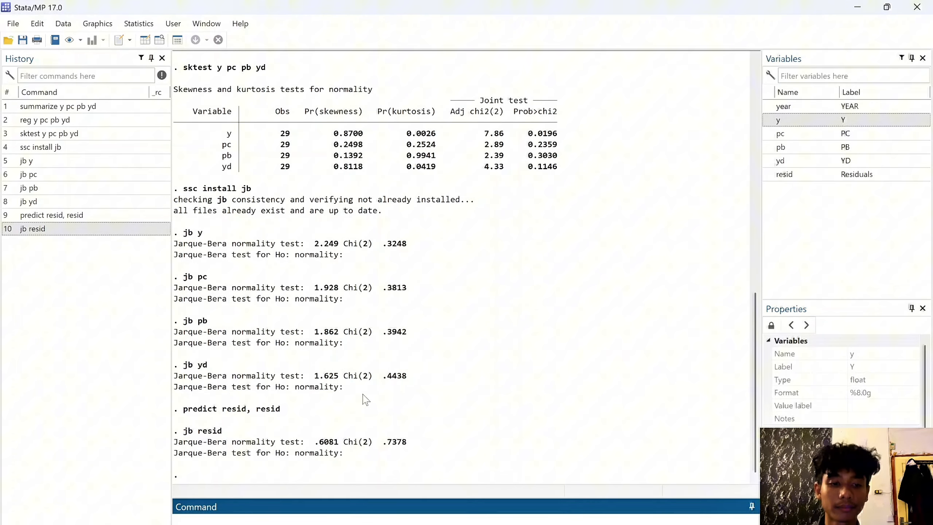
# Step: Review the do-file's multicollinearity section for the commands used to check VIF values
pyautogui.moveTo(681, 524)
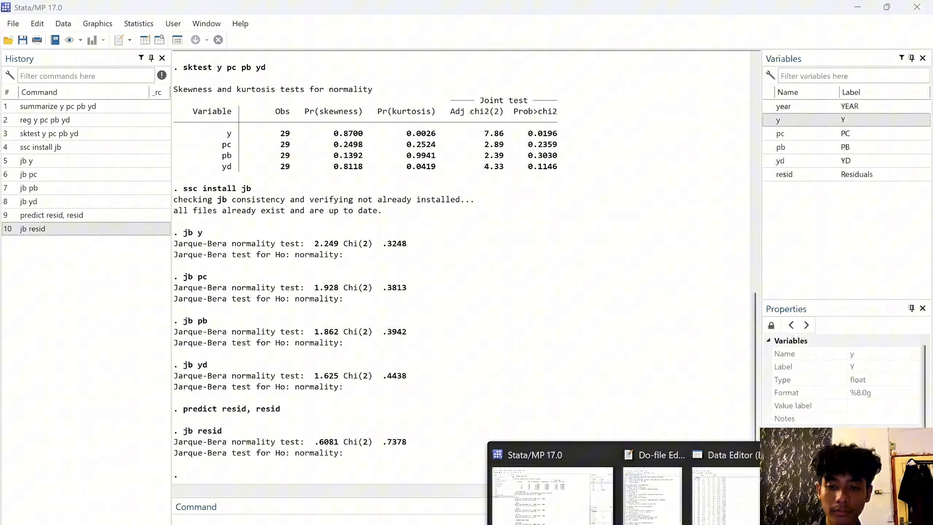
pyautogui.click(624, 507)
pyautogui.scroll(-1, 698, 294)
pyautogui.scroll(2, 698, 294)
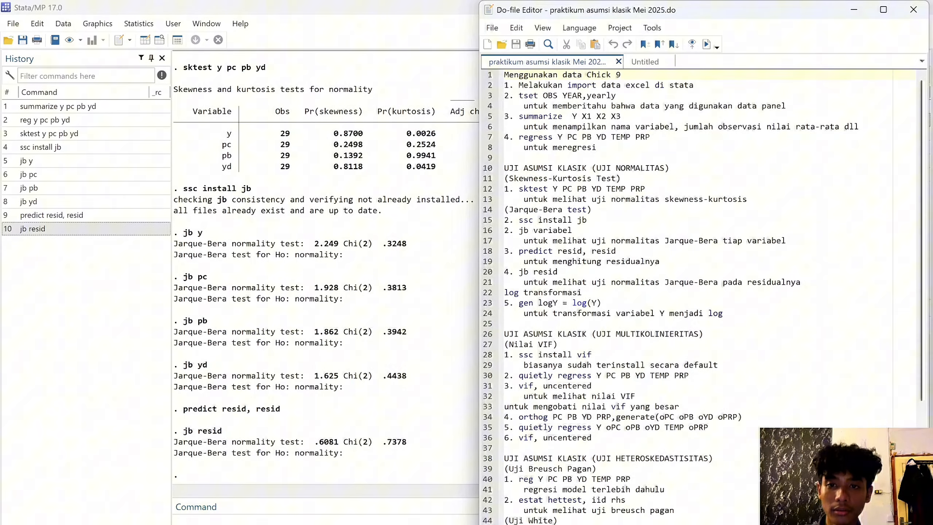
pyautogui.scroll(-4, 698, 294)
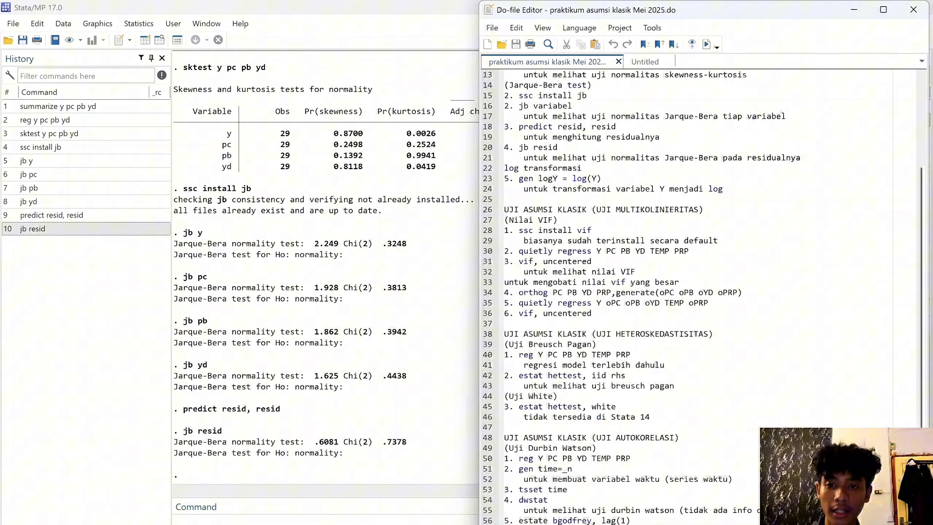
pyautogui.scroll(-1, 697, 294)
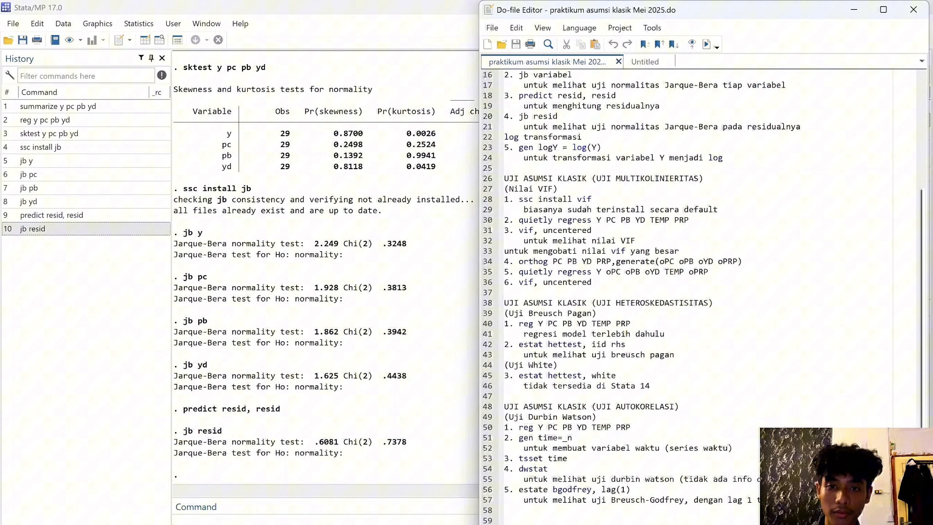
pyautogui.click(325, 517)
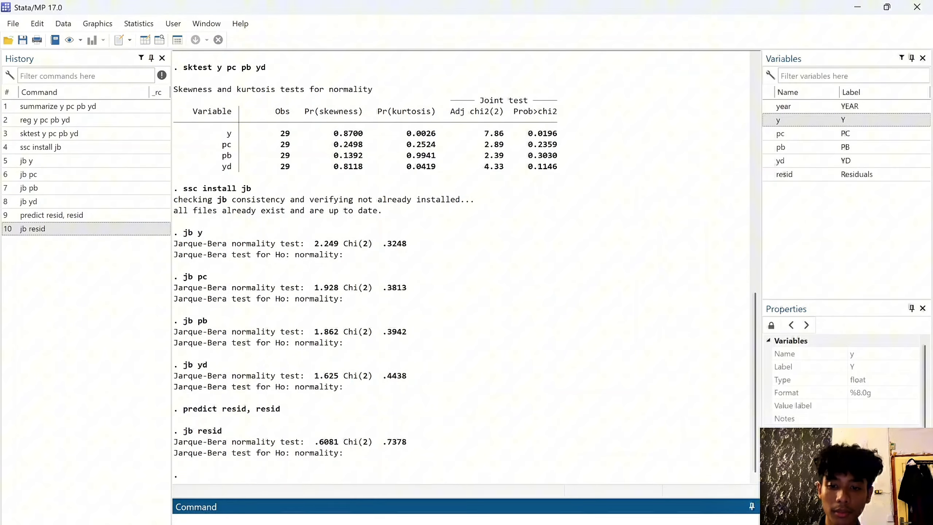
pyautogui.click(635, 524)
pyautogui.click(652, 490)
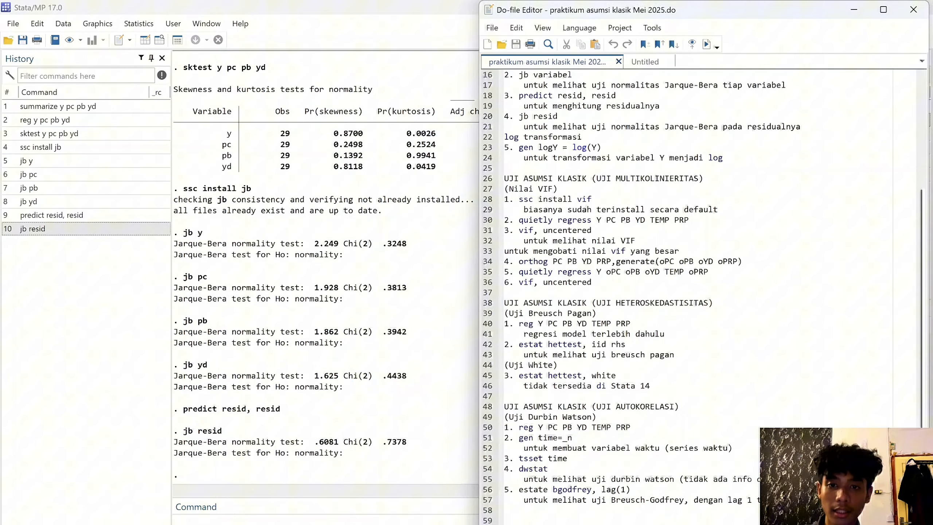
# Step: Try to install the VIF package with the command ssc install vif
pyautogui.click(325, 519)
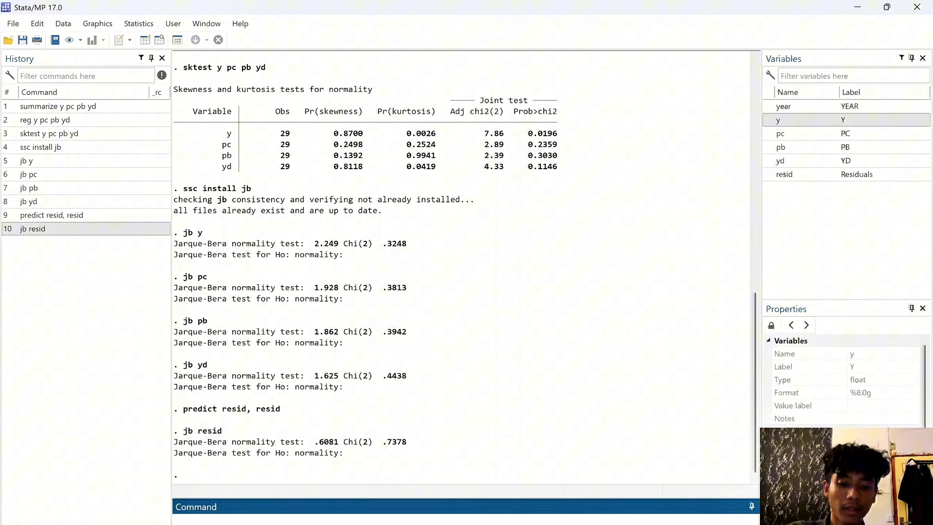
pyautogui.write('ssc ins')
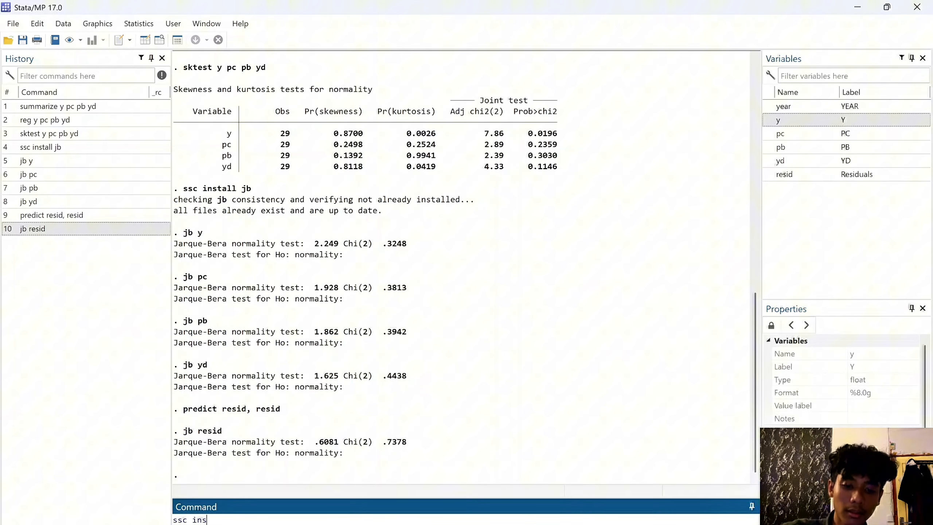
pyautogui.write('tall v')
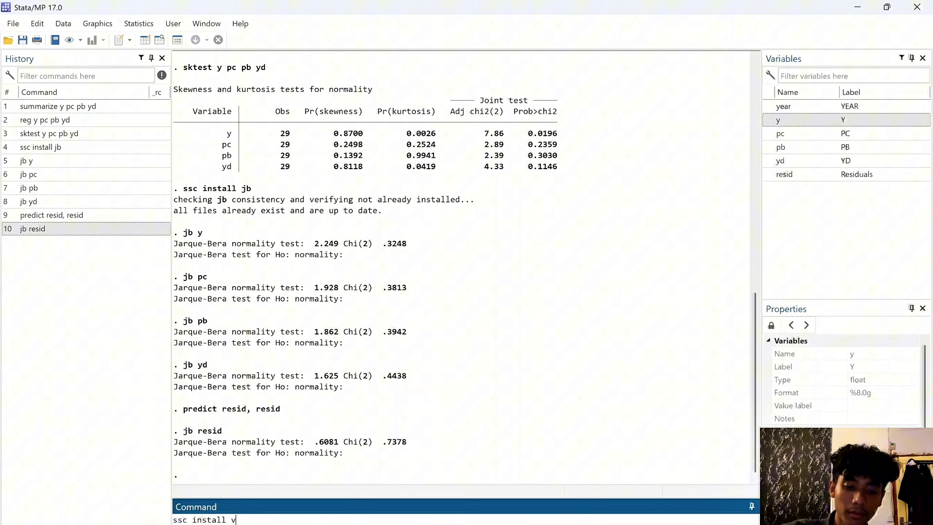
pyautogui.write('if')
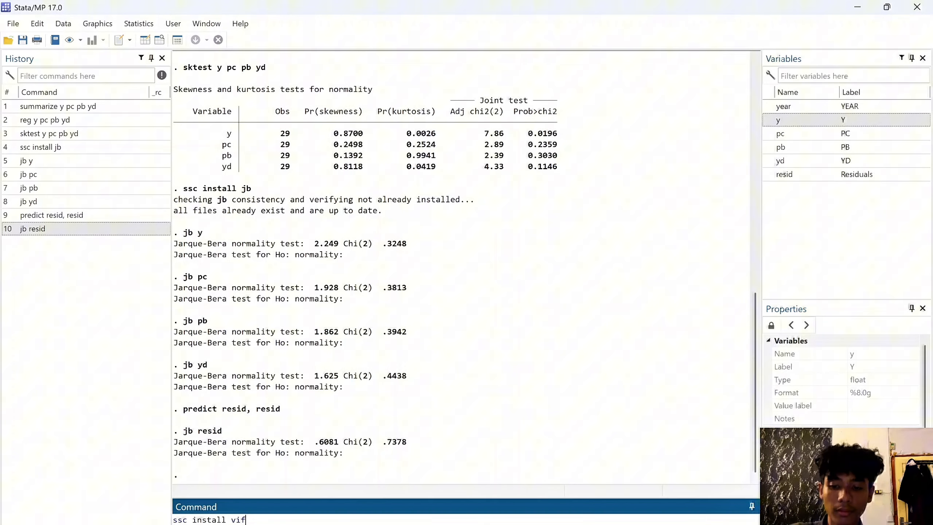
pyautogui.press('Return')
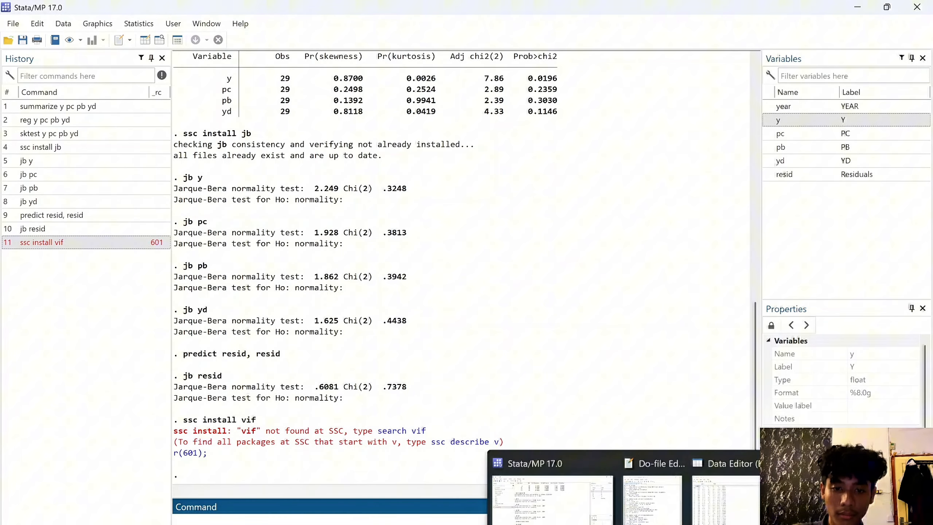
pyautogui.click(652, 482)
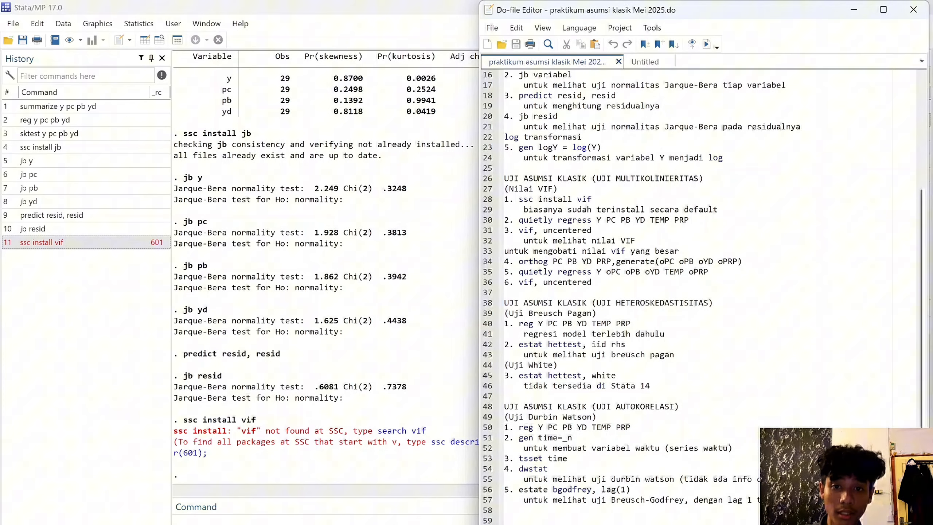
pyautogui.click(294, 519)
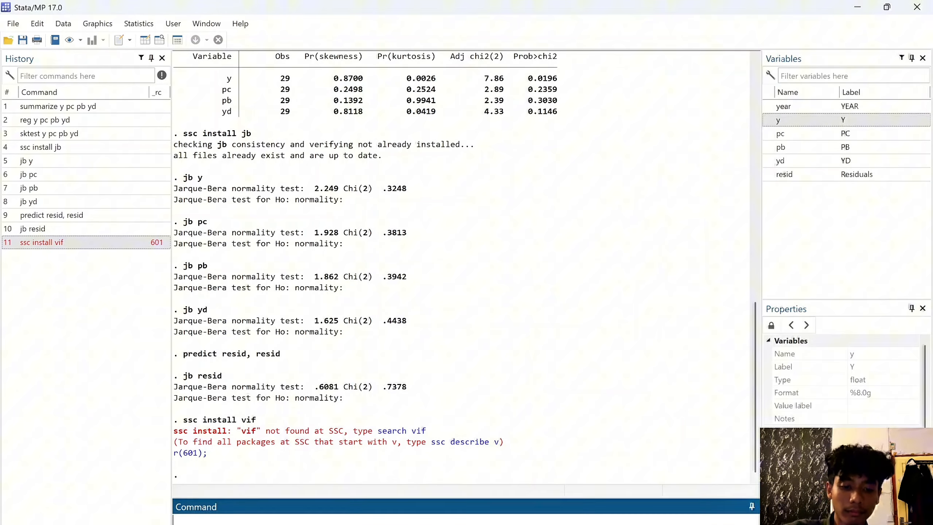
pyautogui.write('qielity')
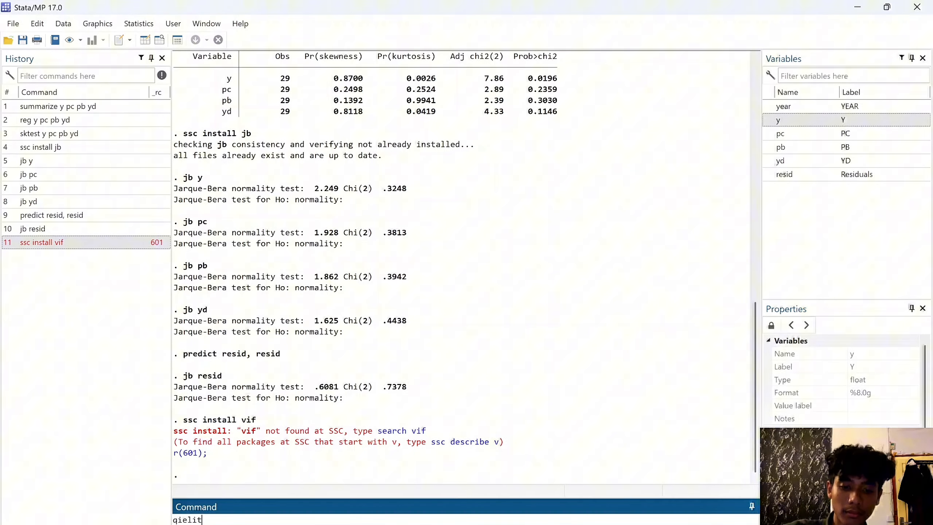
pyautogui.press('BackSpace')
pyautogui.press('BackSpace')
pyautogui.press('BackSpace')
pyautogui.press('BackSpace')
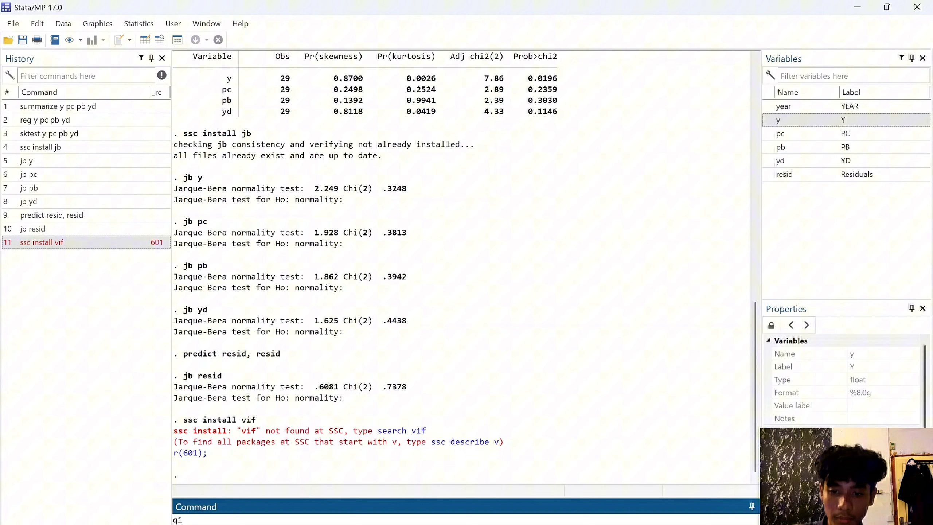
pyautogui.hotkey('alt', 'Tab')
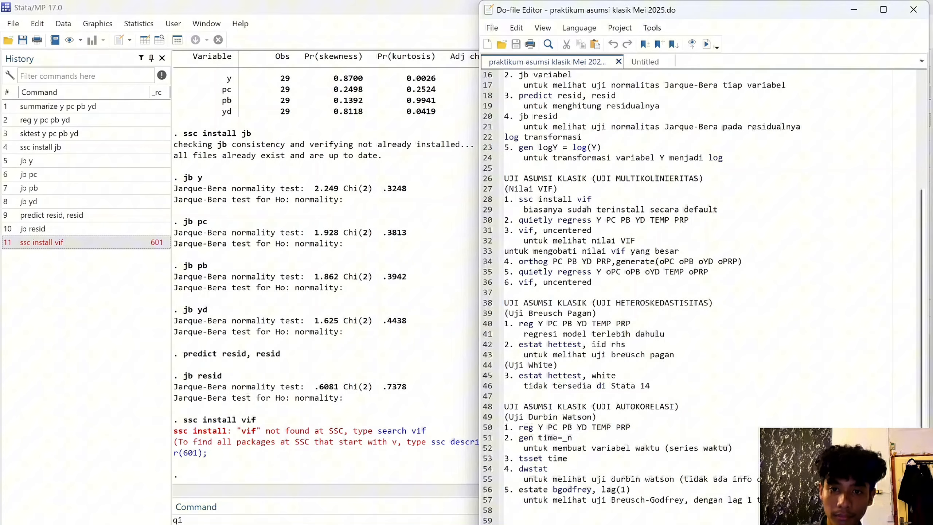
pyautogui.click(317, 519)
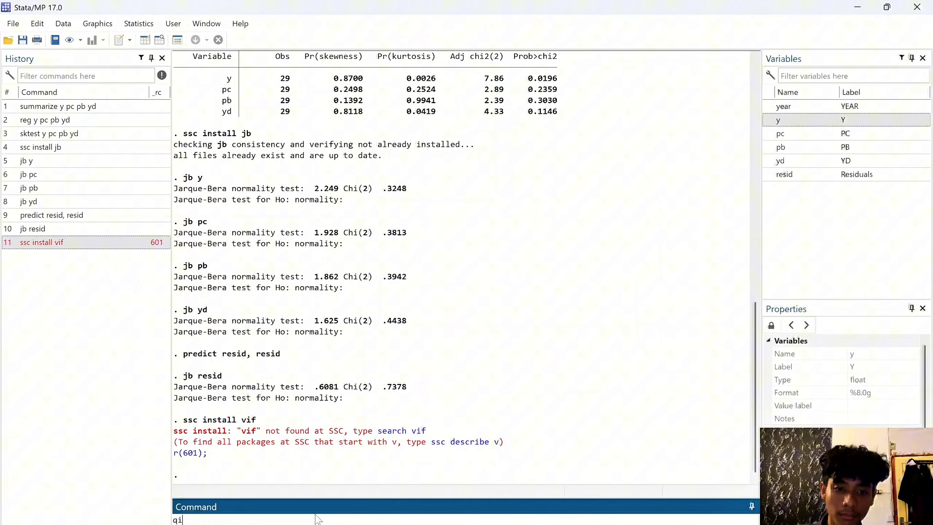
pyautogui.press('BackSpace')
pyautogui.press('BackSpace')
# Step: Regress pc on pb and yd with the command reg pc pb yd
pyautogui.write('reg')
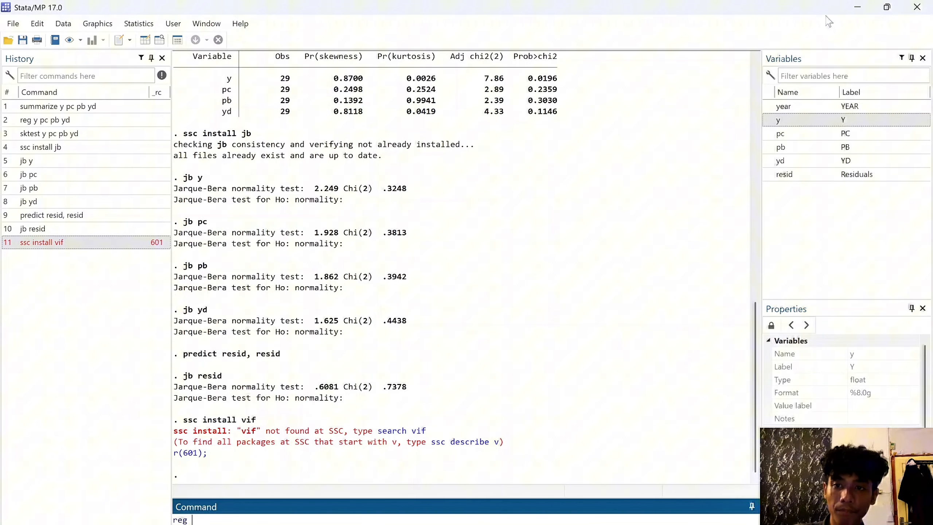
pyautogui.click(771, 121)
pyautogui.click(768, 133)
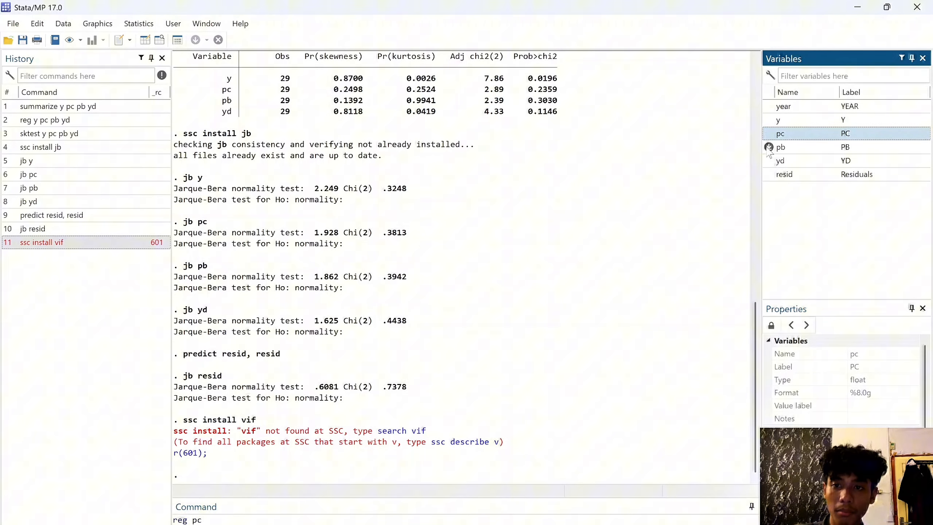
pyautogui.click(769, 147)
pyautogui.click(769, 161)
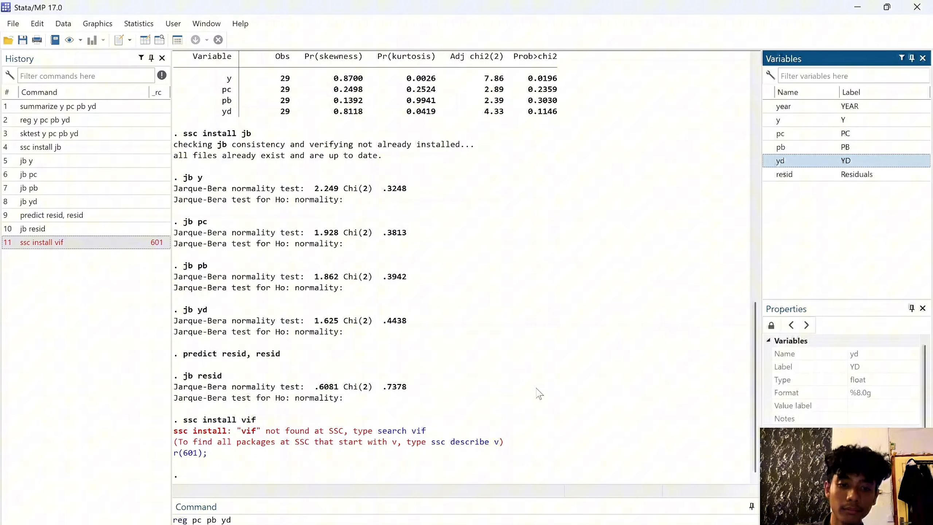
pyautogui.press('Return')
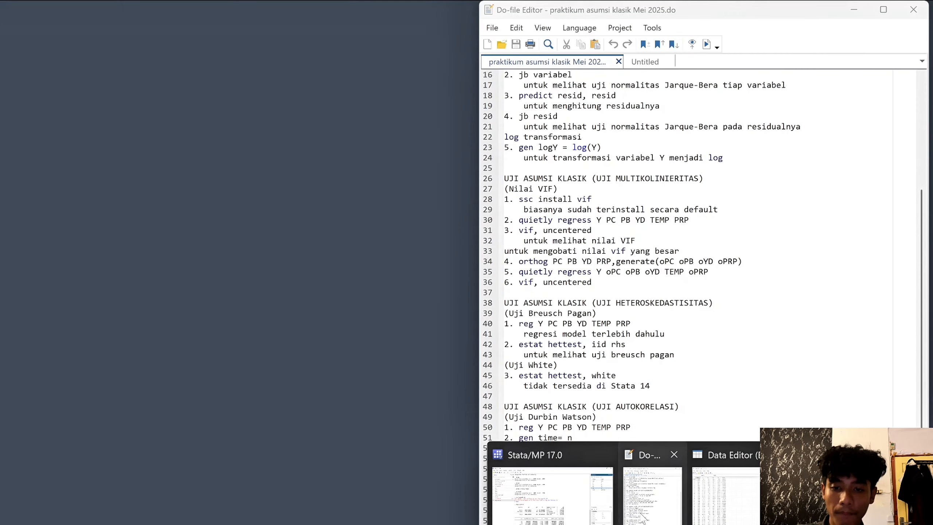
# Step: Look up the VIF command in the do-file and run vif, uncentered on the regression
pyautogui.click(641, 514)
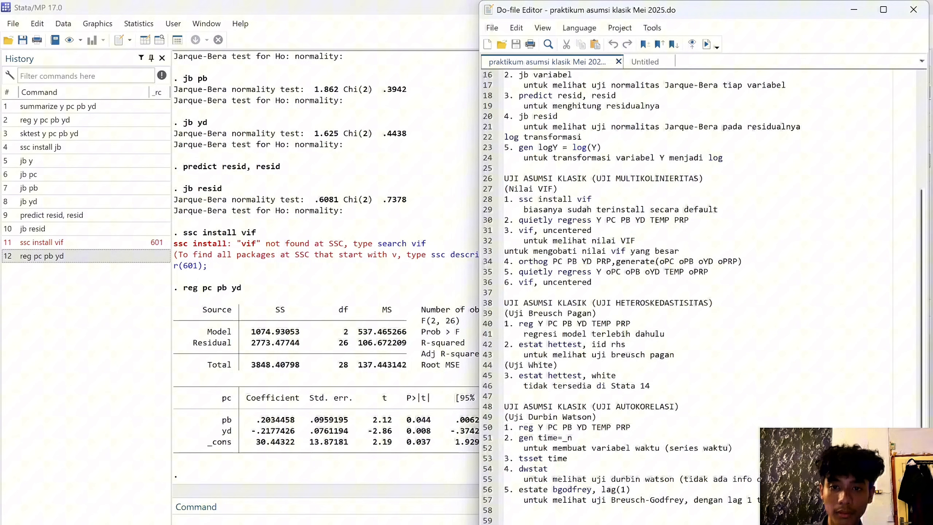
pyautogui.scroll(-1, 698, 294)
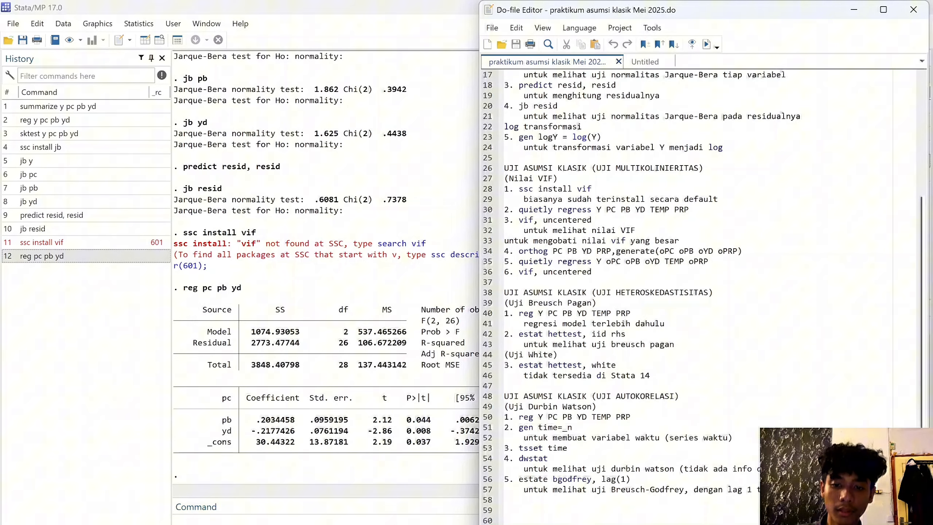
pyautogui.click(316, 519)
pyautogui.write('vif')
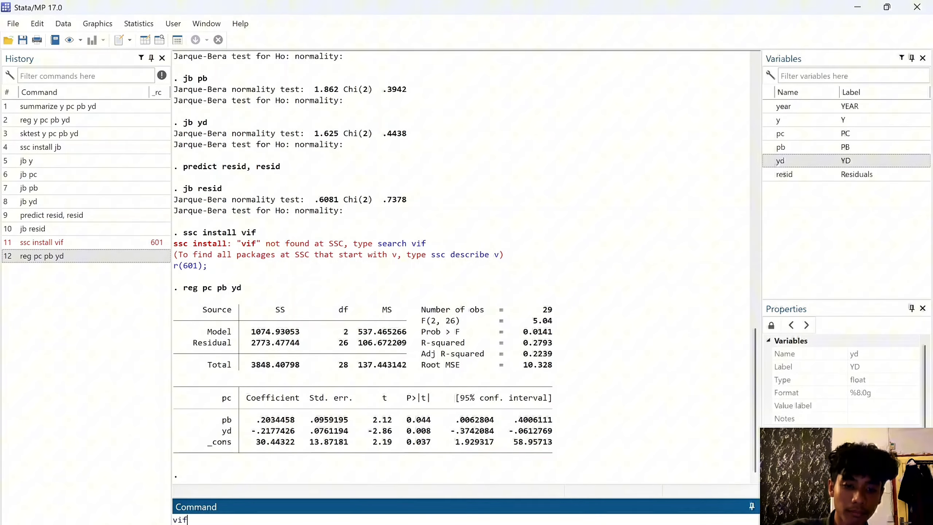
pyautogui.write(', u')
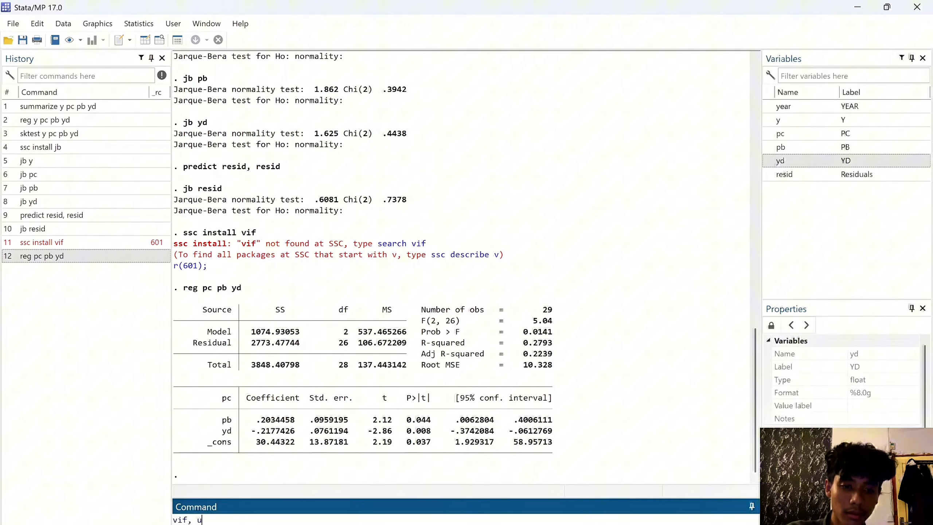
pyautogui.write('ncentered')
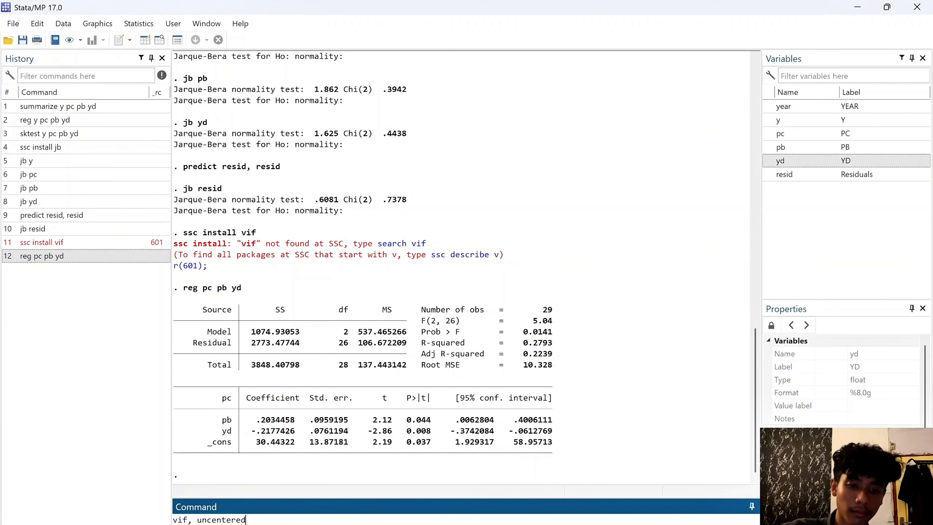
pyautogui.press('Return')
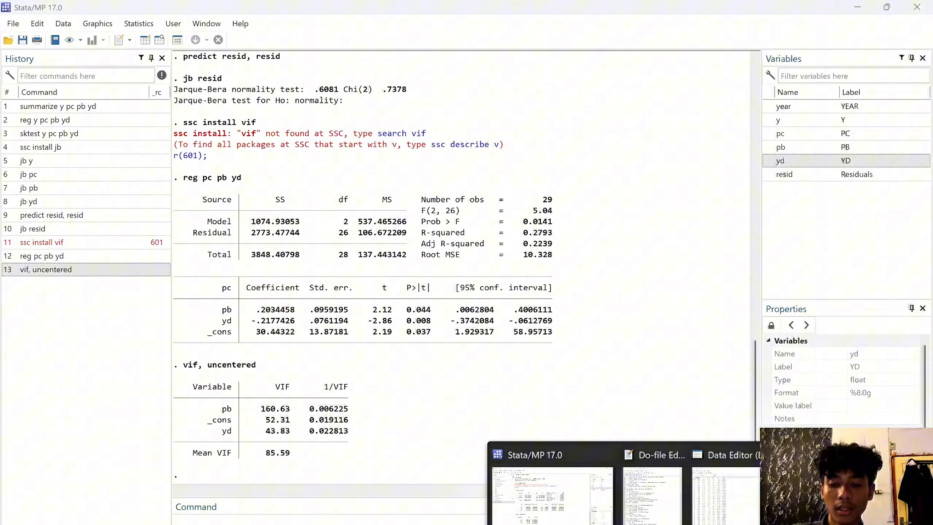
pyautogui.click(636, 516)
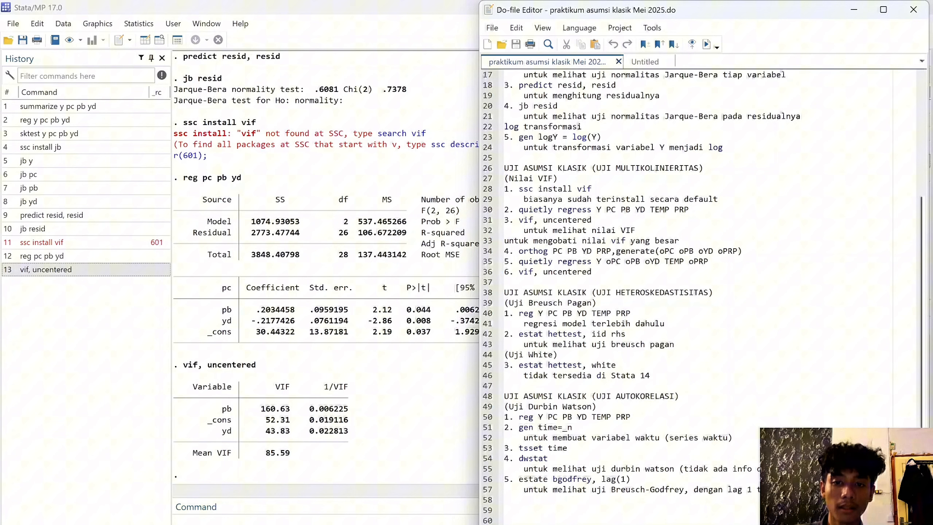
pyautogui.hotkey('alt', 'Tab')
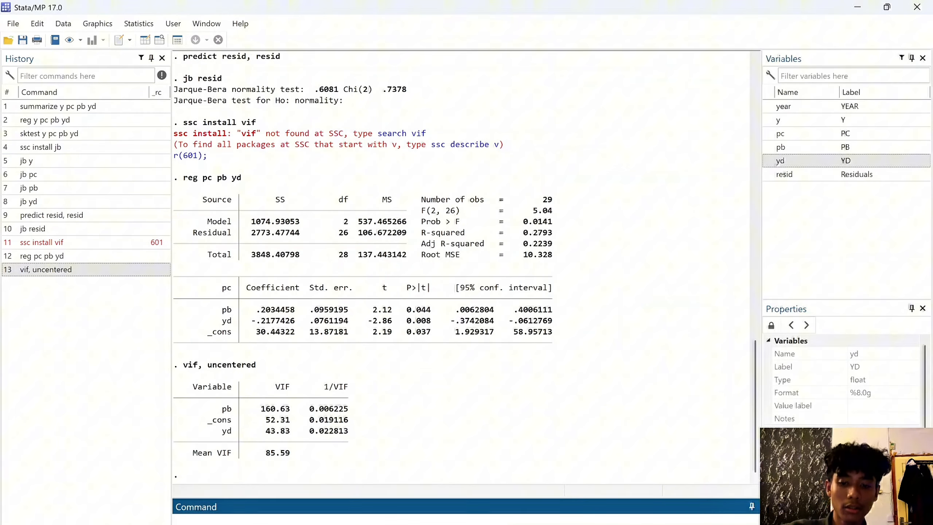
pyautogui.write('orthog')
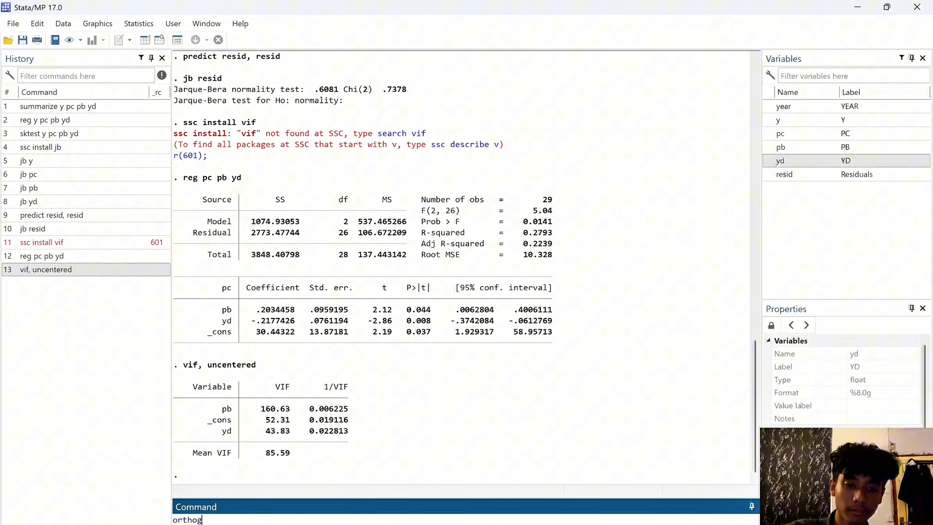
pyautogui.hotkey('alt', 'Tab')
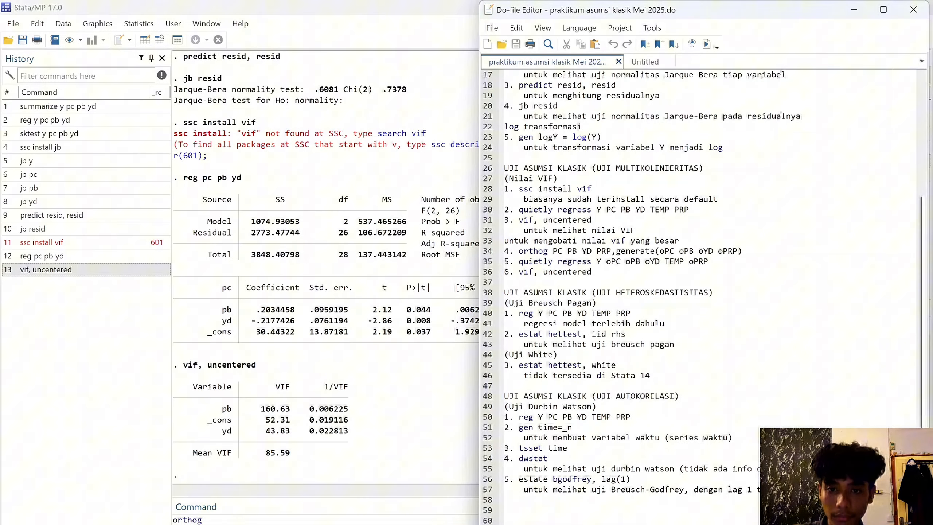
pyautogui.hotkey('alt', 'Tab')
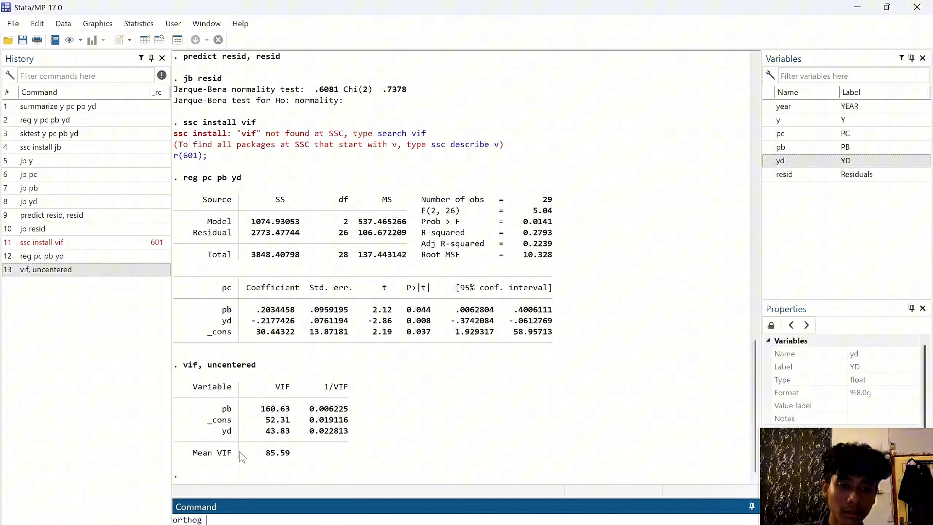
pyautogui.scroll(3, 262, 362)
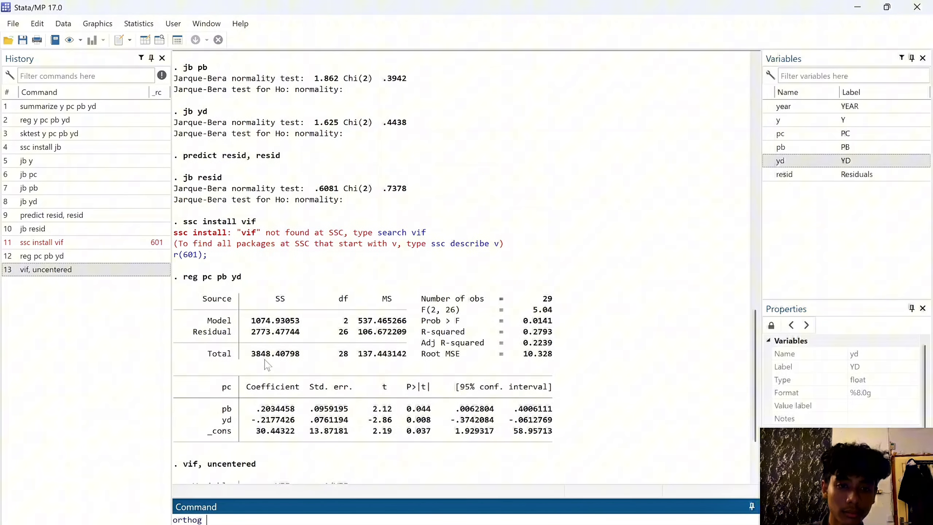
pyautogui.scroll(-3, 269, 364)
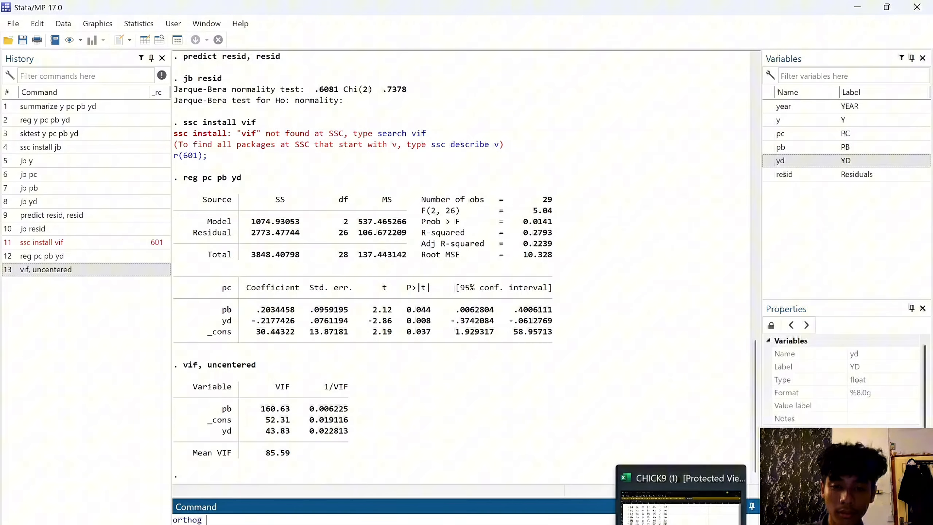
pyautogui.moveTo(653, 520)
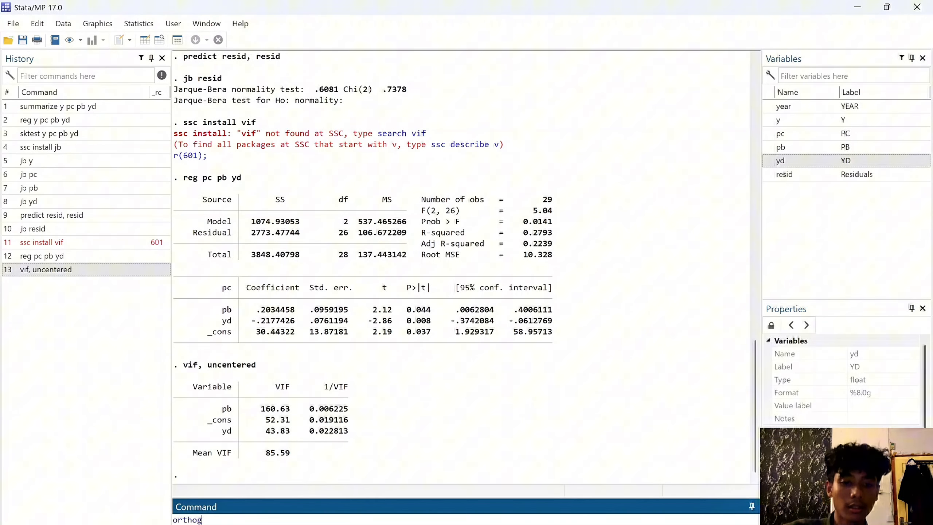
pyautogui.press('BackSpace')
pyautogui.press('BackSpace')
pyautogui.press('BackSpace')
pyautogui.press('BackSpace')
pyautogui.press('BackSpace')
# Step: Regress y on pc, pb and yd with the command reg y pc pb yd
pyautogui.write('eg')
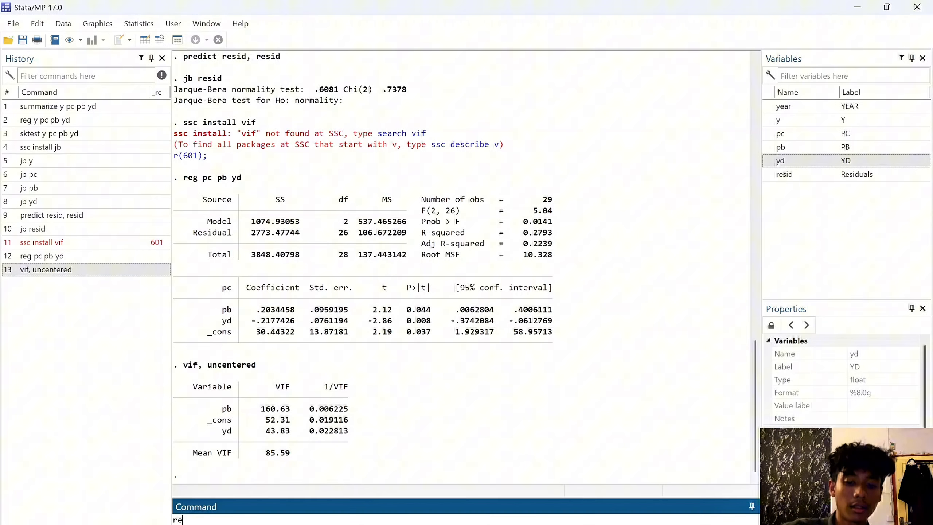
pyautogui.doubleClick(769, 120)
pyautogui.click(769, 133)
pyautogui.doubleClick(769, 134)
pyautogui.doubleClick(768, 147)
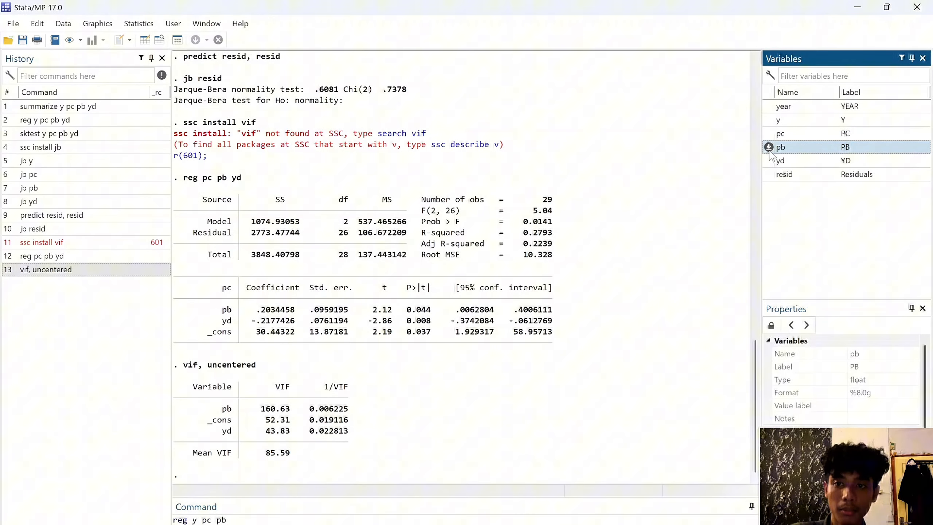
pyautogui.doubleClick(769, 160)
pyautogui.press('Return')
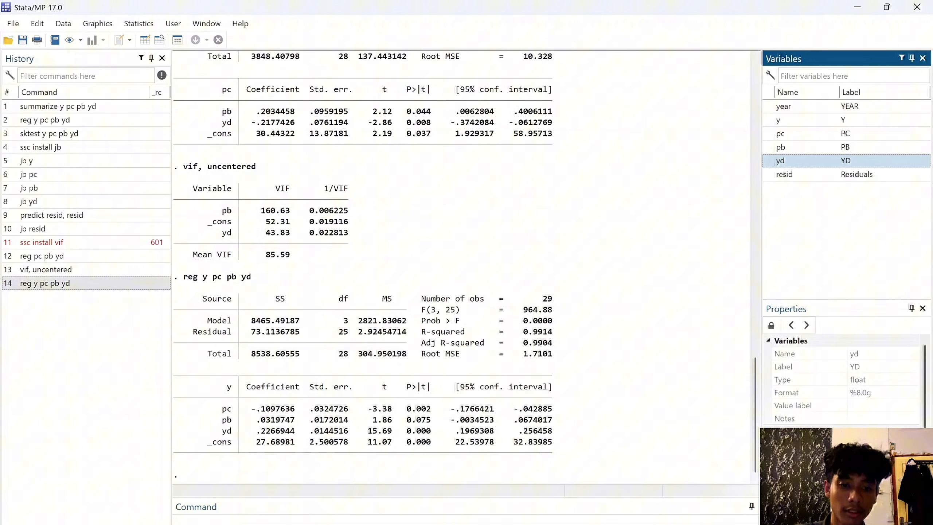
# Step: Compute the VIF values of the y regression with the command vif, uncentered
pyautogui.click(309, 519)
pyautogui.write('vif')
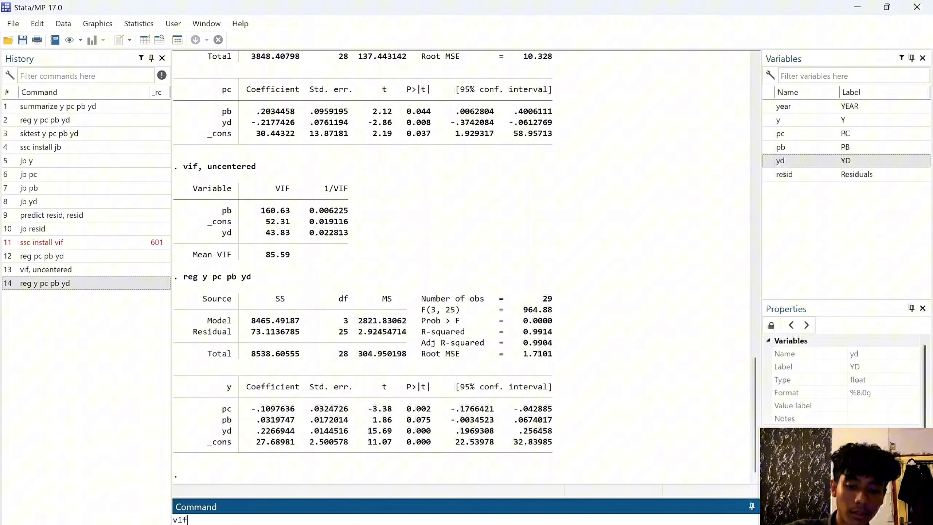
pyautogui.write(', un')
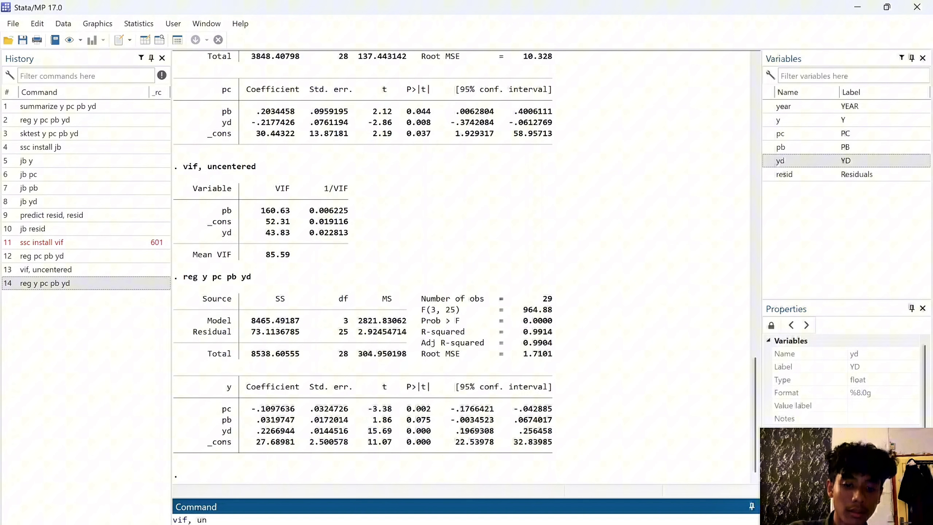
pyautogui.write('centered')
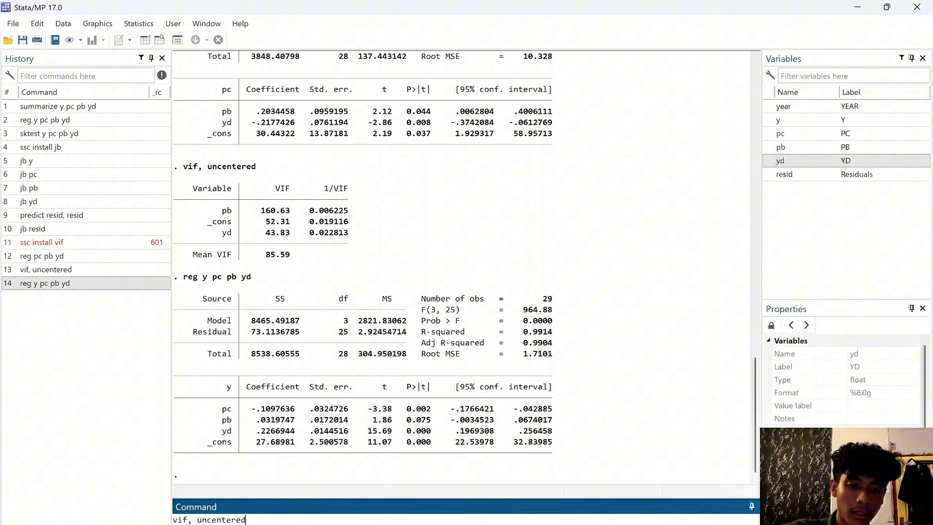
pyautogui.press('Return')
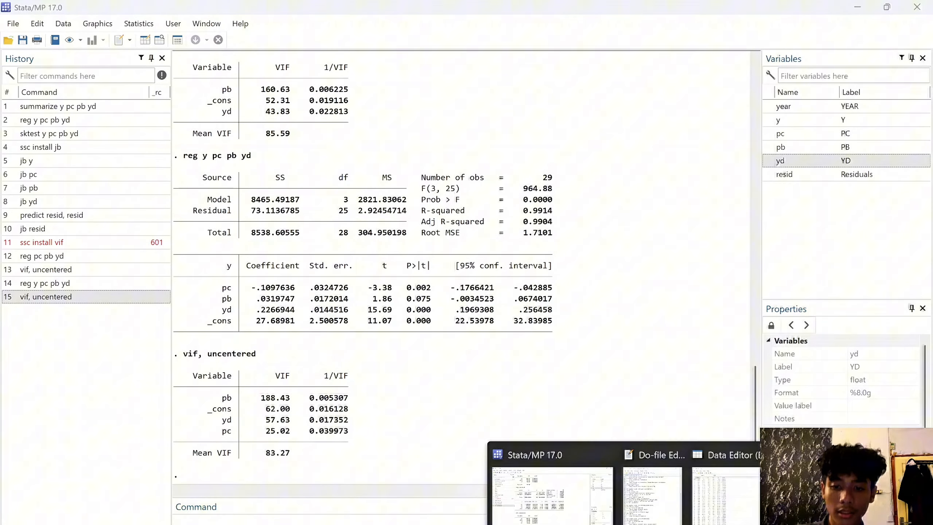
# Step: Look up the orthog command in the do-file and try to orthogonalize the regressors with orthog pb yd pc
pyautogui.click(654, 496)
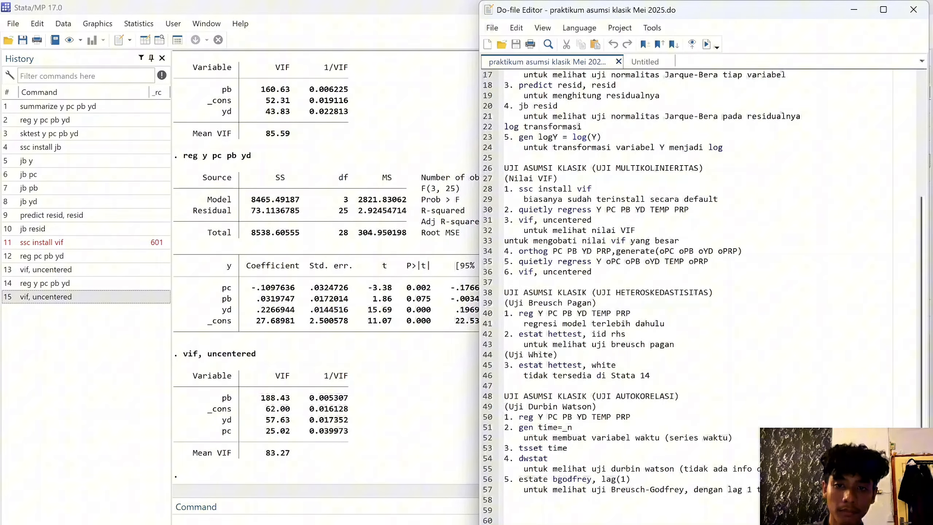
pyautogui.click(375, 521)
pyautogui.write('orthog')
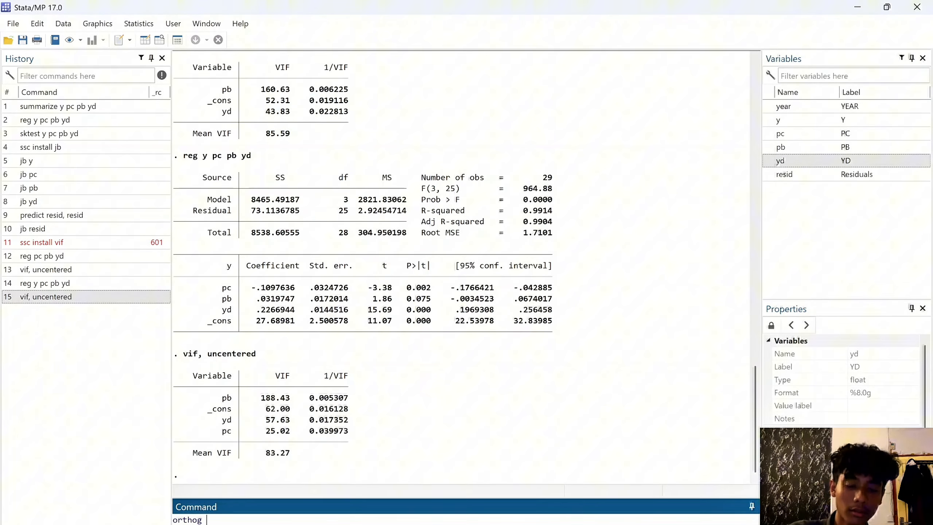
pyautogui.click(654, 523)
pyautogui.click(654, 502)
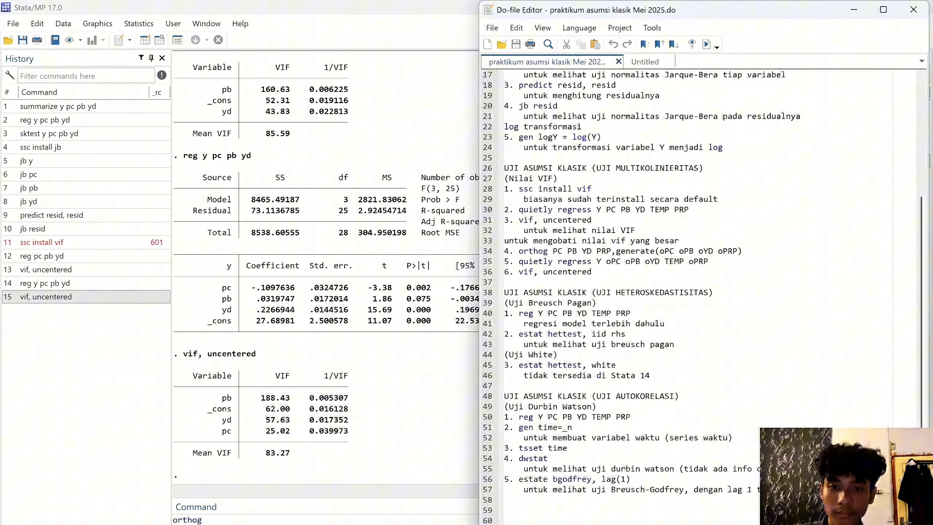
pyautogui.moveTo(654, 523)
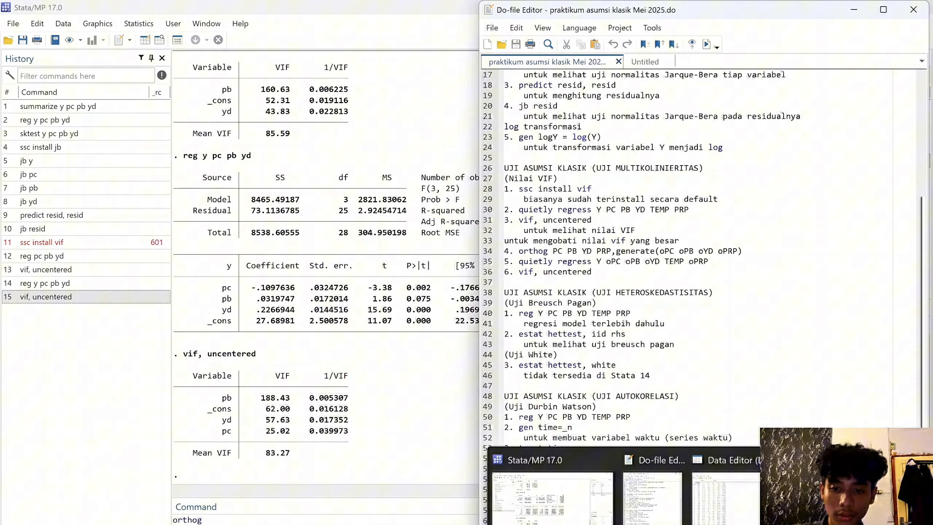
pyautogui.click(548, 493)
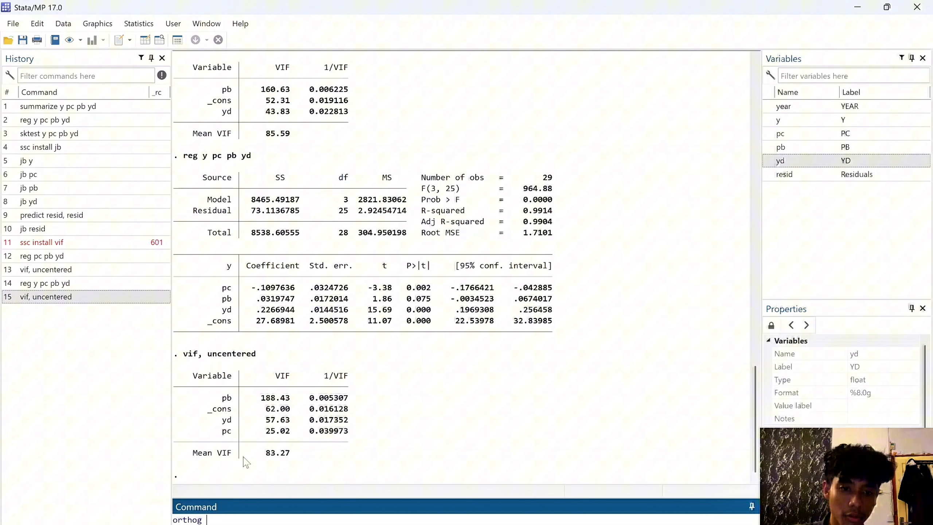
pyautogui.write('pb')
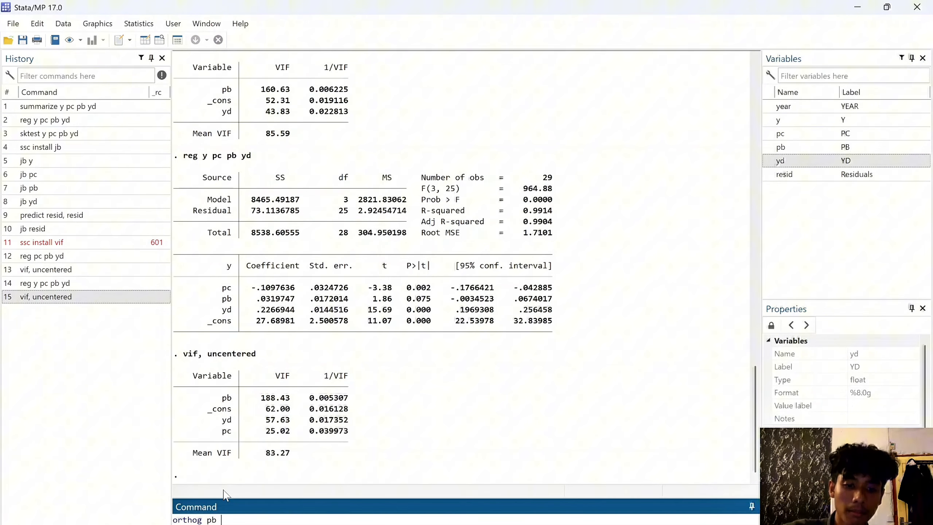
pyautogui.write(' yd')
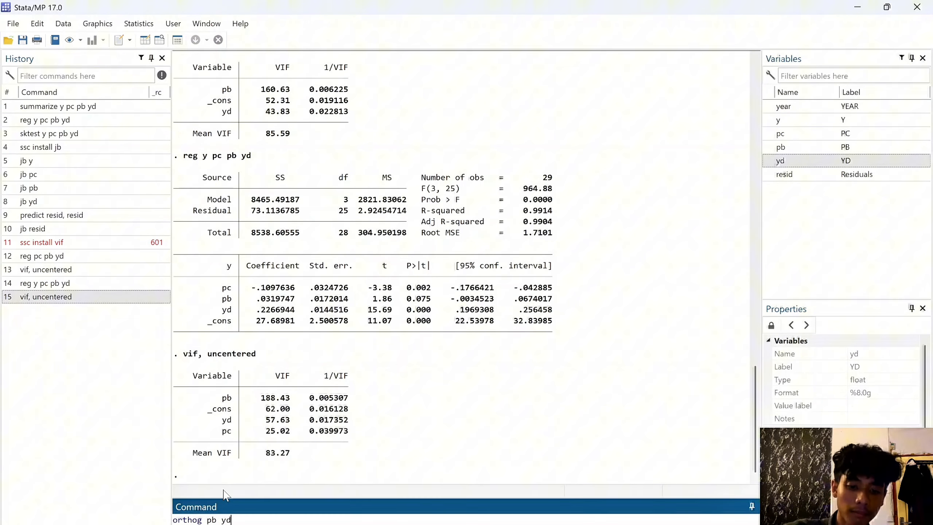
pyautogui.write(' pc')
pyautogui.press('Return')
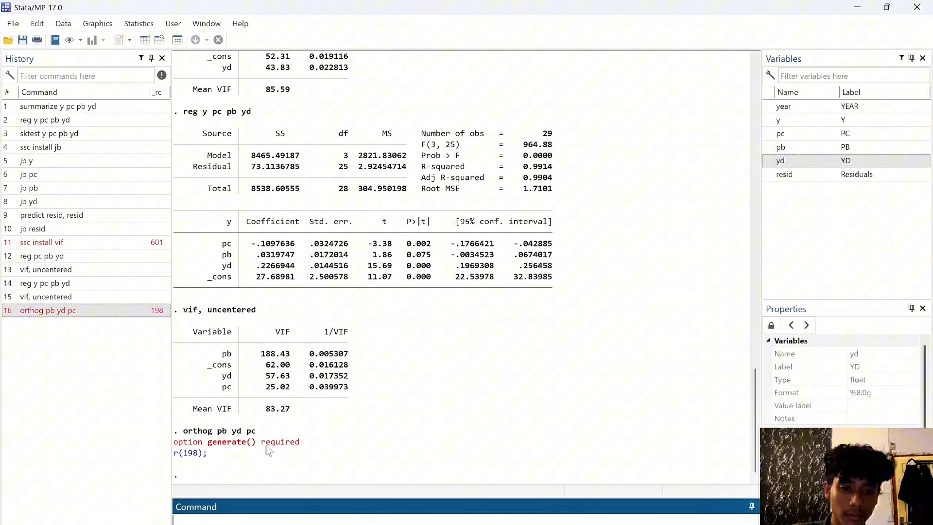
# Step: Look up the orthog syntax in the do-file and begin the command with orthog pb yd pc, including the trailing comma
pyautogui.moveTo(654, 523)
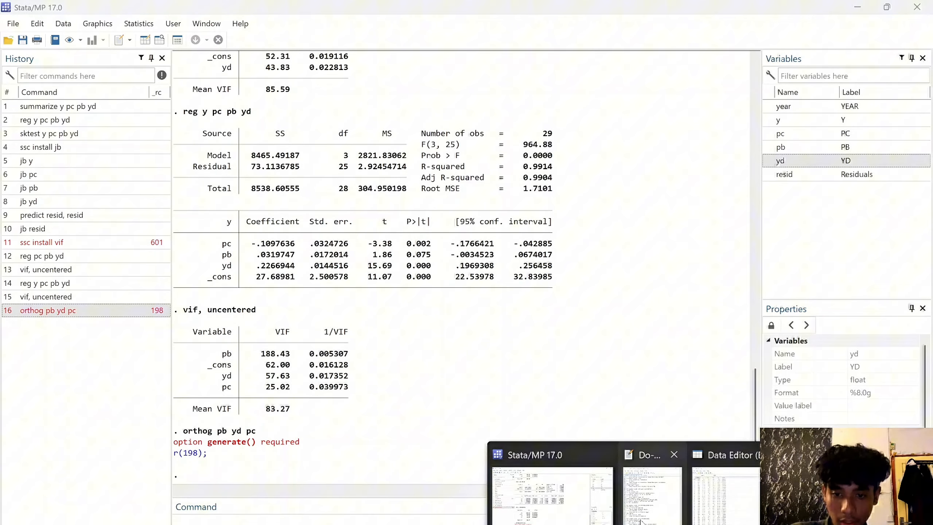
pyautogui.click(653, 490)
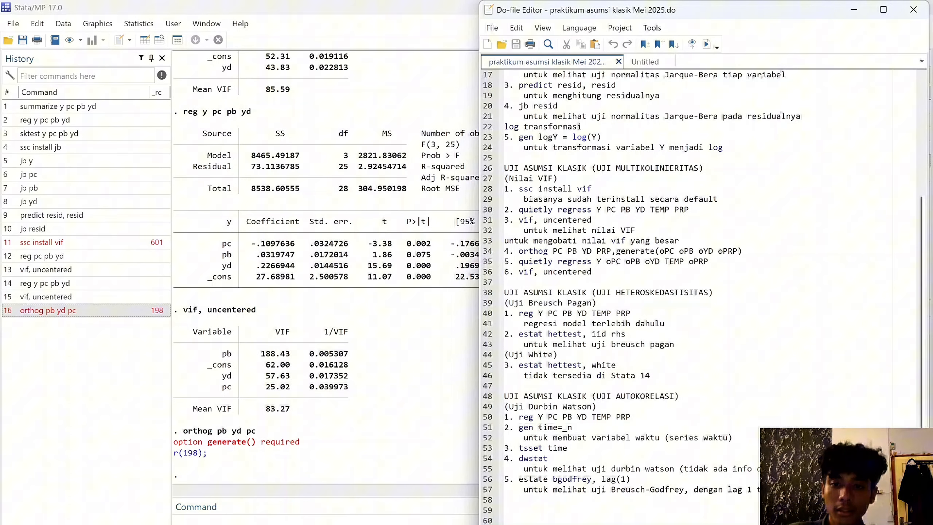
pyautogui.click(287, 519)
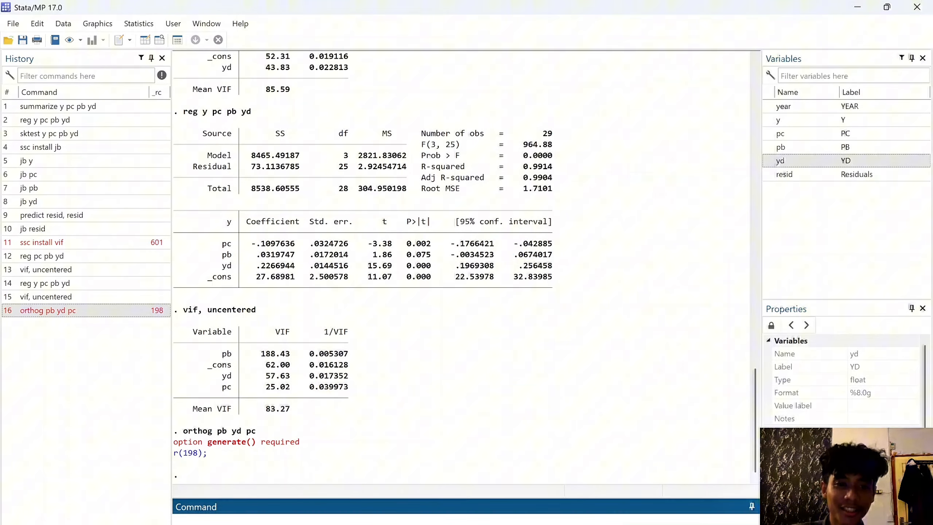
pyautogui.write('ortg')
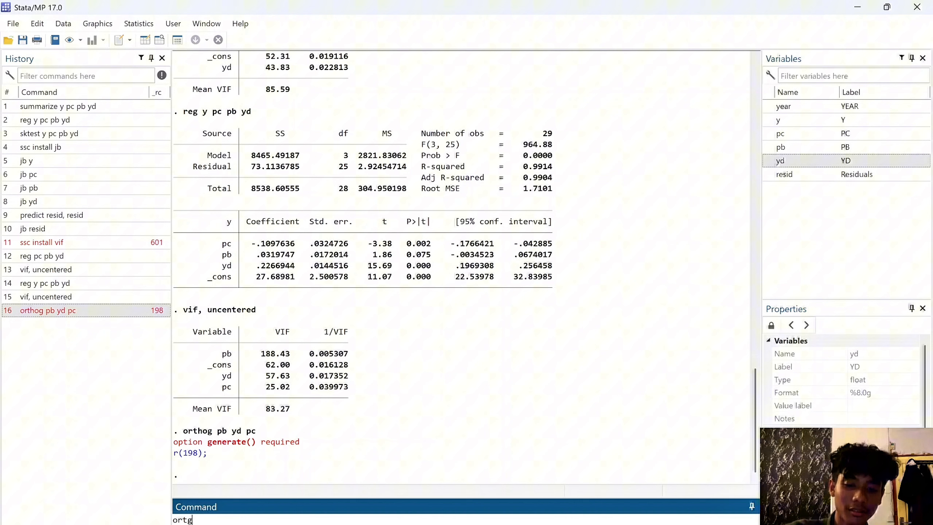
pyautogui.press('BackSpace')
pyautogui.write('hog')
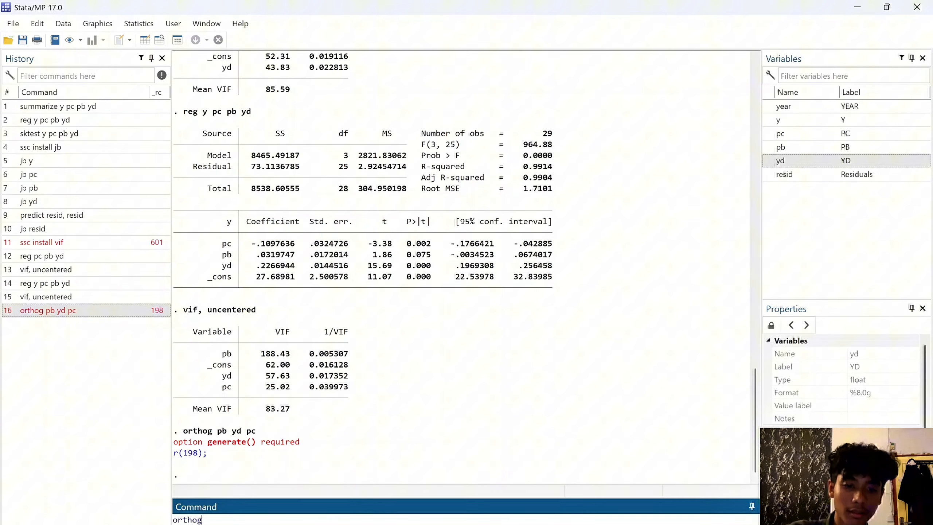
pyautogui.write(' pb')
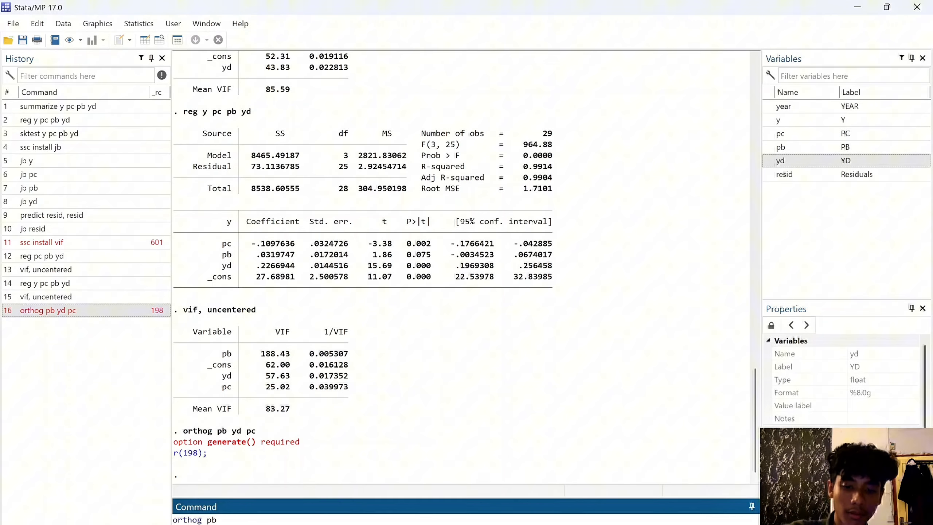
pyautogui.write('yd ')
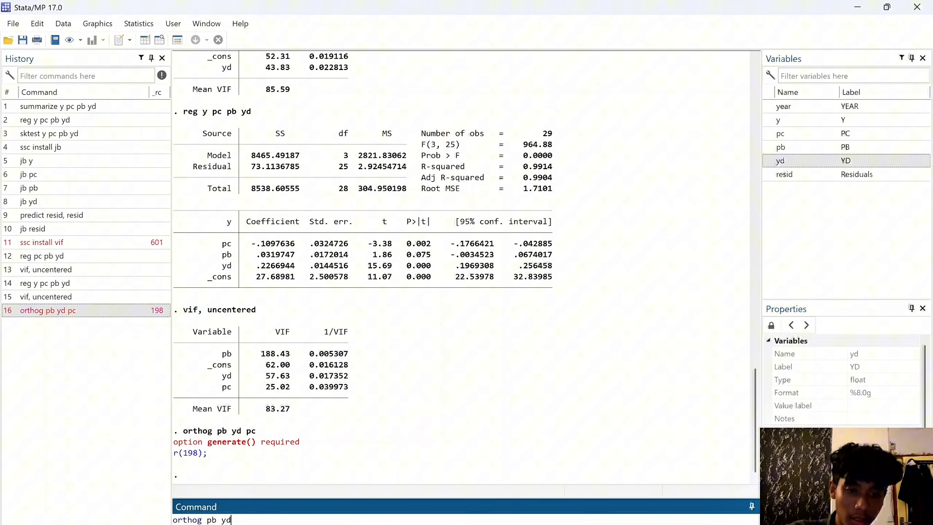
pyautogui.write('pc,')
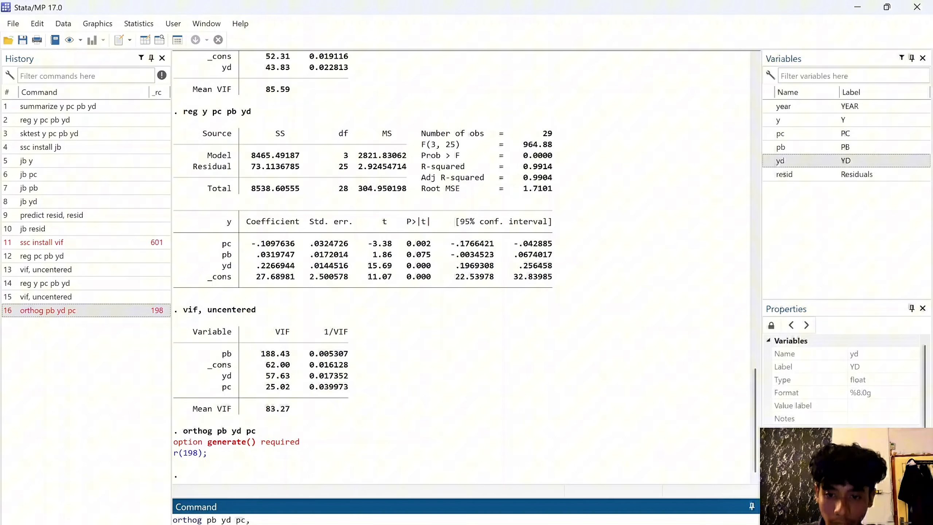
# Step: Add the generate() option to the orthog command, following the syntax in the do-file
pyautogui.moveTo(649, 524)
pyautogui.click(653, 490)
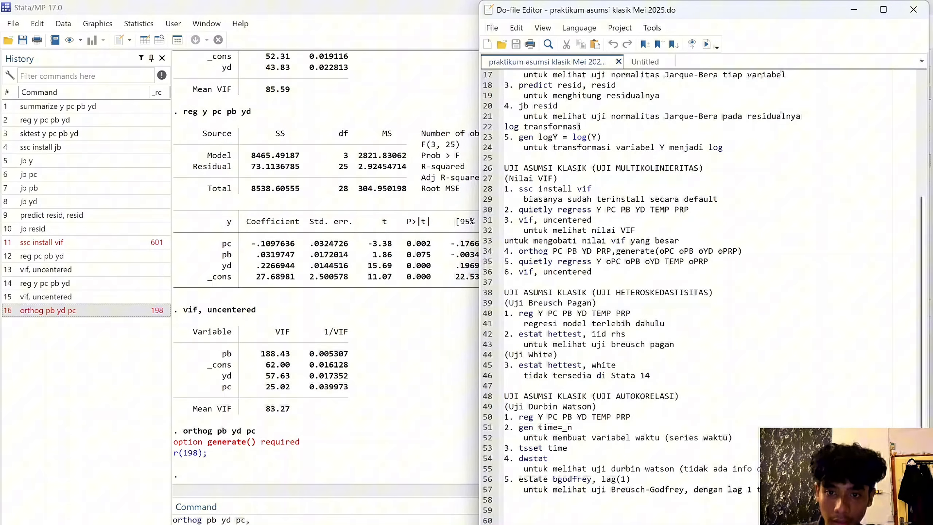
pyautogui.click(327, 517)
pyautogui.write('g')
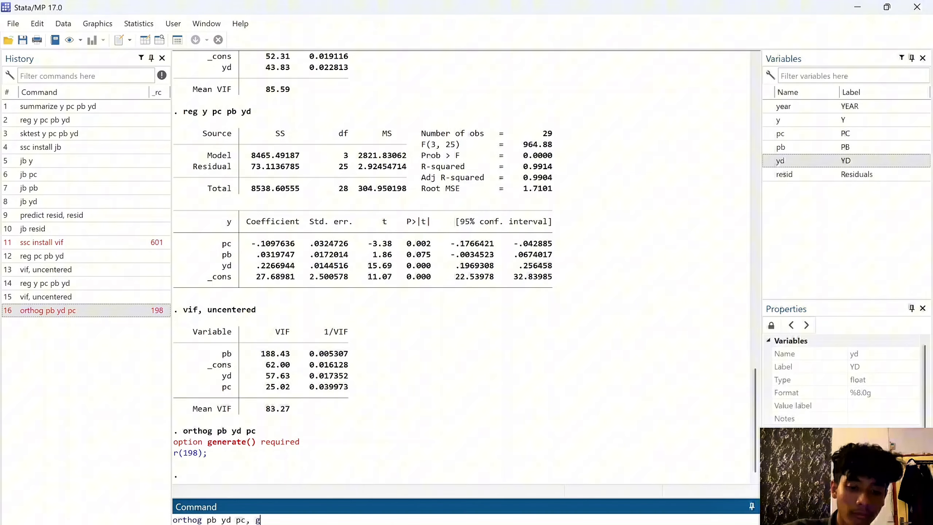
pyautogui.write('enerate')
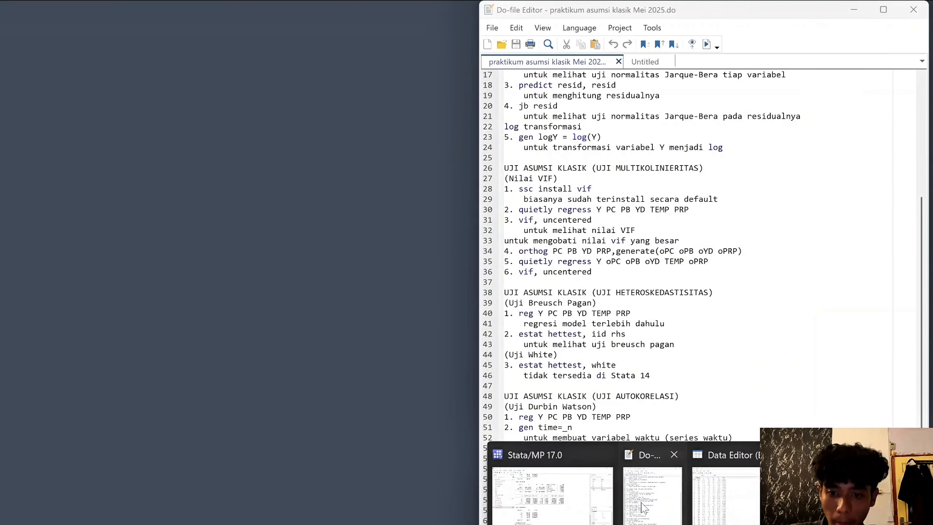
pyautogui.click(643, 507)
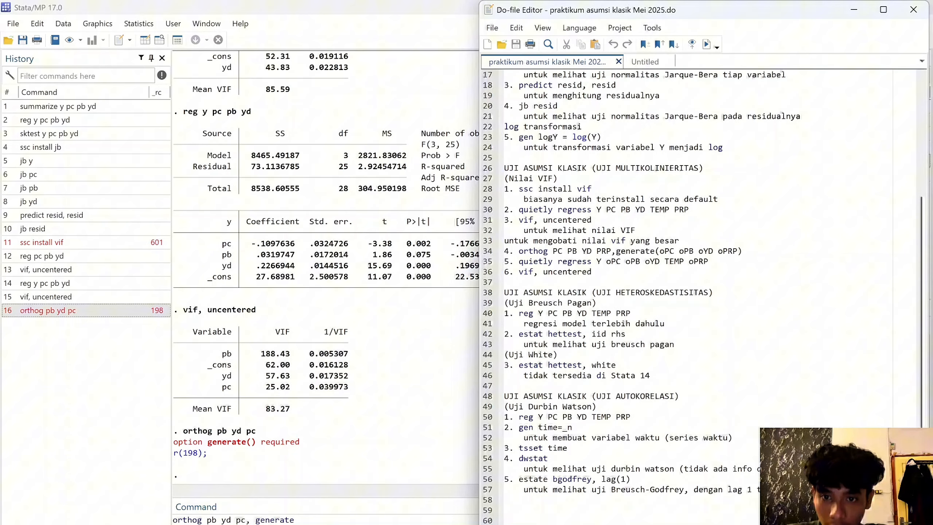
pyautogui.click(329, 520)
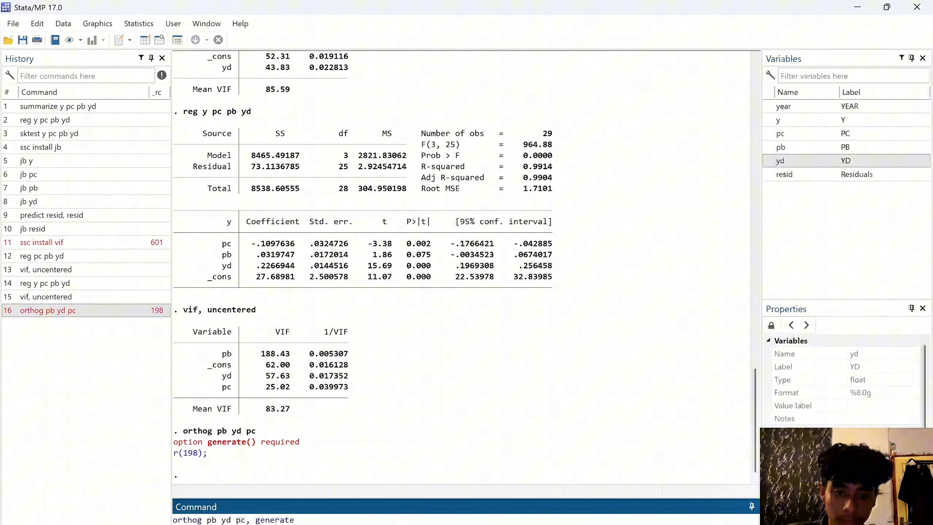
pyautogui.write('(')
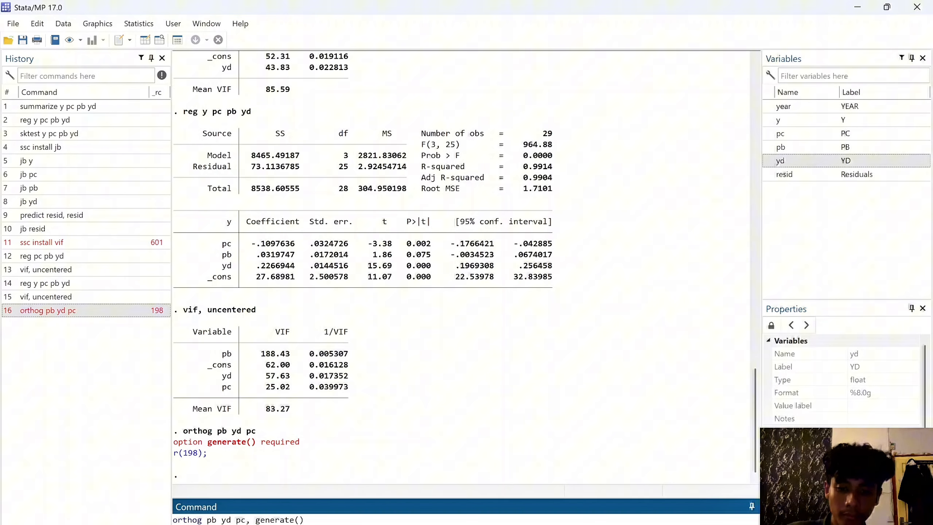
# Step: Name the orthogonalized variables opb, oyd and opc in generate(), check against the do-file, and run the orthog command
pyautogui.write('o')
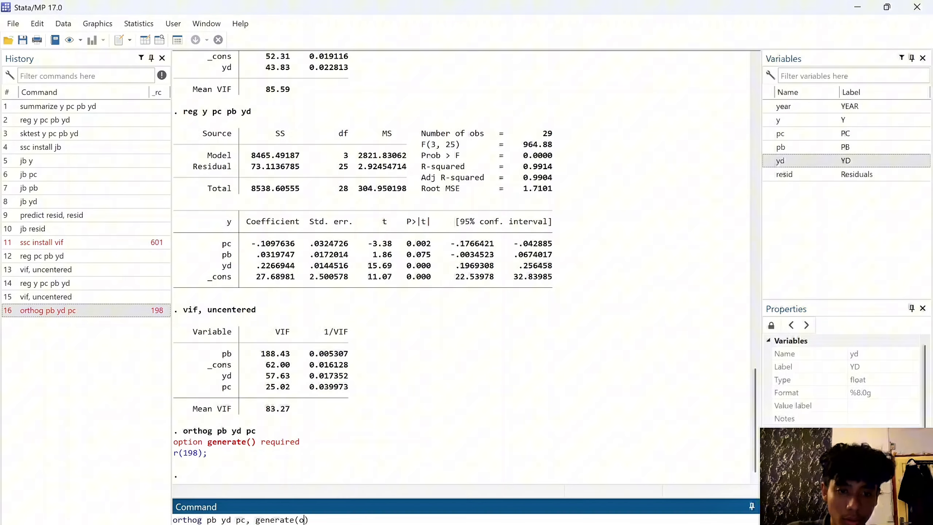
pyautogui.write('pb ')
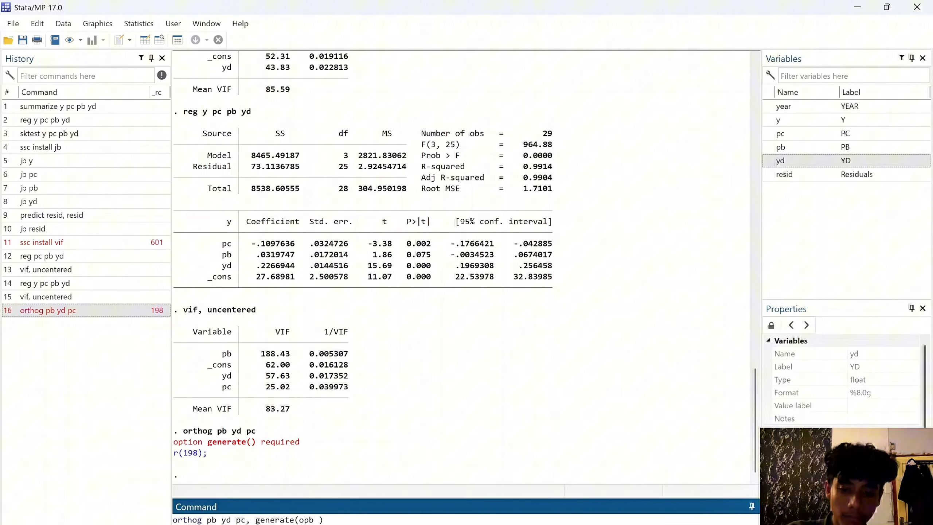
pyautogui.write('oyd')
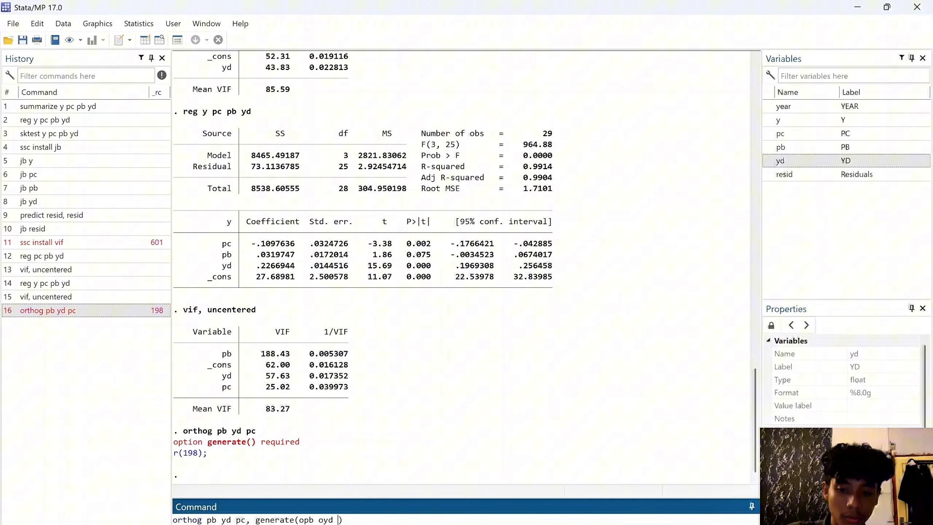
pyautogui.write(' opc')
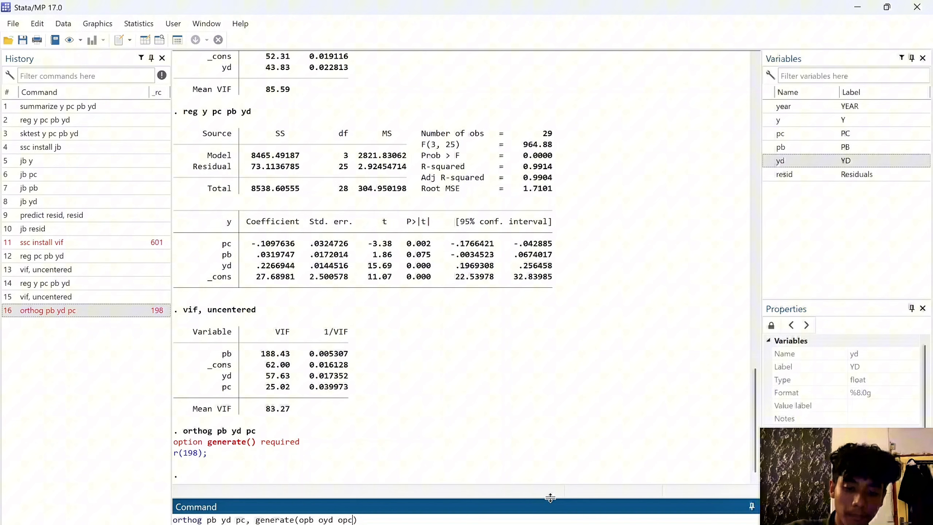
pyautogui.click(653, 524)
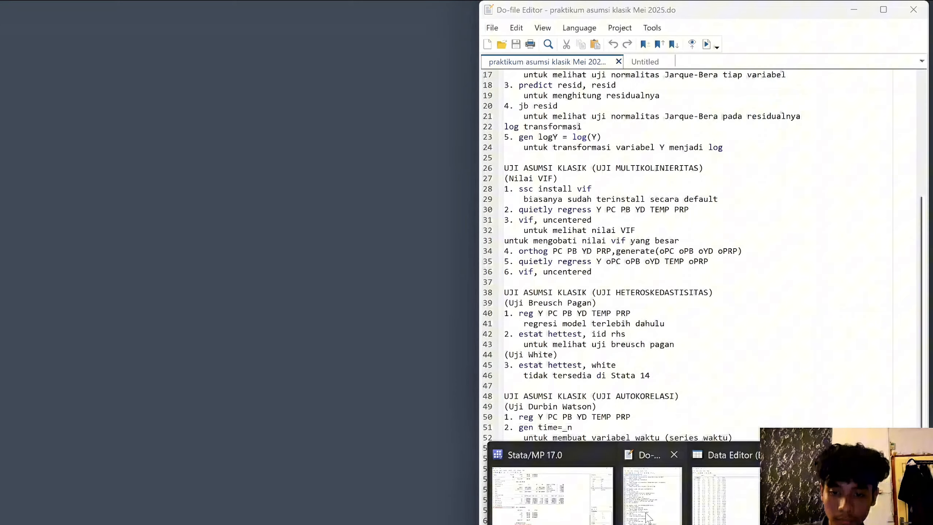
pyautogui.click(652, 491)
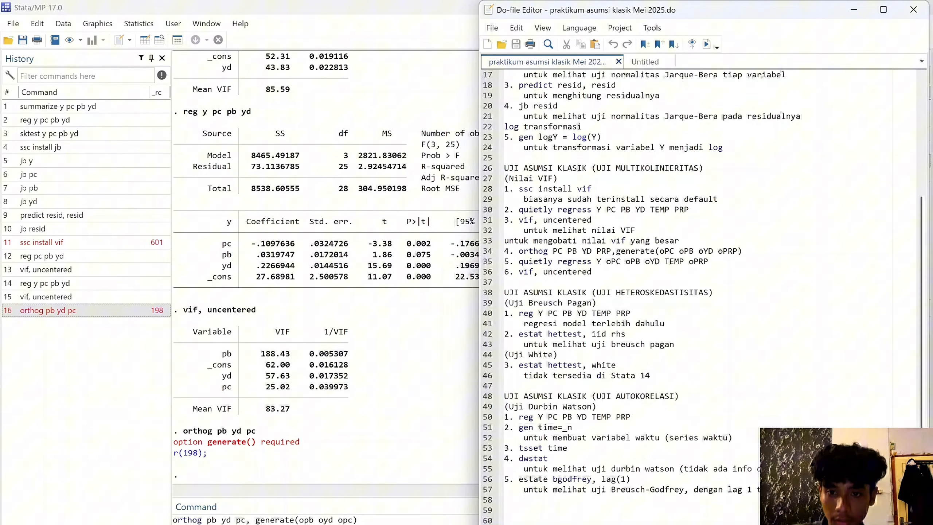
pyautogui.click(653, 524)
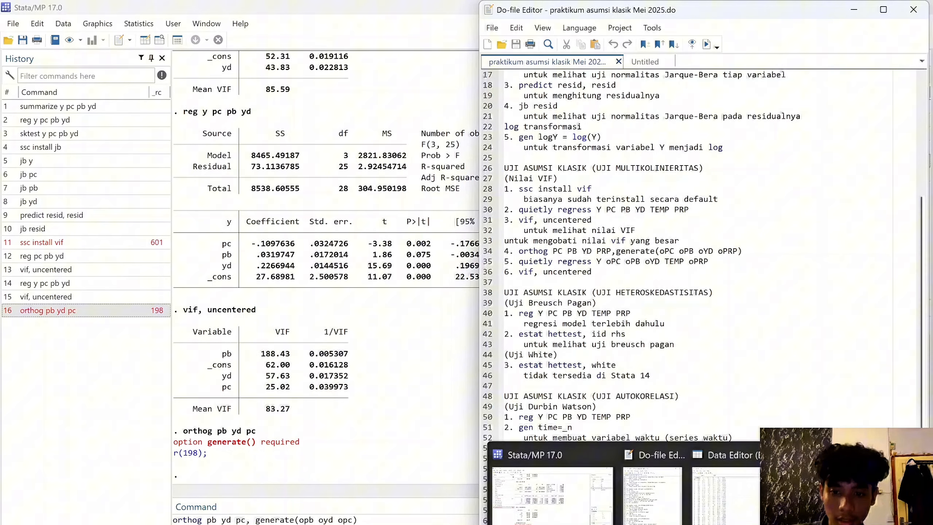
pyautogui.click(551, 491)
pyautogui.press('Return')
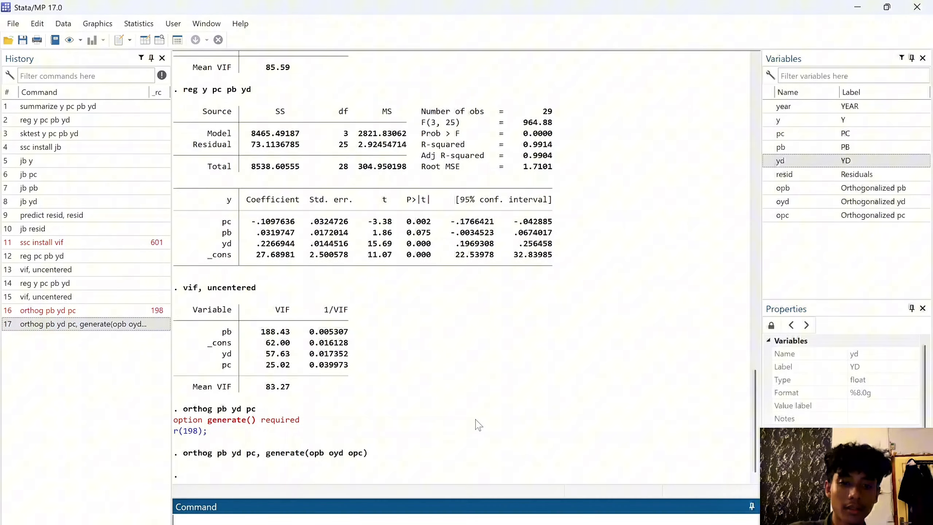
# Step: Check the regression line in the do-file and regress y on the orthogonalized variables with reg y opb opc
pyautogui.moveTo(653, 521)
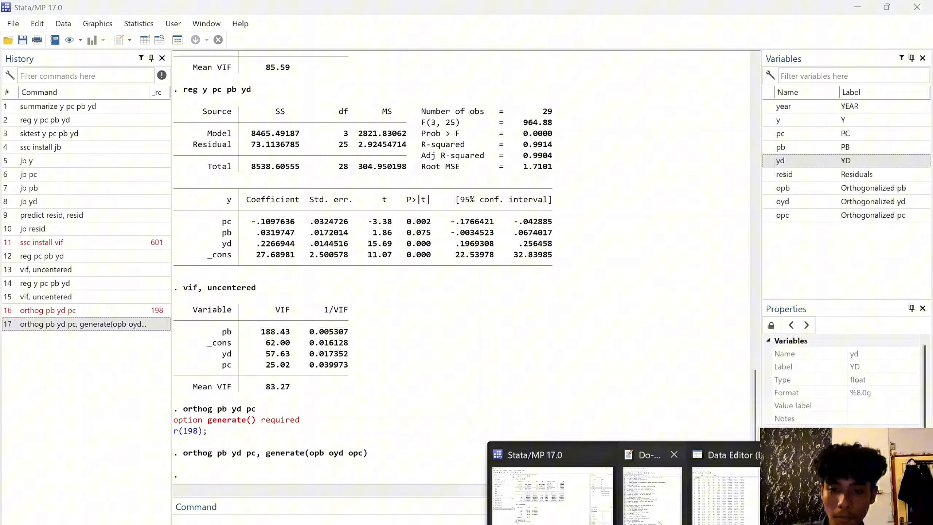
pyautogui.click(617, 494)
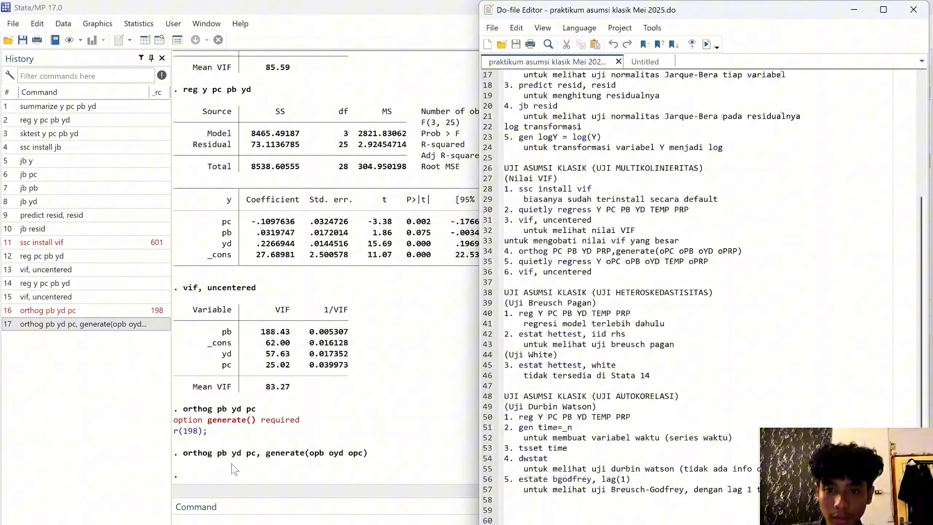
pyautogui.click(370, 503)
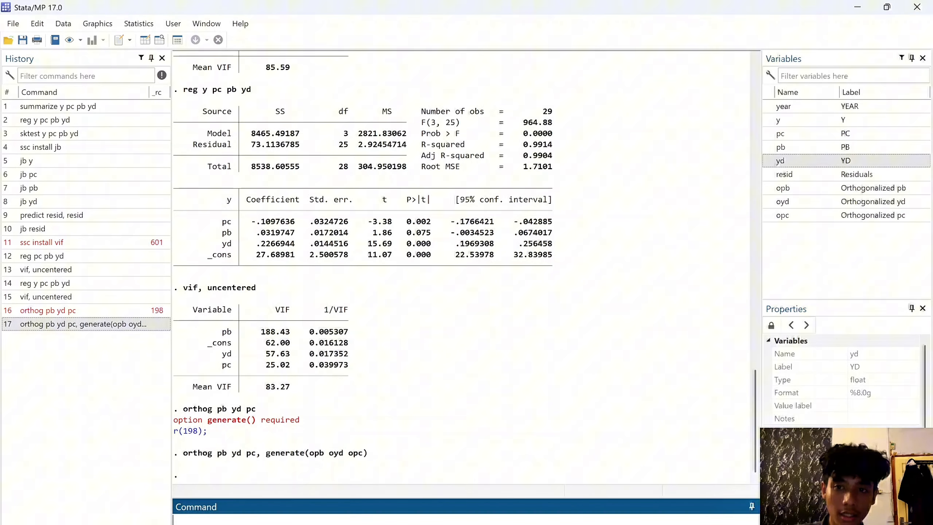
pyautogui.write('reg')
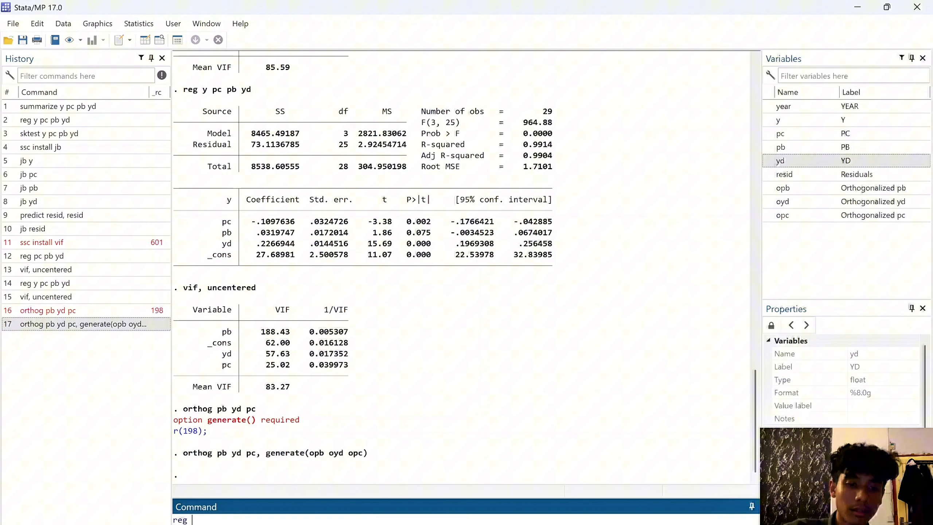
pyautogui.doubleClick(778, 121)
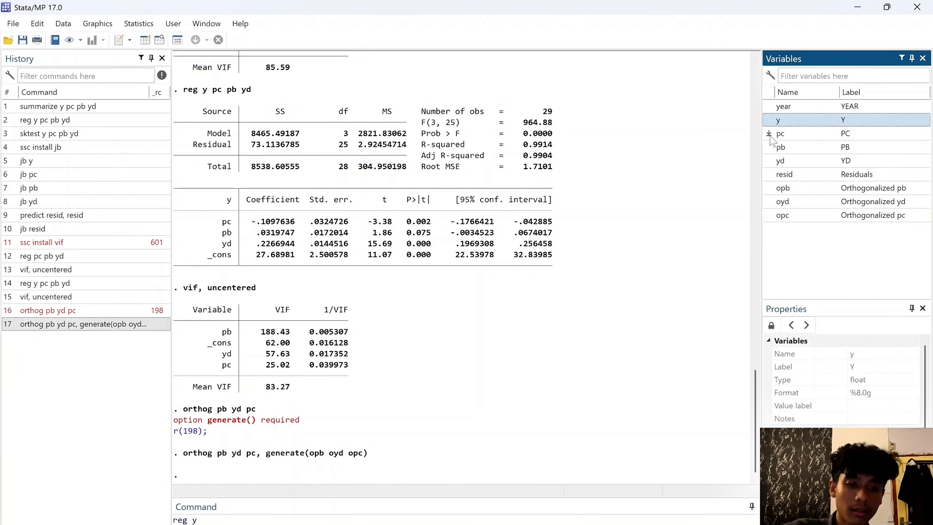
pyautogui.doubleClick(773, 188)
pyautogui.doubleClick(769, 215)
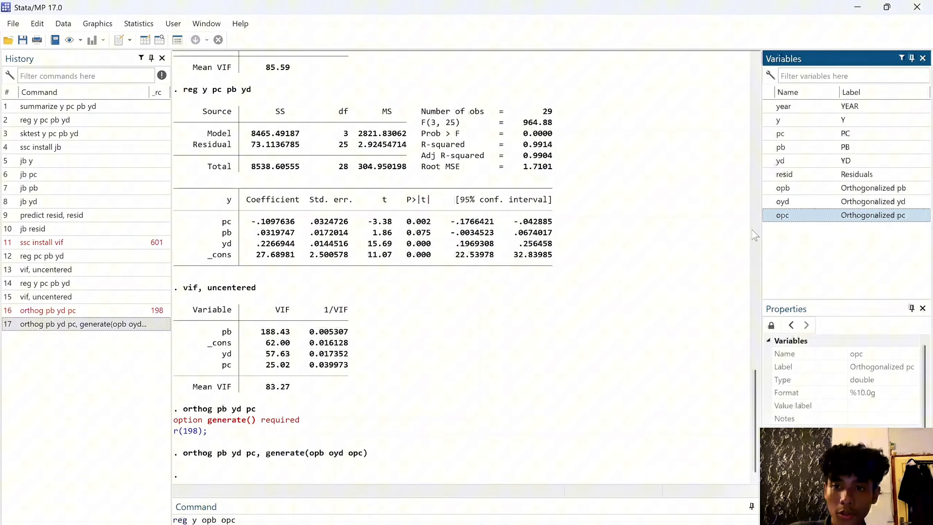
pyautogui.press('Return')
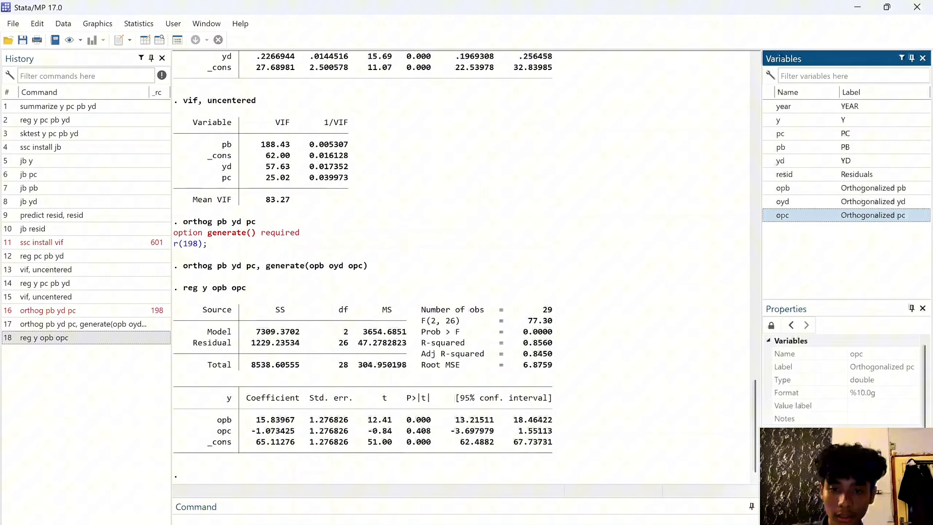
# Step: Check the do-file and compute the VIF values of the orthogonalized regression with vif, uncentered
pyautogui.moveTo(634, 524)
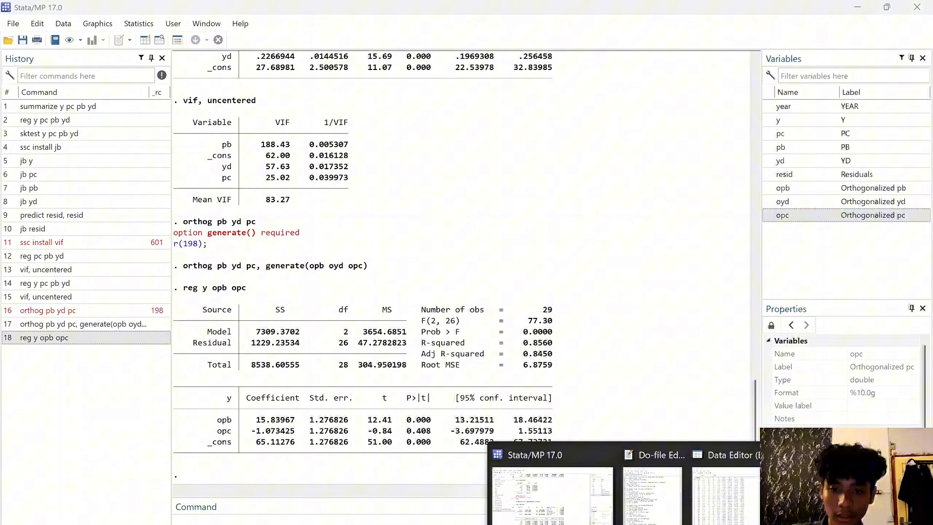
pyautogui.click(654, 492)
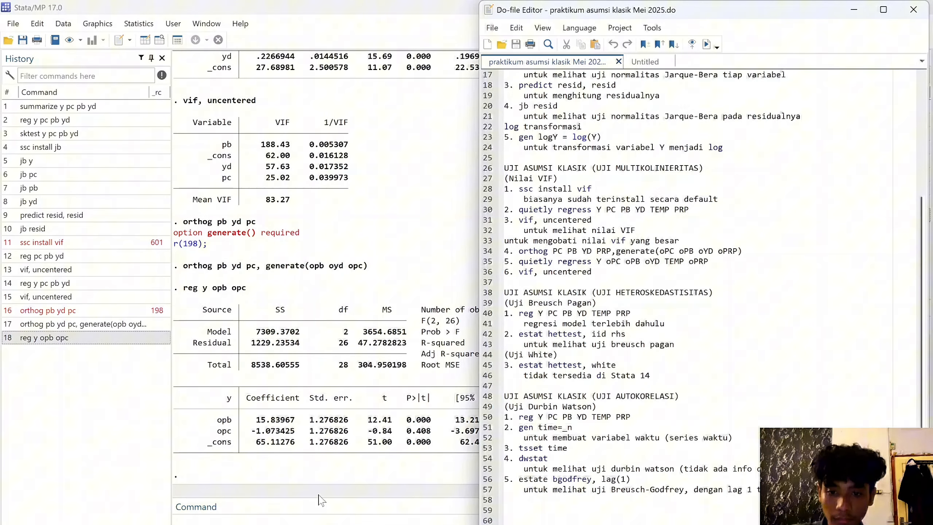
pyautogui.click(324, 520)
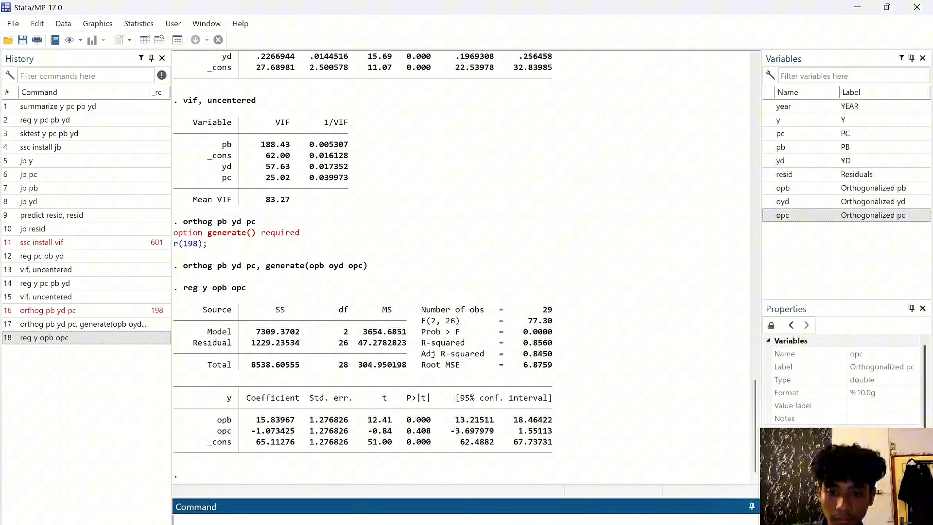
pyautogui.write('v')
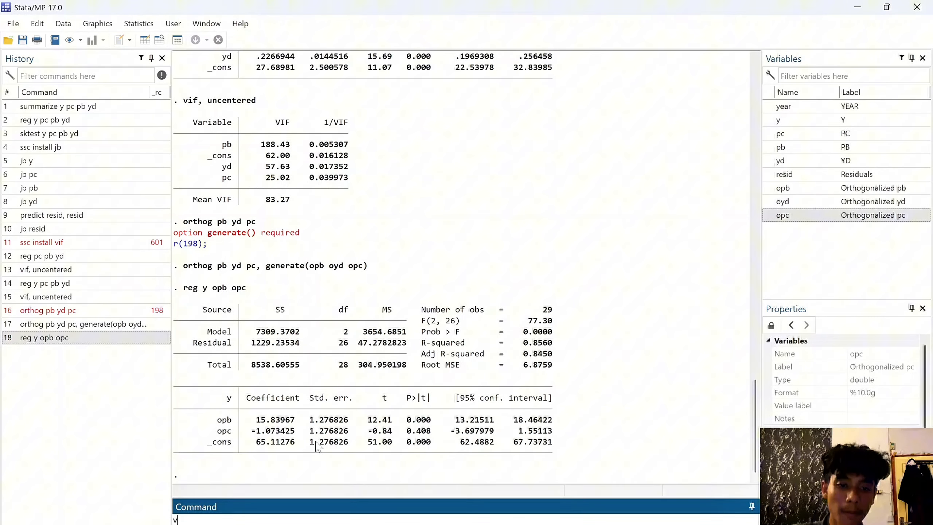
pyautogui.write('if, uncentered')
pyautogui.press('Return')
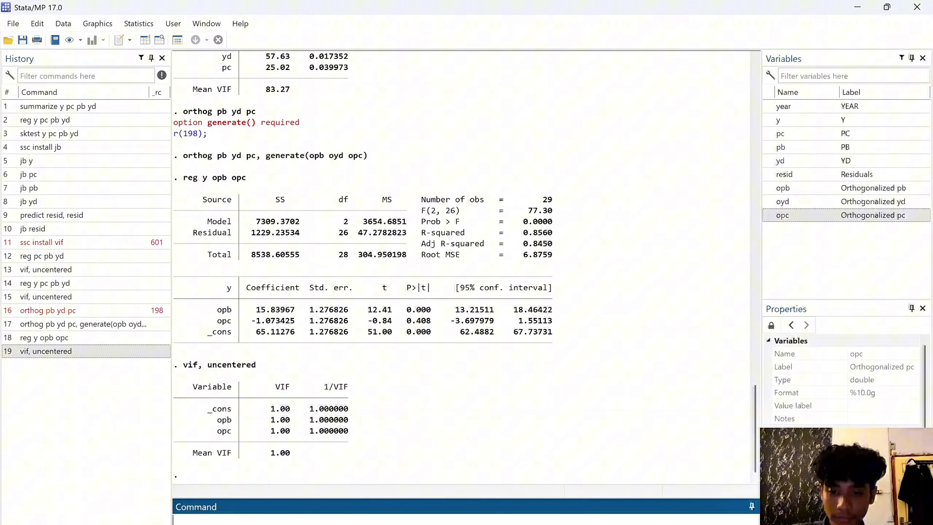
pyautogui.hotkey('alt', 'Tab')
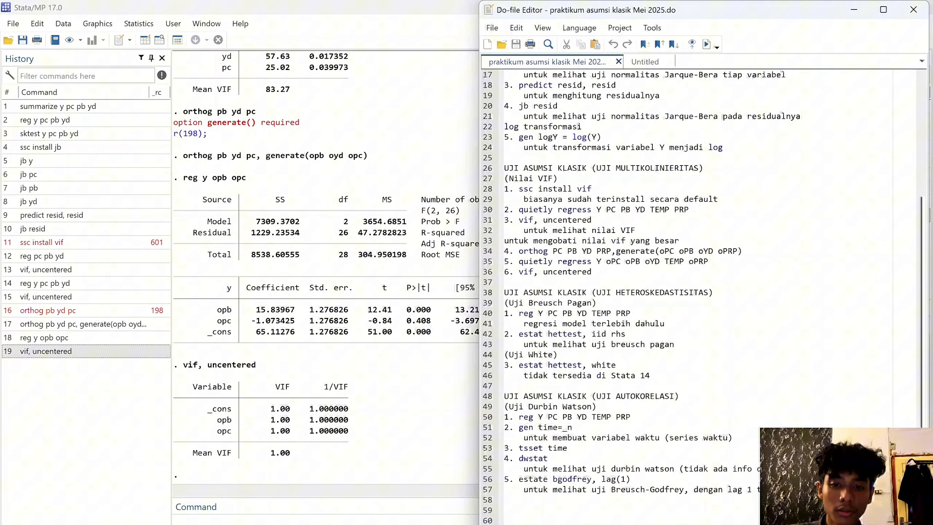
pyautogui.click(224, 516)
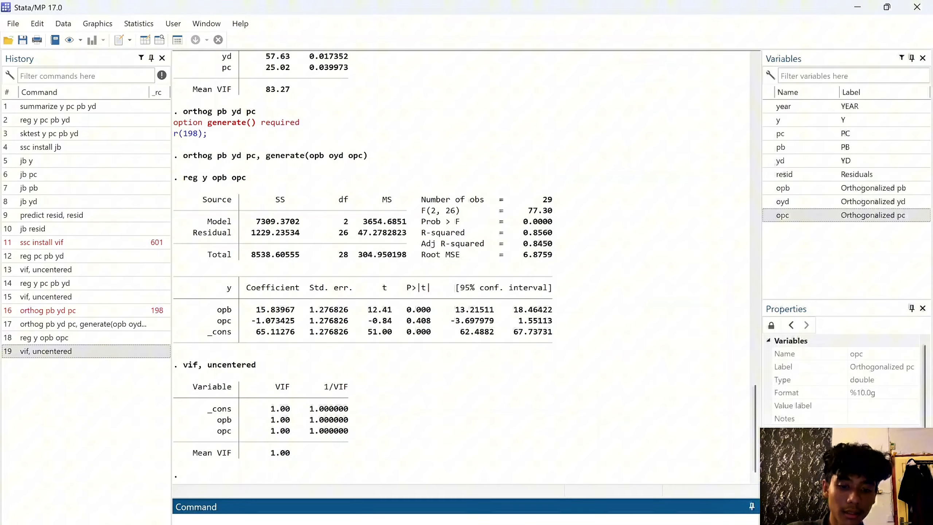
pyautogui.write('reg')
pyautogui.press('BackSpace')
pyautogui.press('BackSpace')
pyautogui.press('BackSpace')
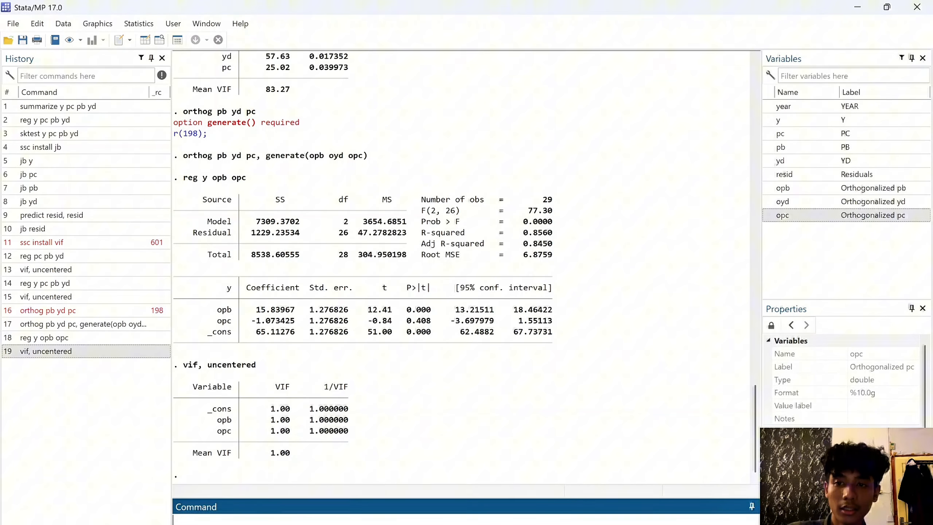
pyautogui.doubleClick(768, 120)
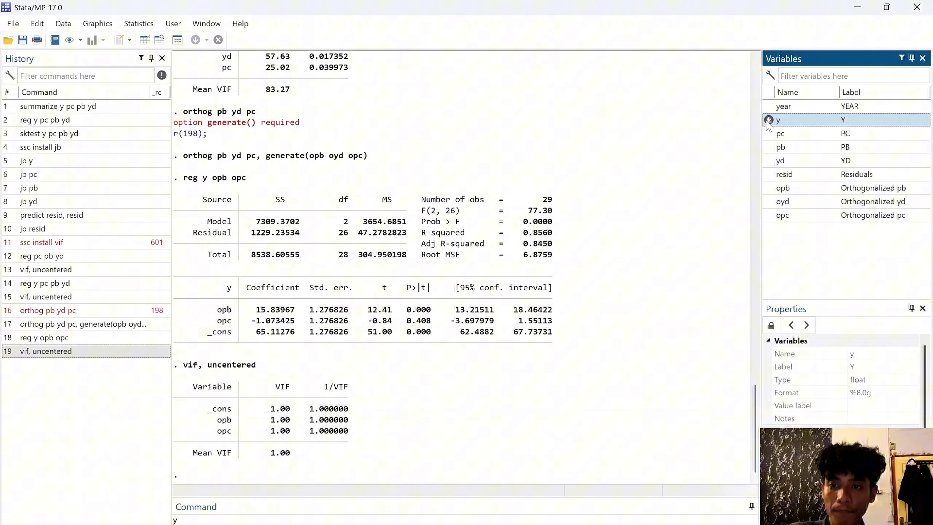
pyautogui.doubleClick(769, 134)
pyautogui.click(768, 147)
pyautogui.doubleClick(768, 147)
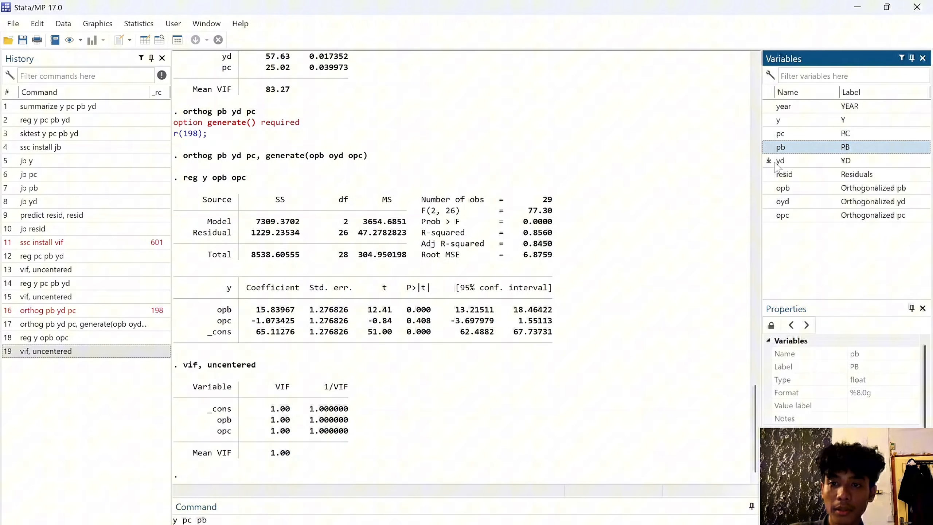
pyautogui.doubleClick(769, 160)
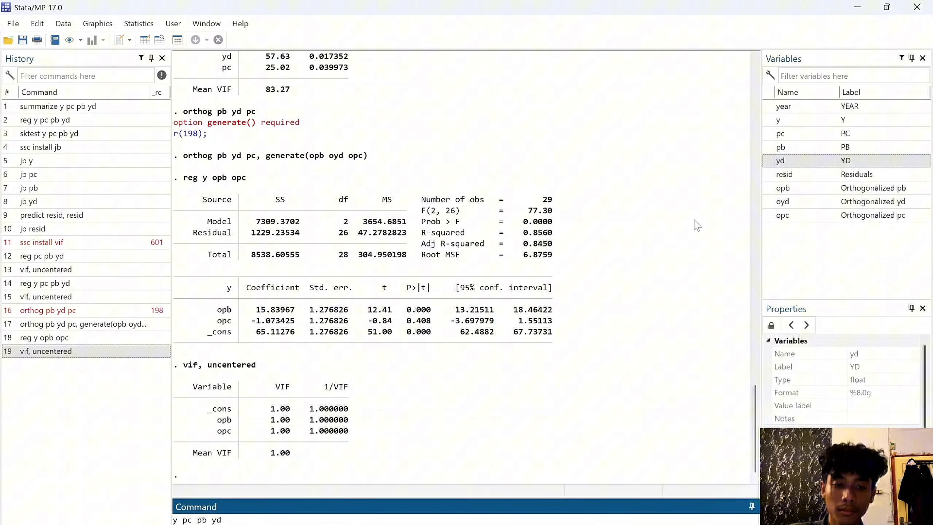
pyautogui.press('Escape')
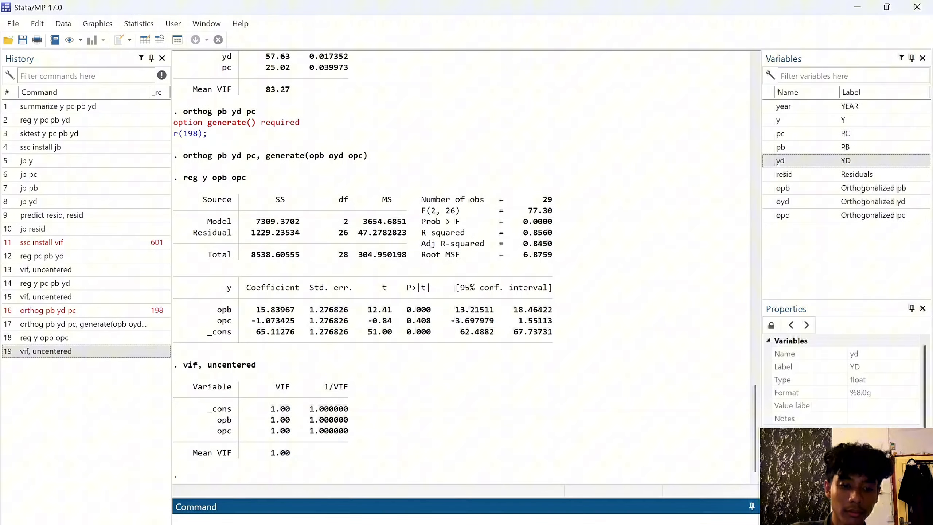
# Step: Regress y on the original variables pc, pb and yd with the command reg y pc pb yd
pyautogui.write('red ')
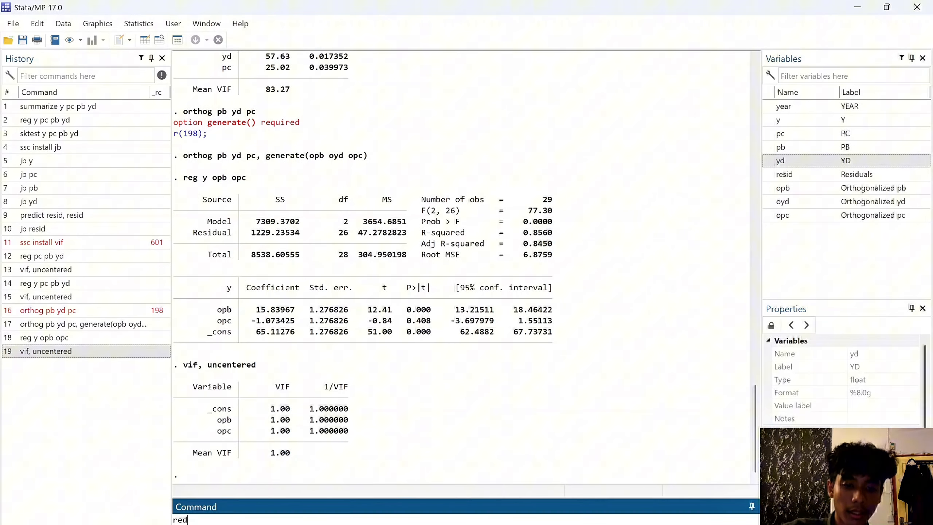
pyautogui.write('g')
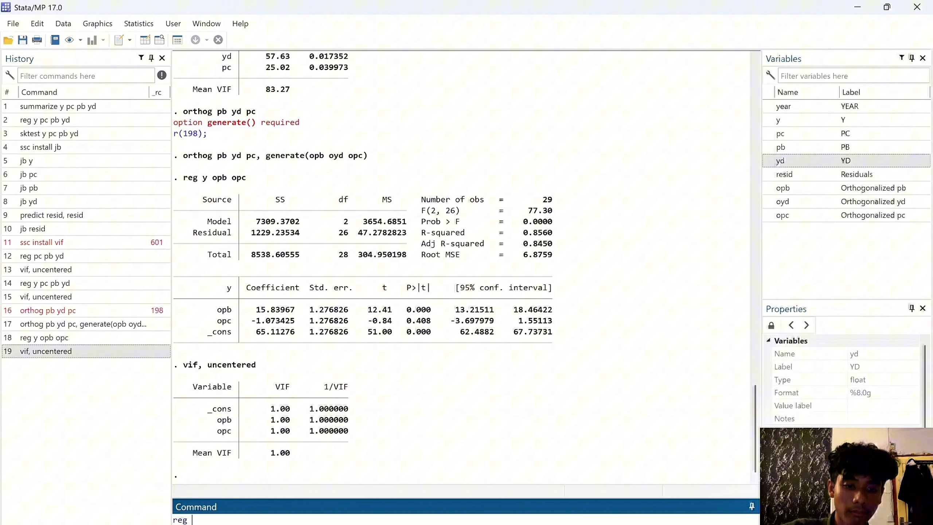
pyautogui.doubleClick(778, 120)
pyautogui.doubleClick(771, 135)
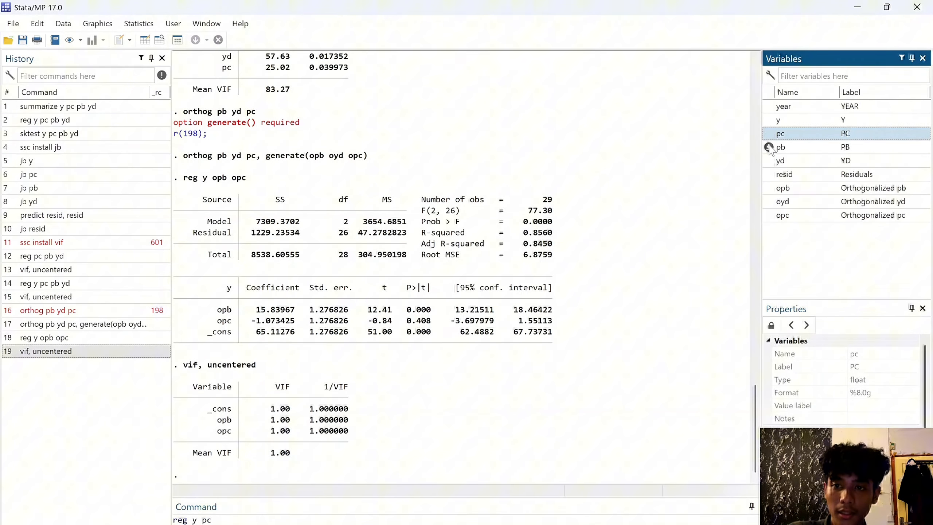
pyautogui.click(775, 147)
pyautogui.doubleClick(775, 160)
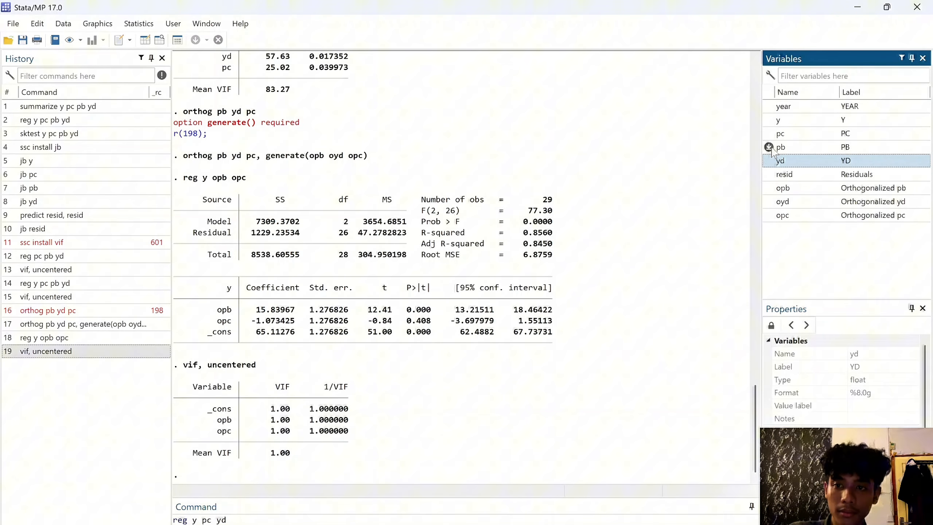
pyautogui.click(318, 507)
pyautogui.press('BackSpace')
pyautogui.press('BackSpace')
pyautogui.press('BackSpace')
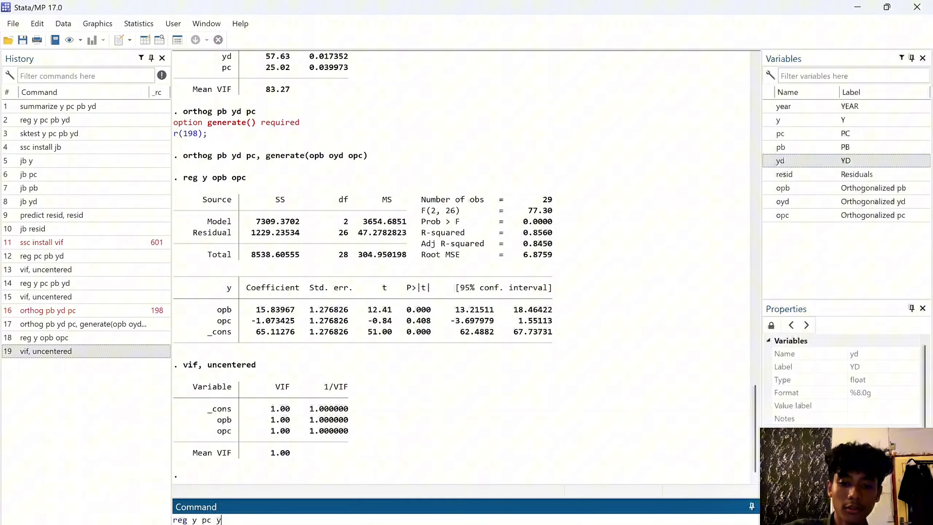
pyautogui.doubleClick(775, 146)
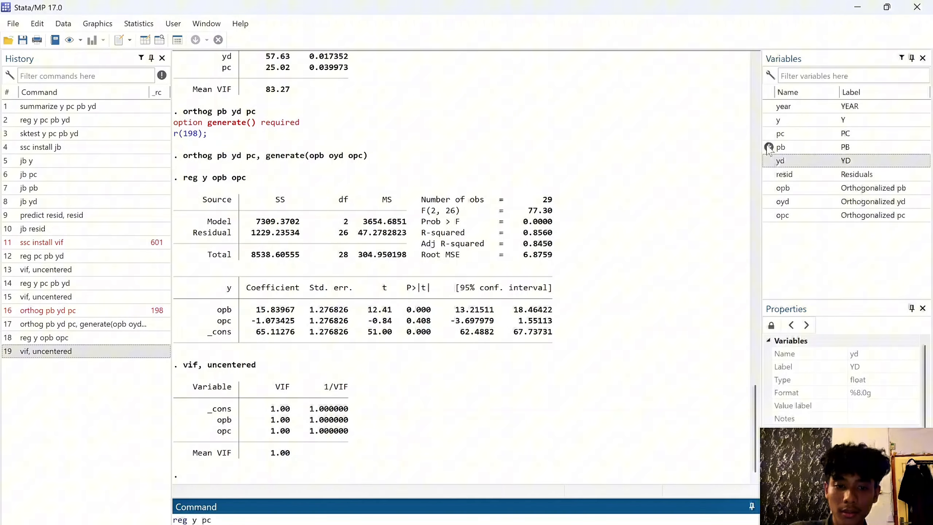
pyautogui.click(769, 161)
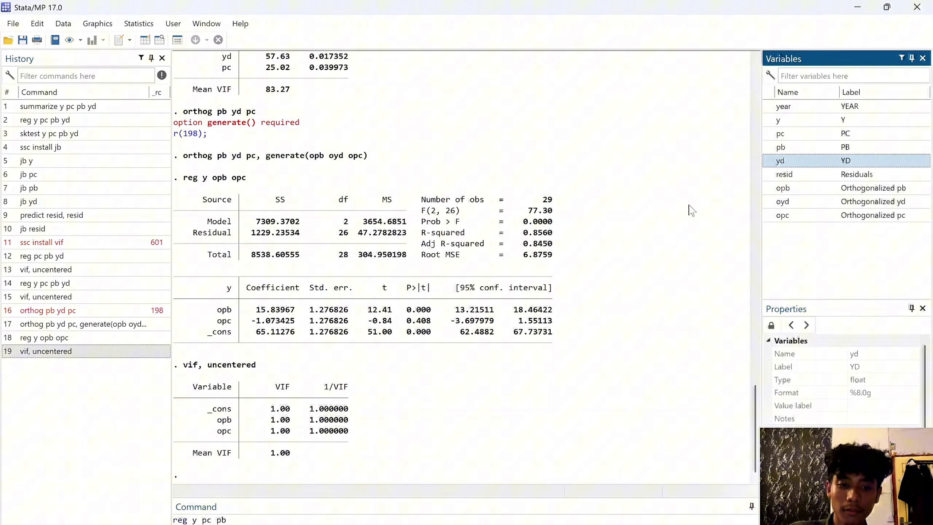
pyautogui.doubleClick(769, 161)
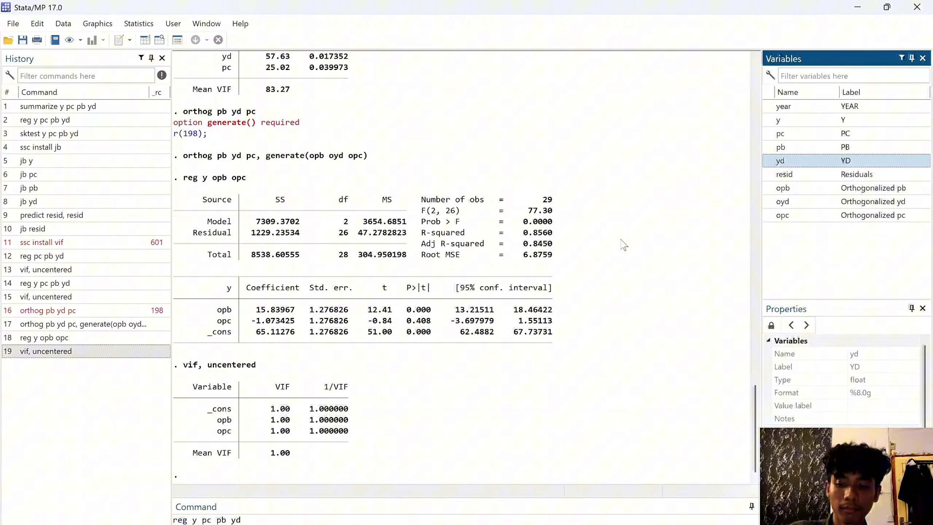
pyautogui.press('Return')
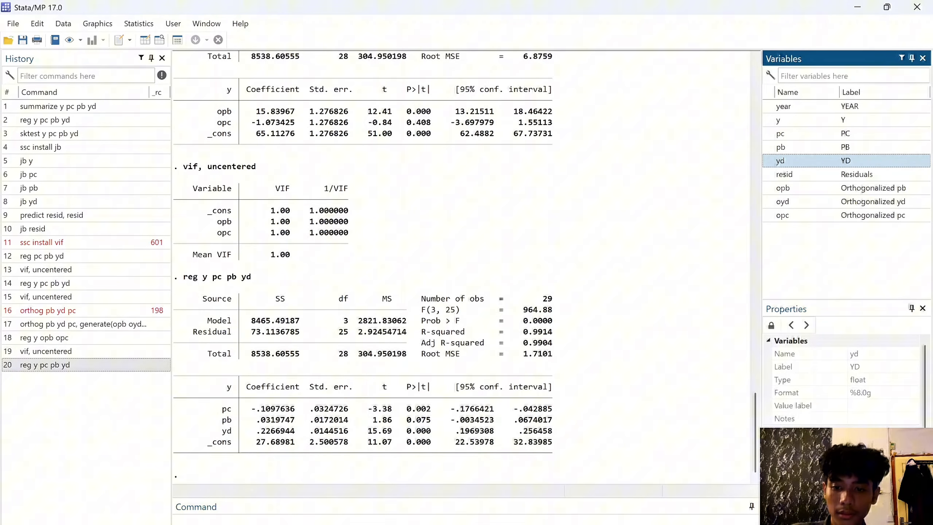
# Step: Check the heteroskedasticity section of the do-file and run the Breusch-Pagan test with estat hettest, iid rhs
pyautogui.click(600, 513)
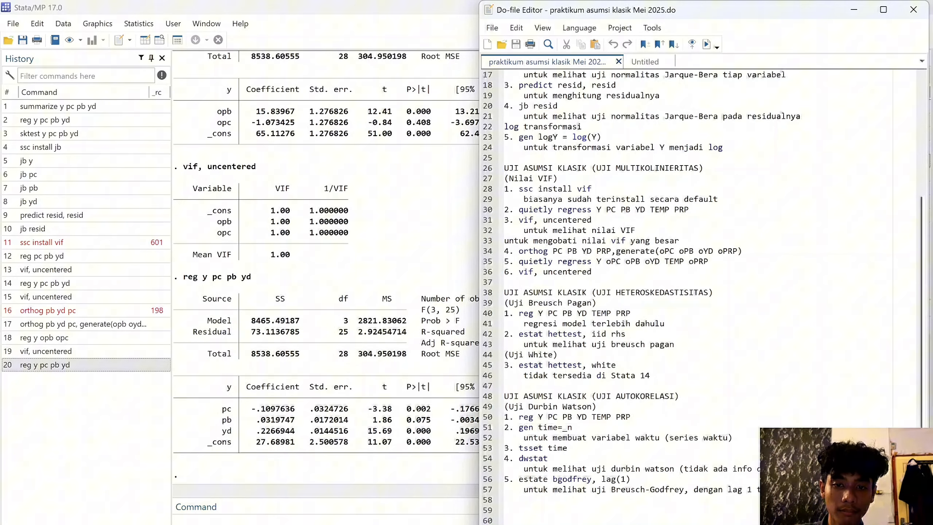
pyautogui.click(394, 519)
pyautogui.write('esta')
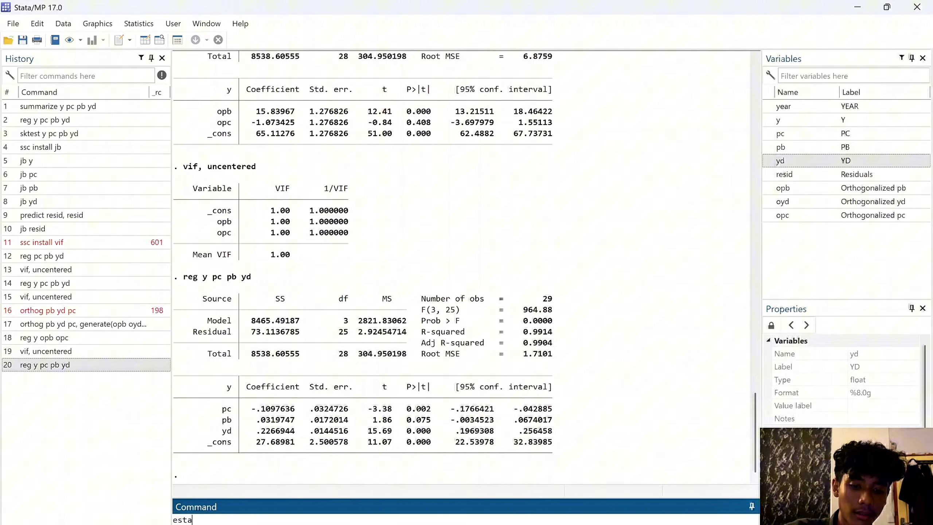
pyautogui.write('t hett')
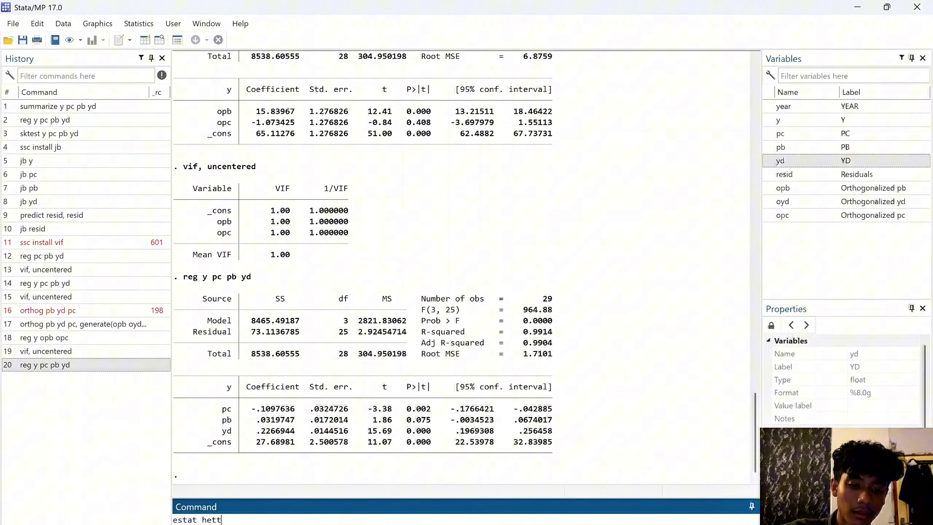
pyautogui.write('est')
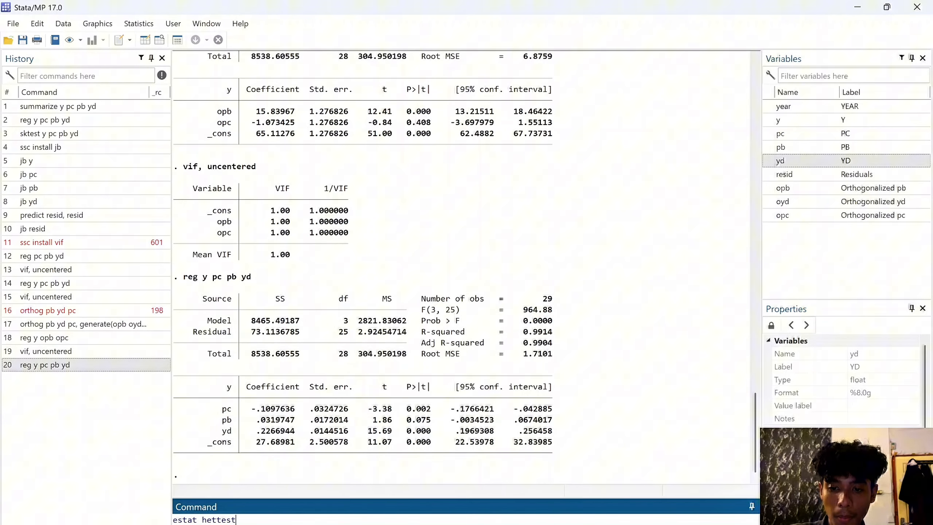
pyautogui.click(652, 524)
pyautogui.click(652, 493)
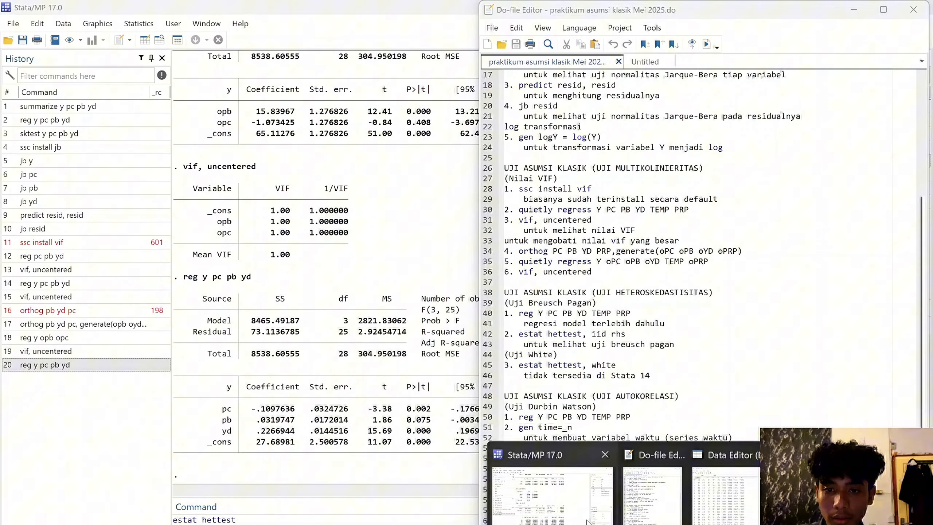
pyautogui.click(578, 519)
pyautogui.write(', ')
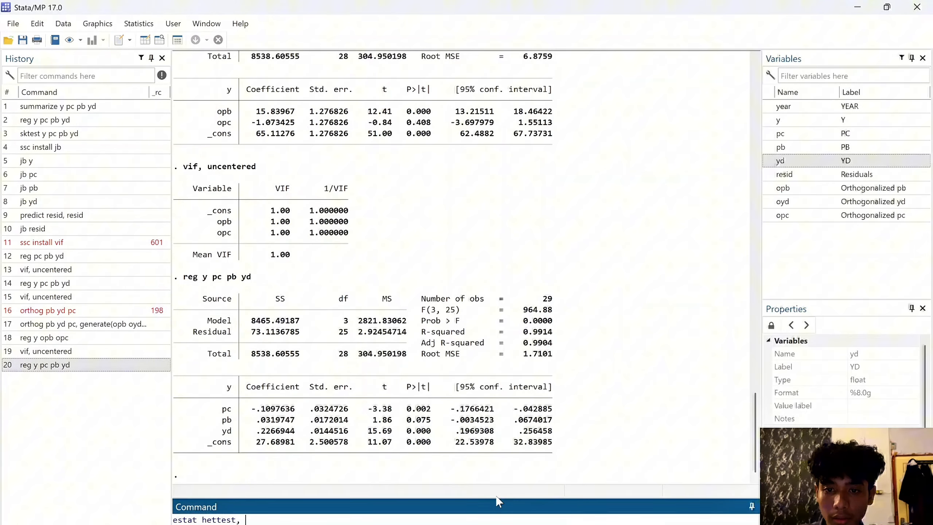
pyautogui.write('iid rhs')
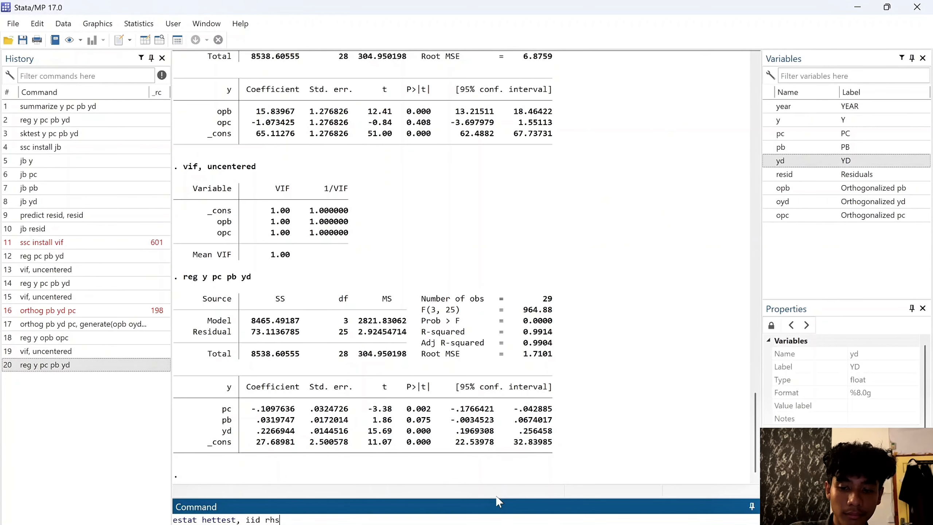
pyautogui.press('Return')
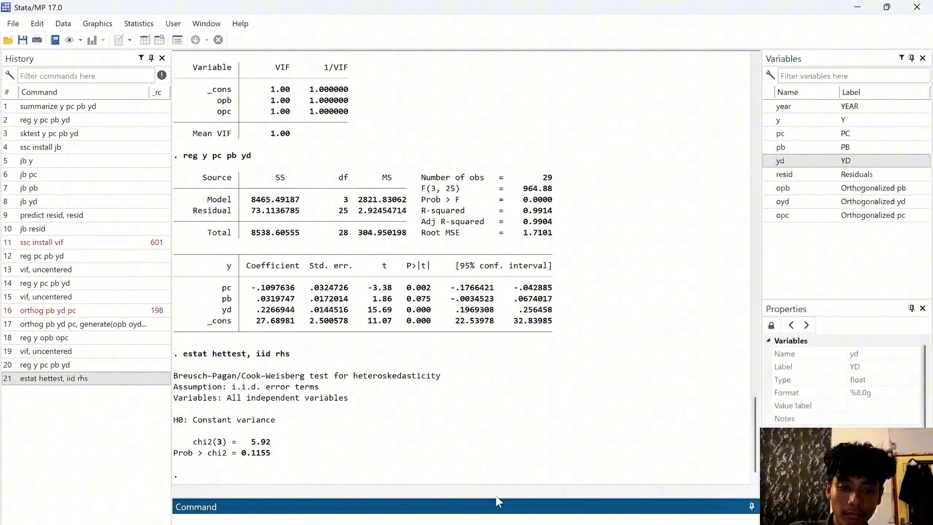
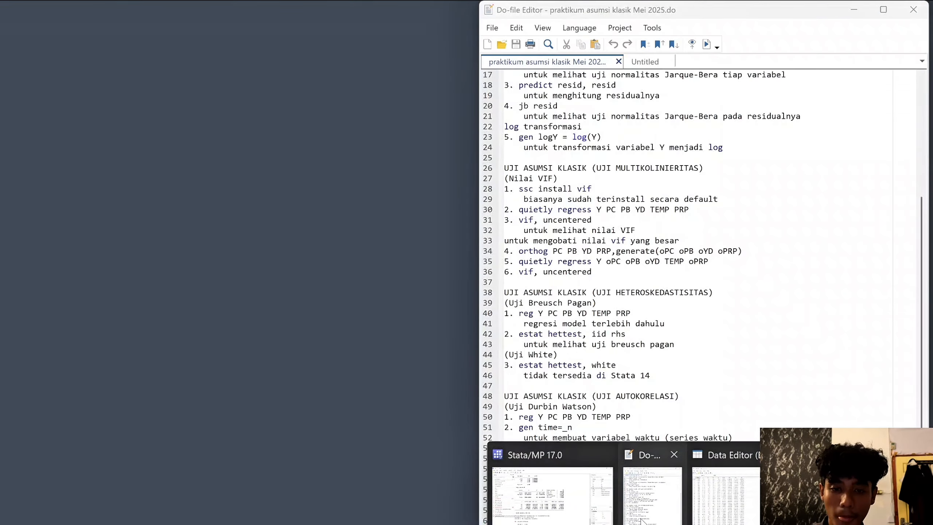
# Step: Check the autocorrelation section of the do-file and rerun the base regression with reg y pc pb yd
pyautogui.click(647, 519)
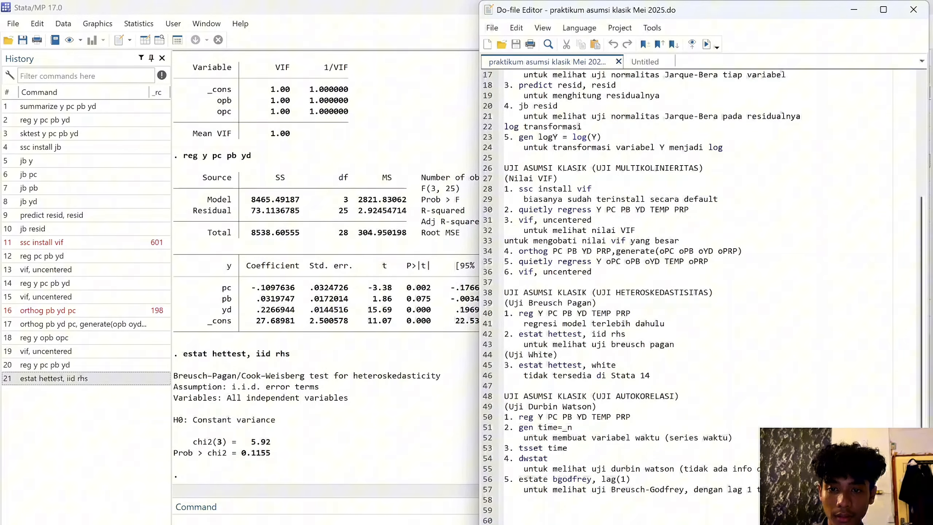
pyautogui.scroll(1, 702, 297)
pyautogui.scroll(-1, 703, 298)
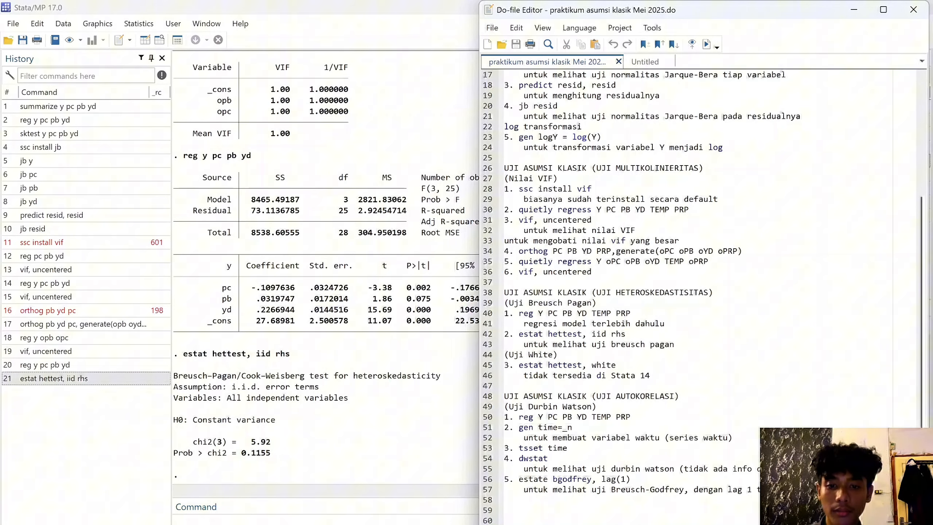
pyautogui.click(307, 504)
pyautogui.write('reg')
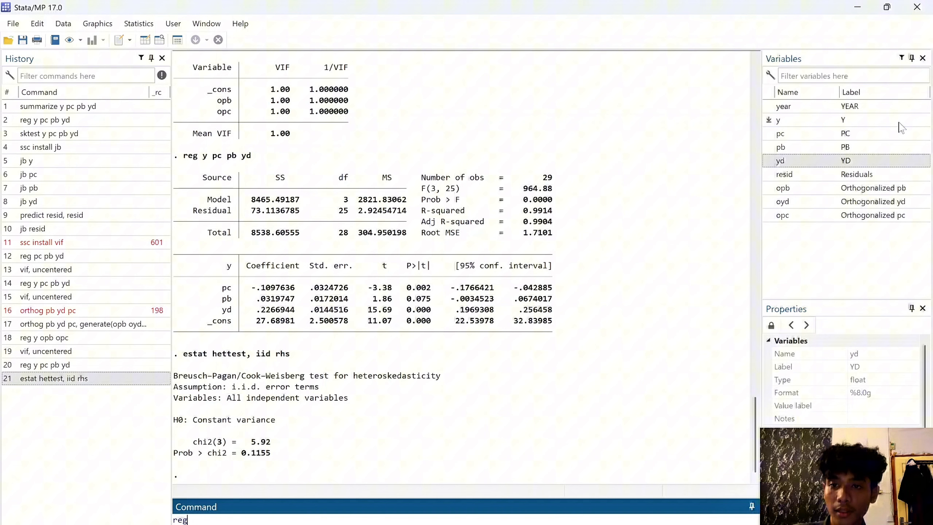
pyautogui.click(769, 120)
pyautogui.click(769, 135)
pyautogui.click(768, 134)
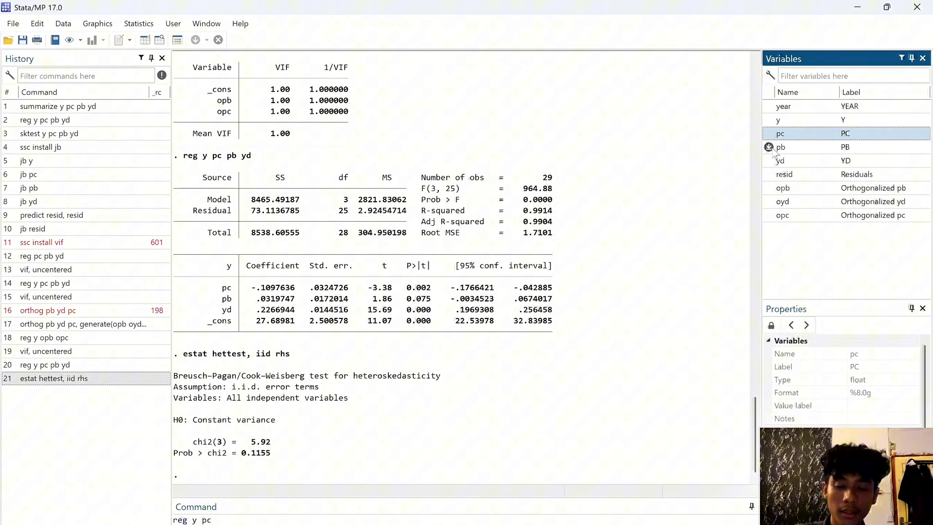
pyautogui.click(768, 147)
pyautogui.click(769, 161)
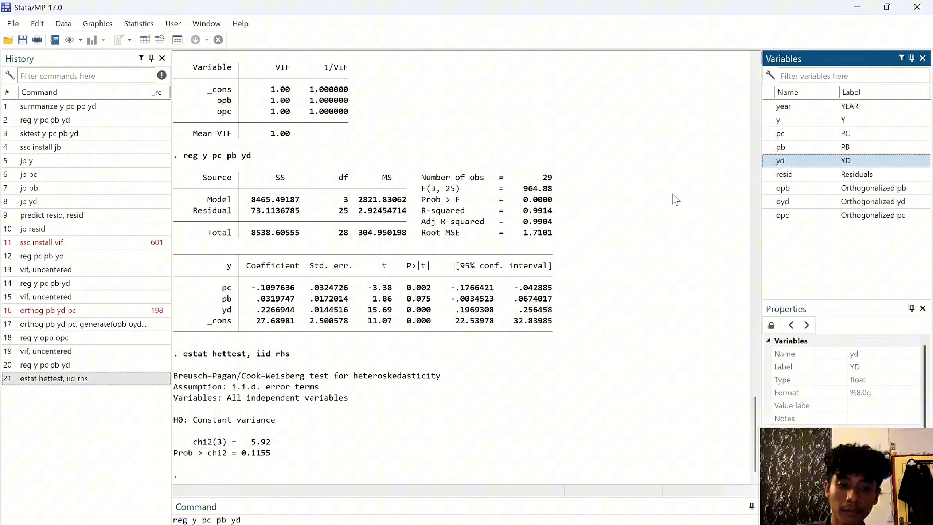
pyautogui.press('Return')
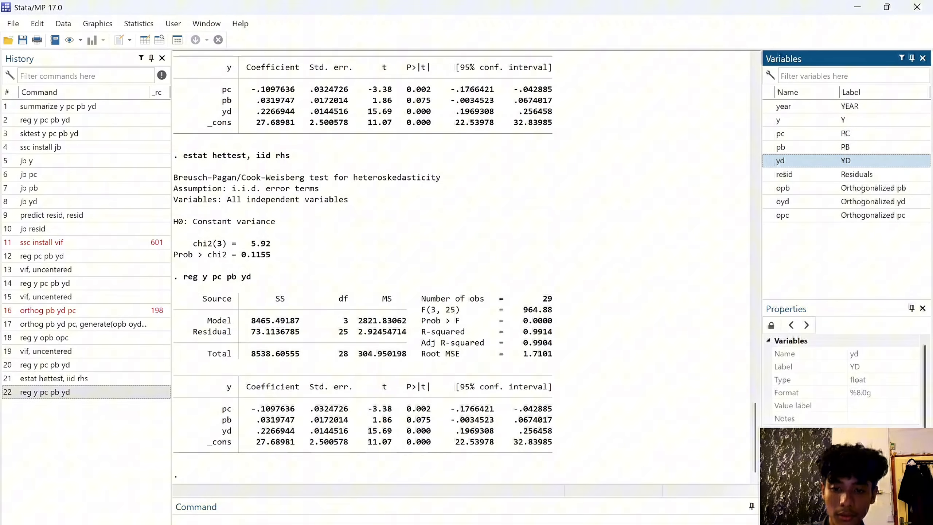
# Step: Check the autocorrelation section of the do-file and create a time index variable with gen time=_n
pyautogui.click(633, 524)
pyautogui.click(652, 491)
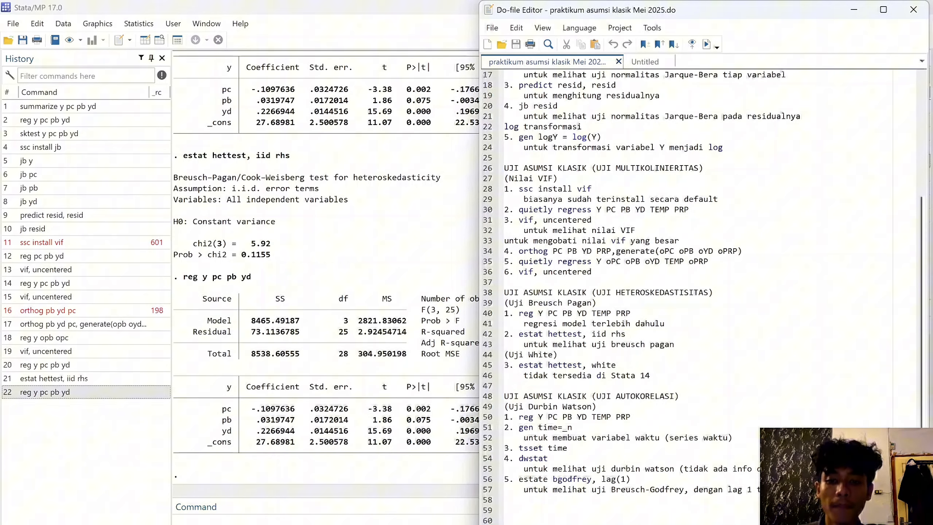
pyautogui.click(390, 511)
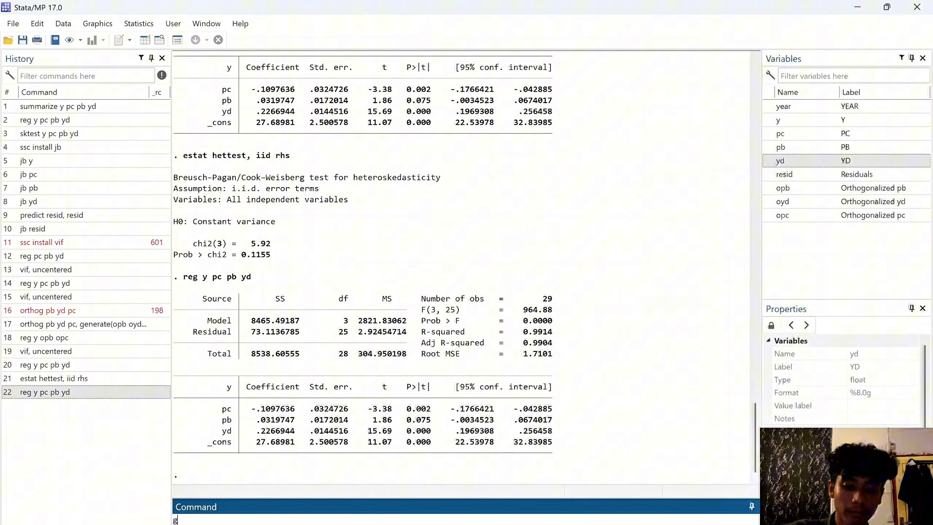
pyautogui.write('gen tim')
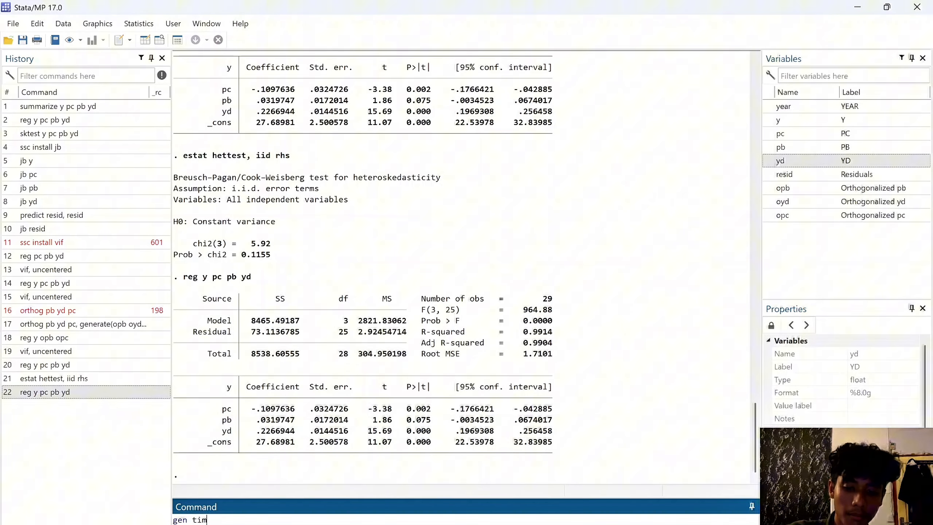
pyautogui.write('e=')
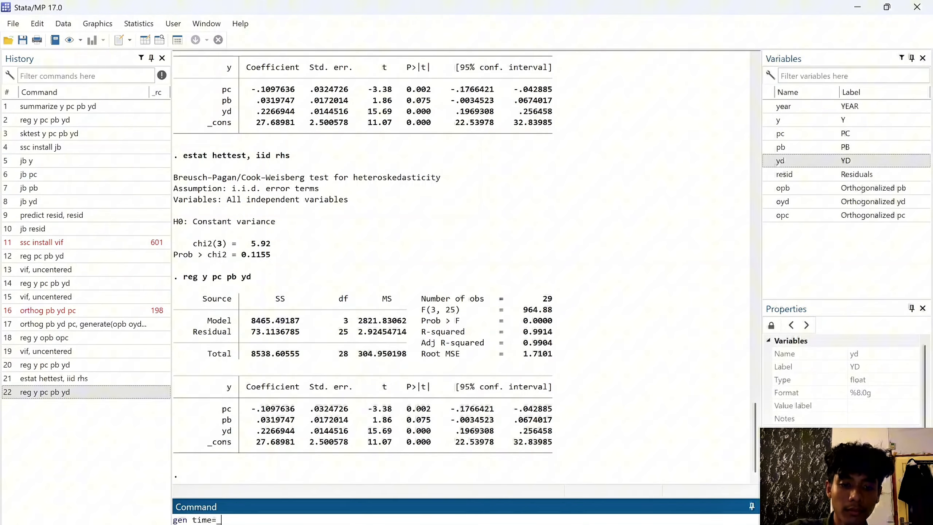
pyautogui.write('_n')
pyautogui.press('Return')
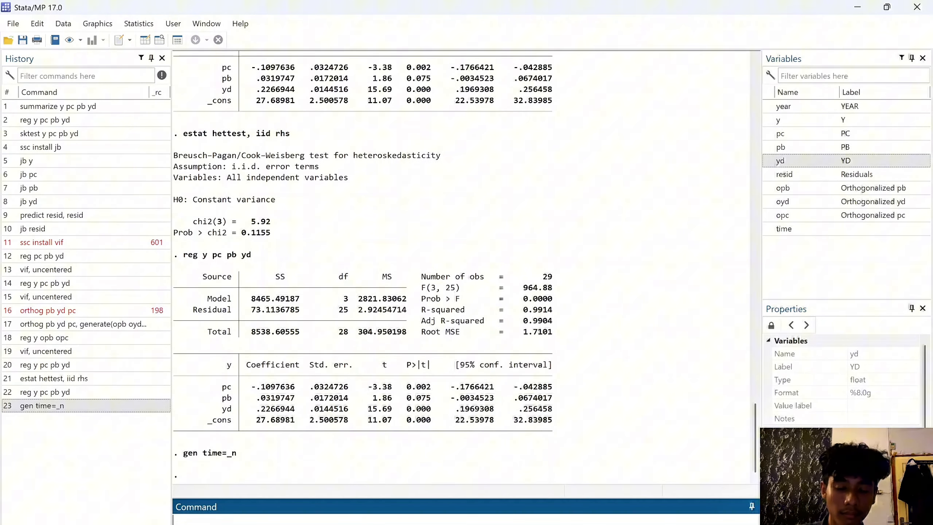
# Step: Check the following do-file command and declare the data as a time series with tsset time
pyautogui.hotkey('alt', 'Tab')
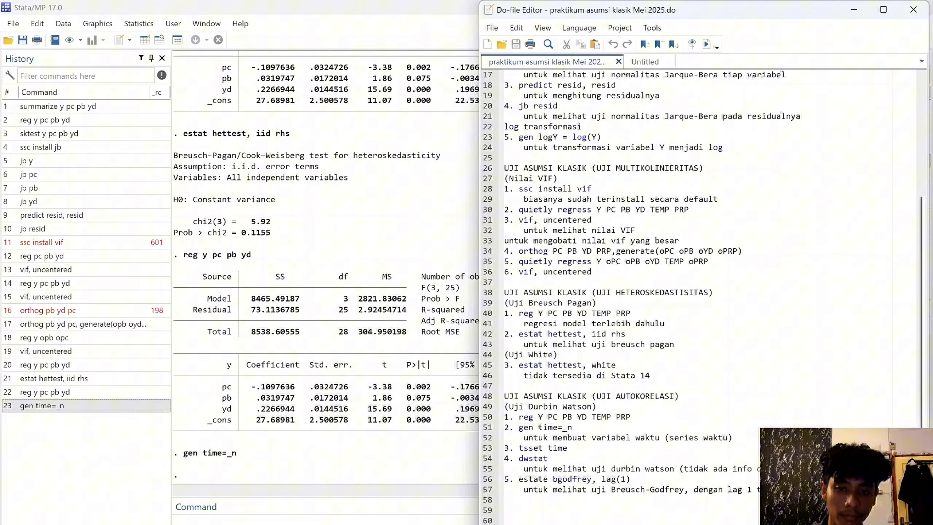
pyautogui.hotkey('alt', 'Tab')
pyautogui.write('tss')
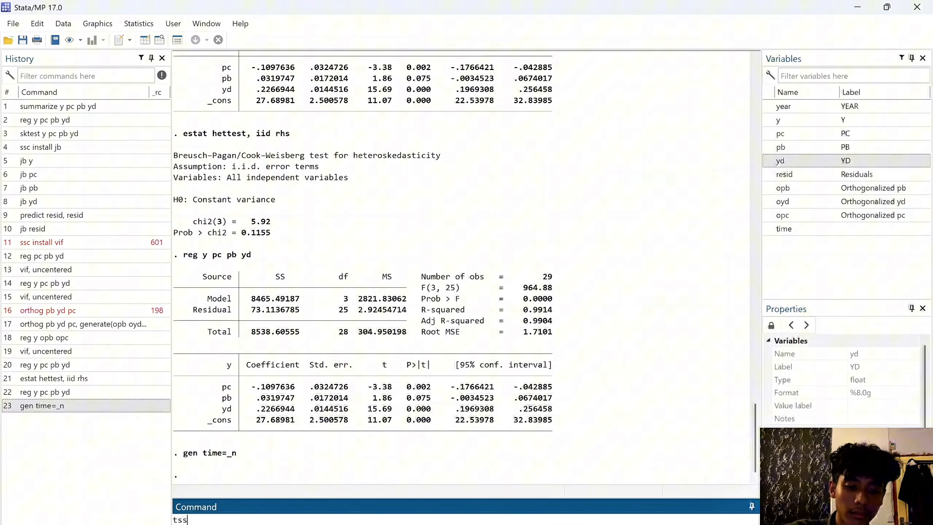
pyautogui.write('et time')
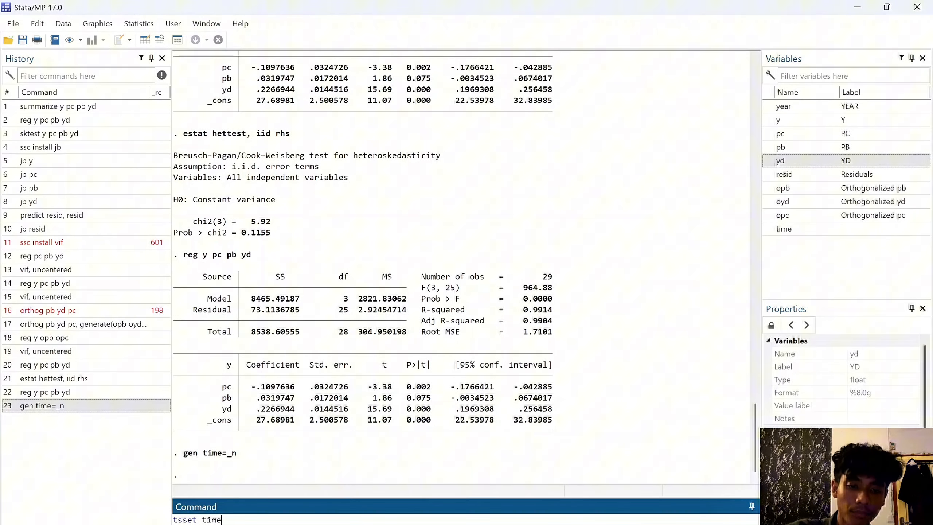
pyautogui.press('Return')
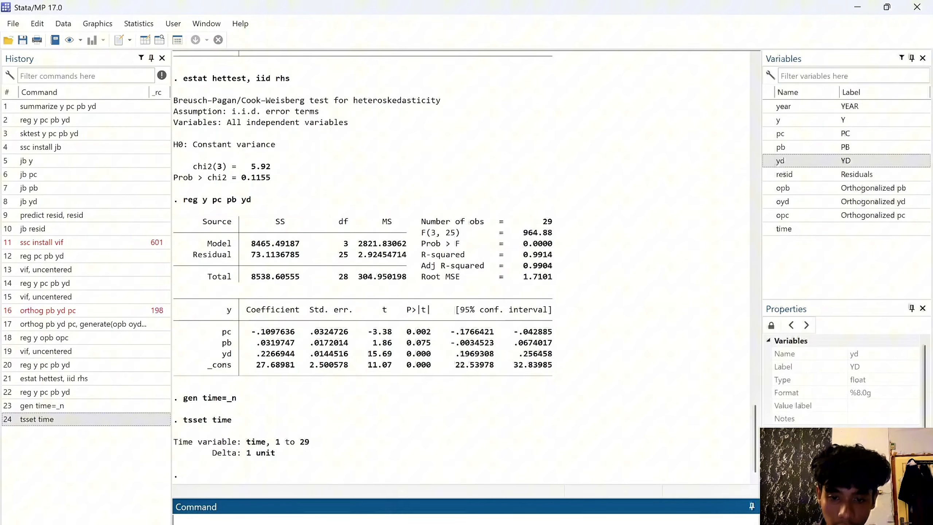
# Step: Check the Durbin-Watson command in the do-file and compute the statistic for the regression with dwstat
pyautogui.moveTo(649, 524)
pyautogui.click(653, 502)
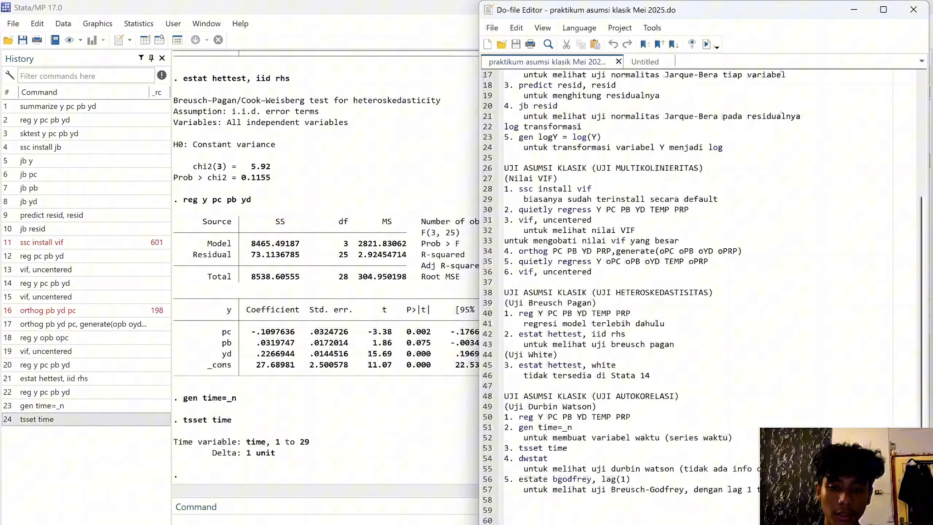
pyautogui.click(294, 519)
pyautogui.write('d')
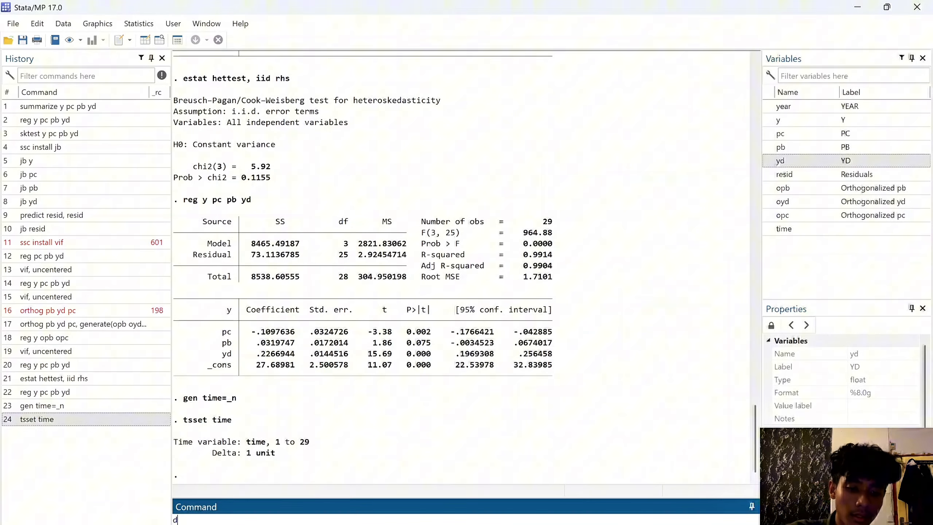
pyautogui.write('wstat')
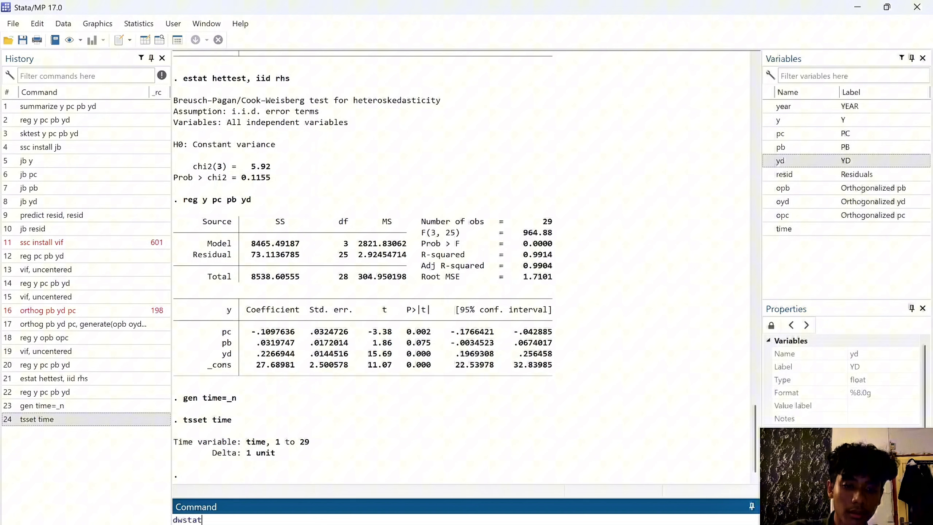
pyautogui.click(654, 524)
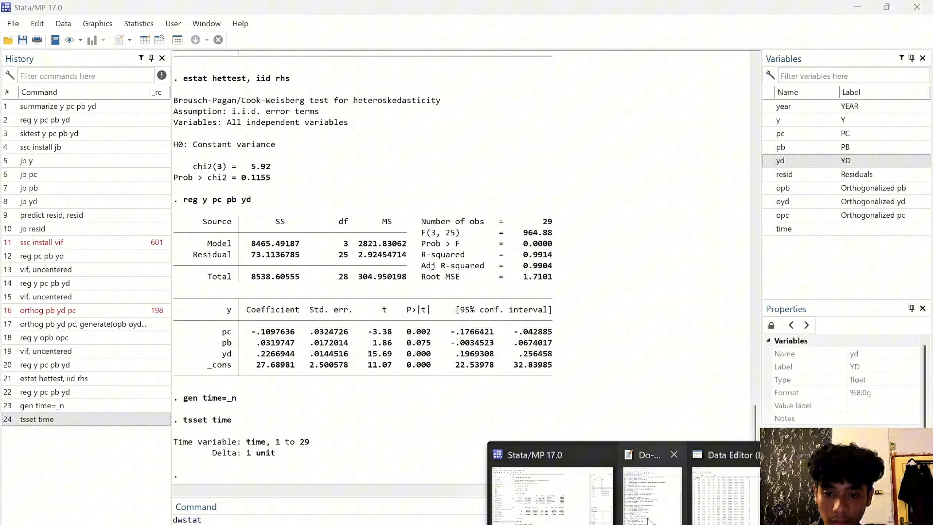
pyautogui.click(654, 490)
pyautogui.click(654, 524)
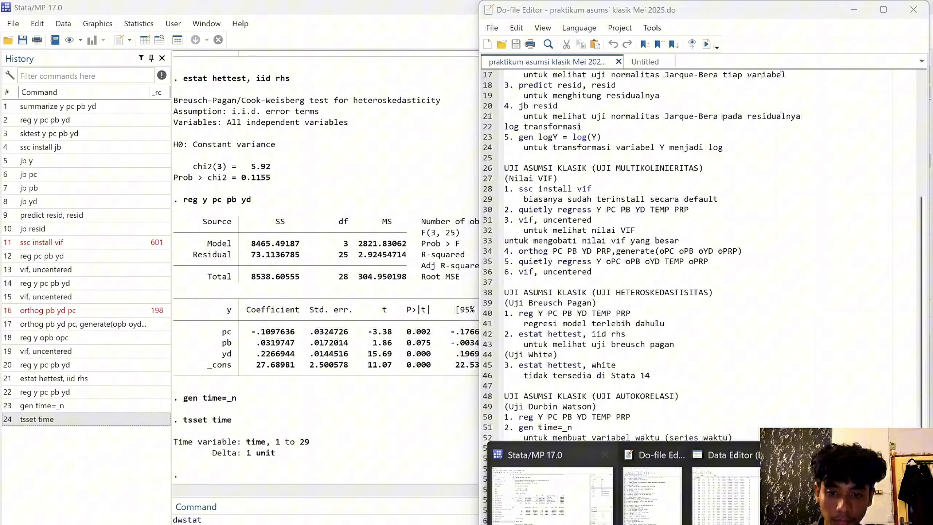
pyautogui.click(551, 491)
pyautogui.press('Return')
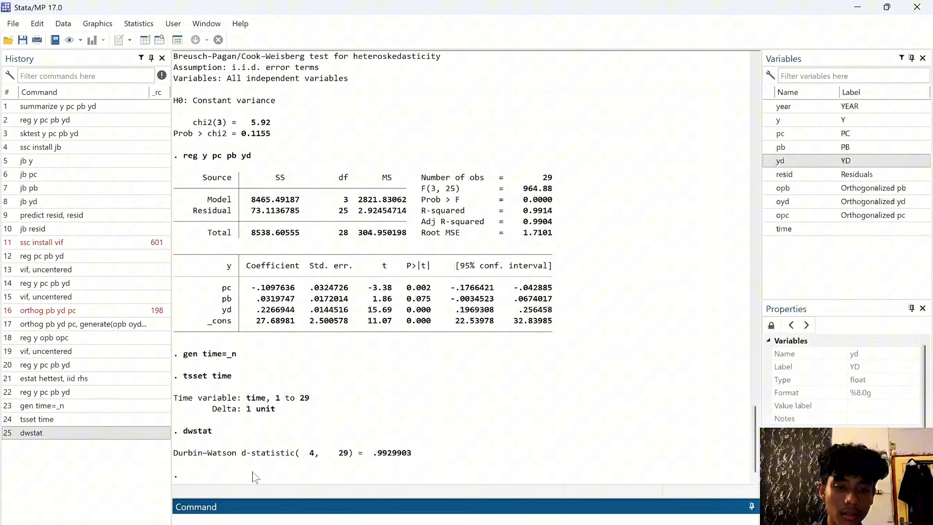
# Step: Check the Breusch-Godfrey command in the do-file and run the autocorrelation test with estat bgodfrey, lag(1)
pyautogui.click(654, 524)
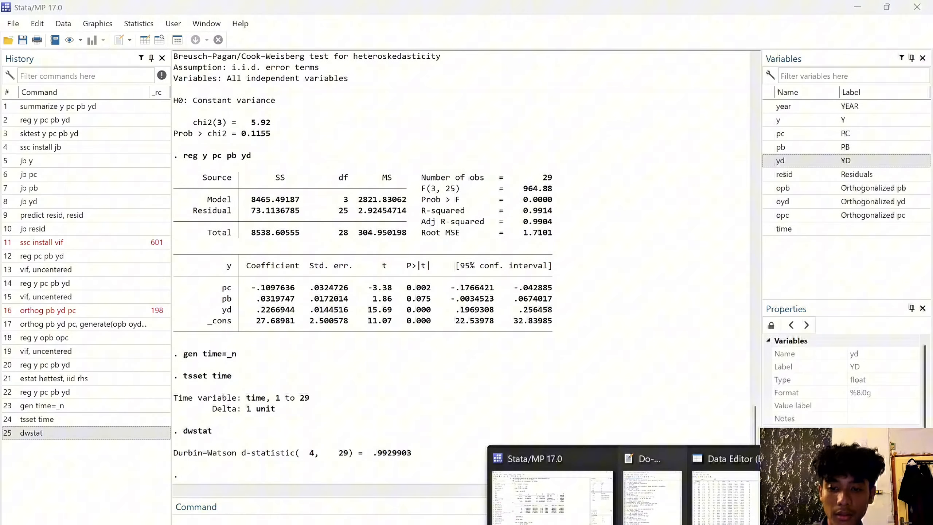
pyautogui.click(651, 493)
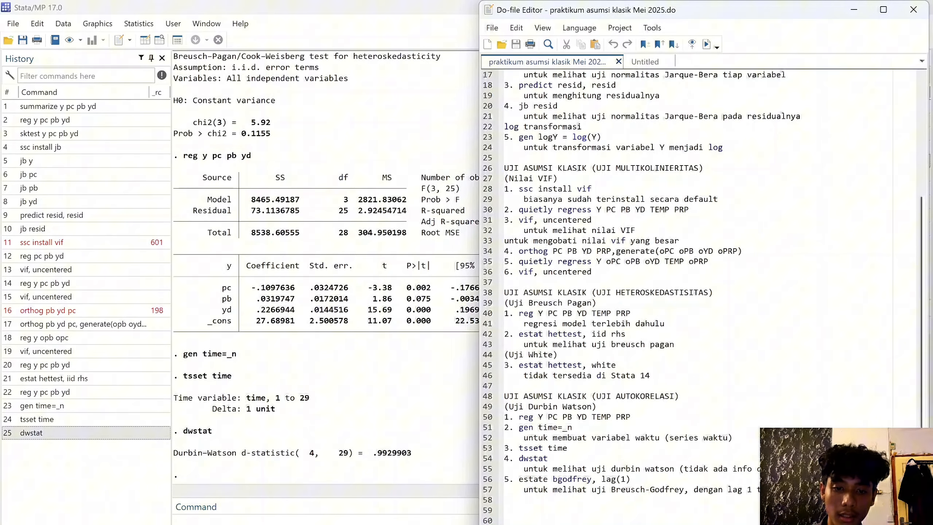
pyautogui.hotkey('alt', 'Tab')
pyautogui.write('estat')
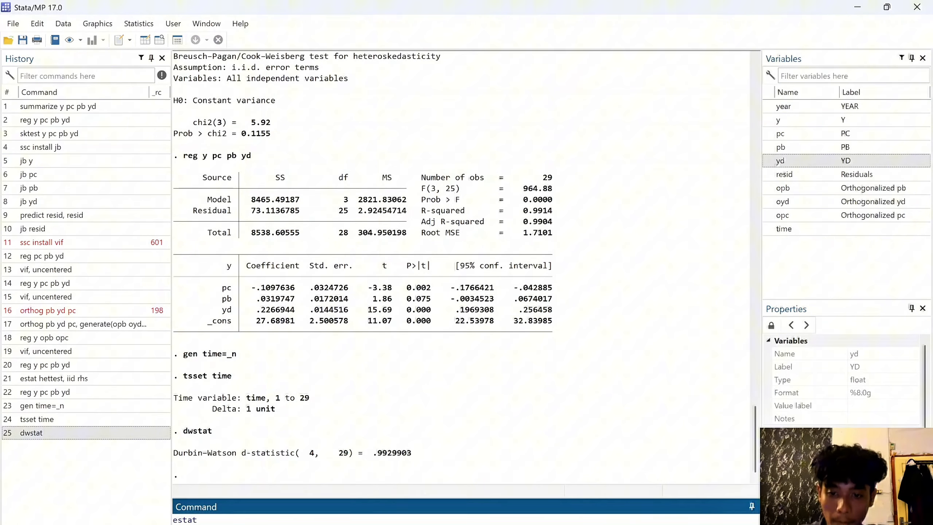
pyautogui.hotkey('alt', 'Tab')
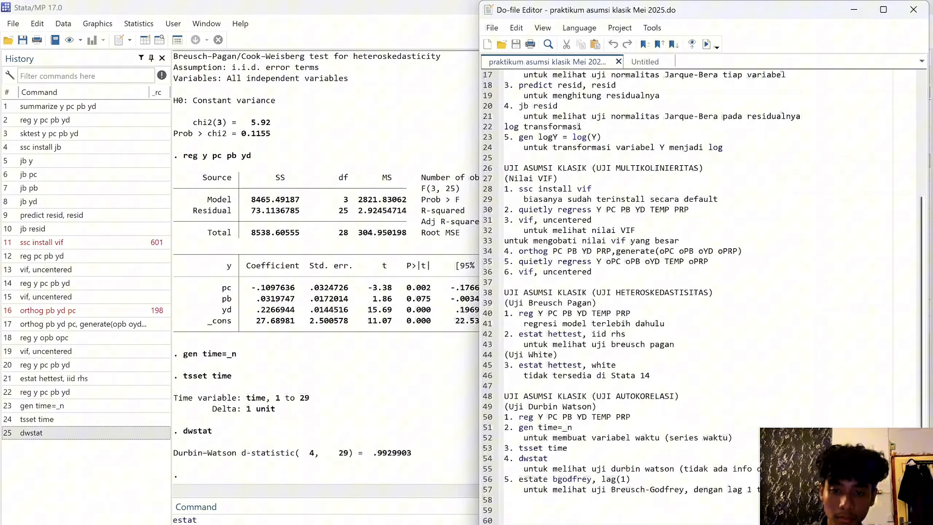
pyautogui.hotkey('alt', 'Tab')
pyautogui.write('bgodfre')
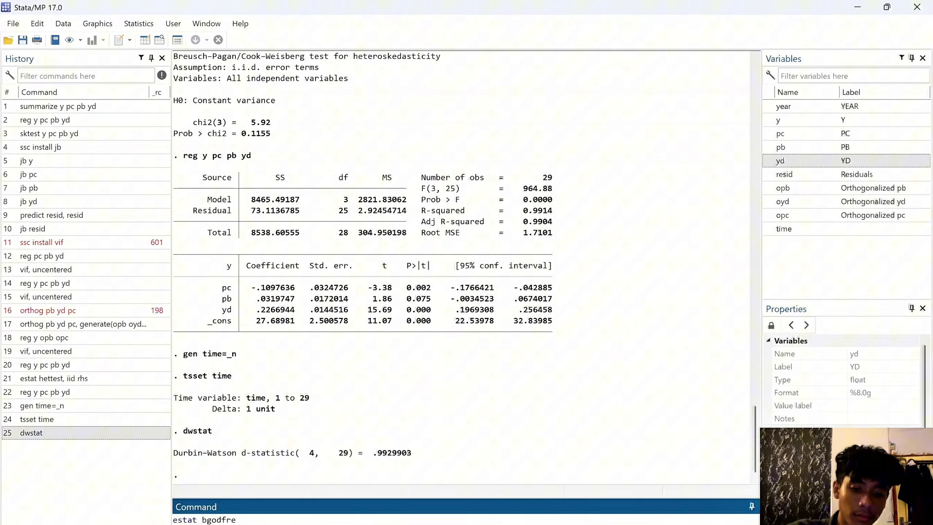
pyautogui.write('y, ')
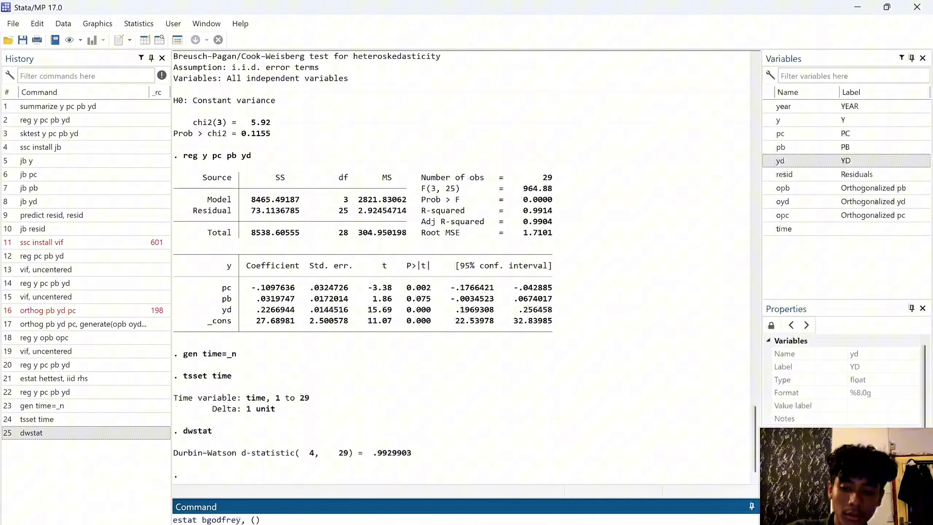
pyautogui.write('lag')
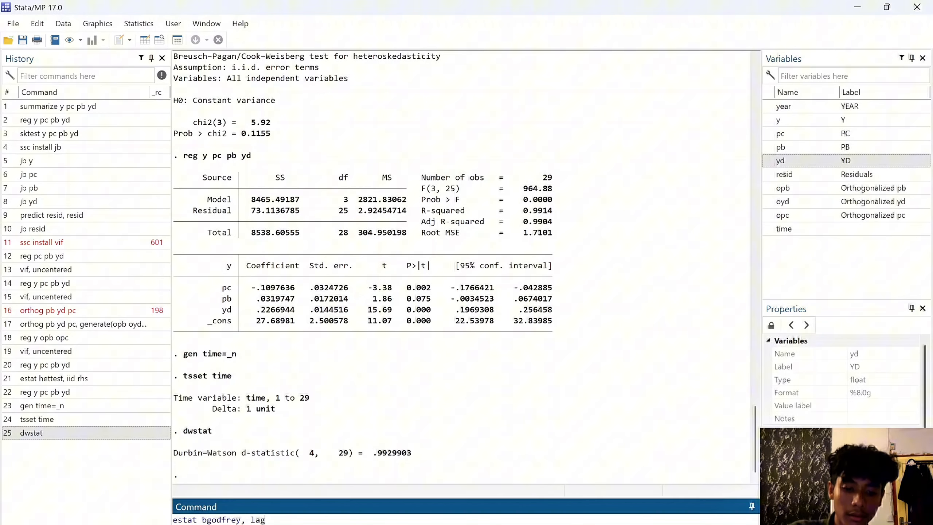
pyautogui.write('(')
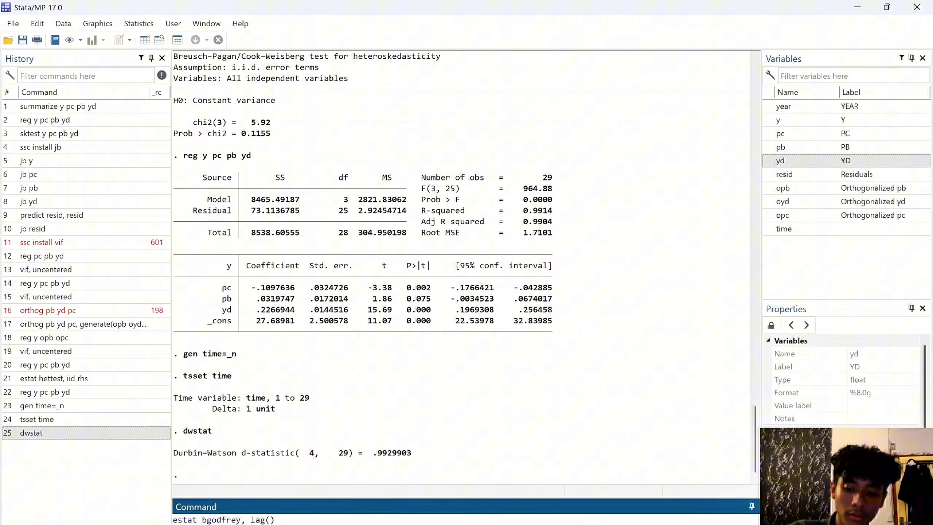
pyautogui.write('1')
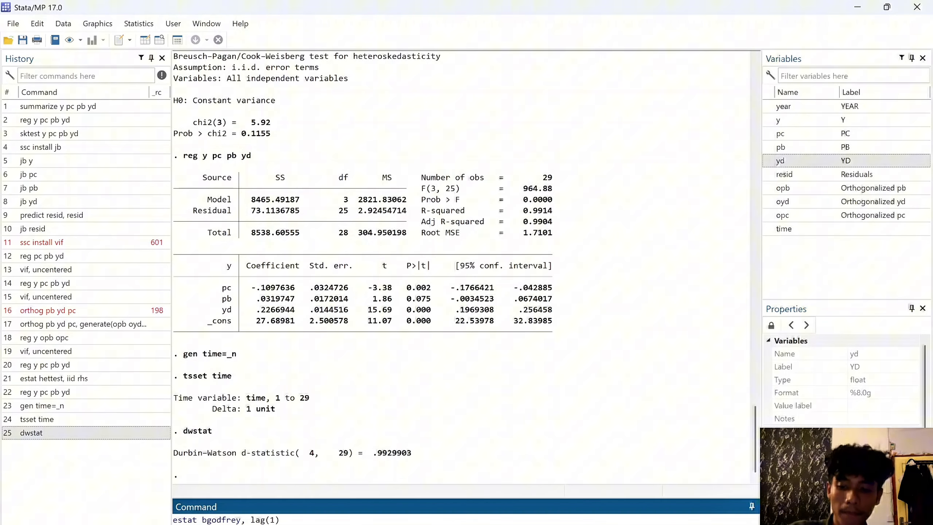
pyautogui.press('Return')
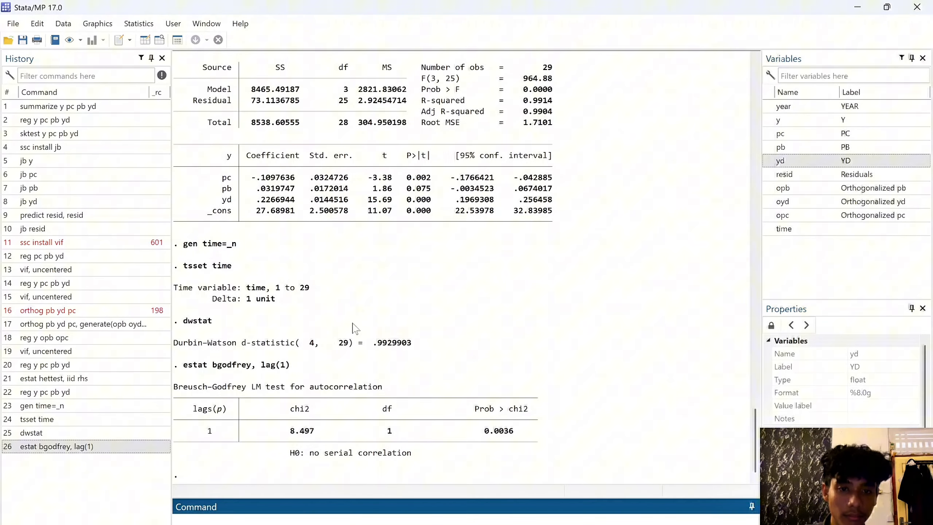
# Step: Examine the Durbin-Watson and Breusch-Godfrey test results and look over the do-file's list of assumption tests
pyautogui.scroll(1, 344, 329)
pyautogui.scroll(-1, 284, 341)
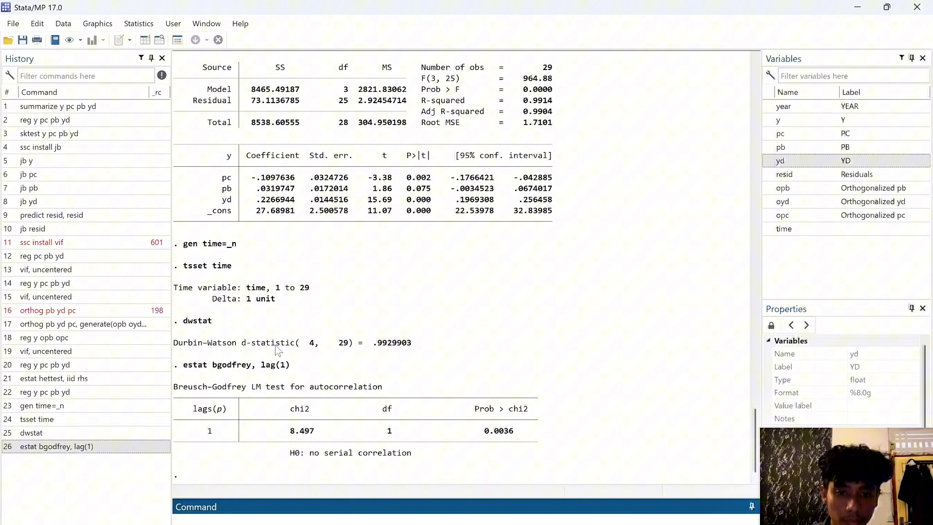
pyautogui.scroll(1, 323, 318)
pyautogui.scroll(-1, 324, 333)
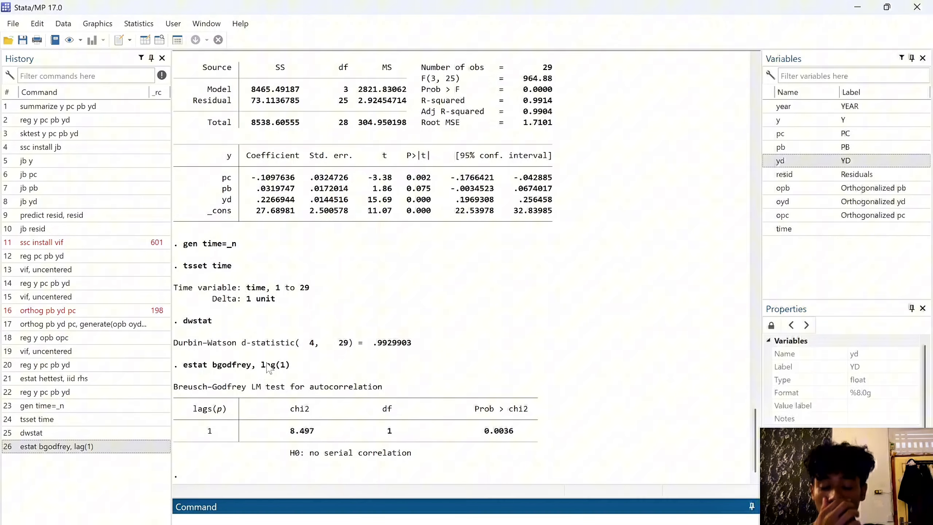
pyautogui.scroll(1, 641, 365)
pyautogui.scroll(-1, 641, 366)
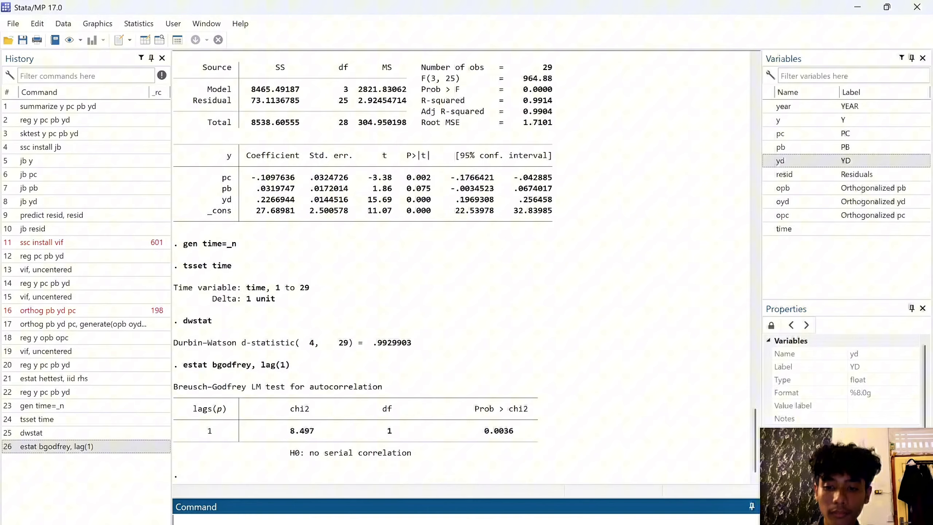
pyautogui.click(551, 481)
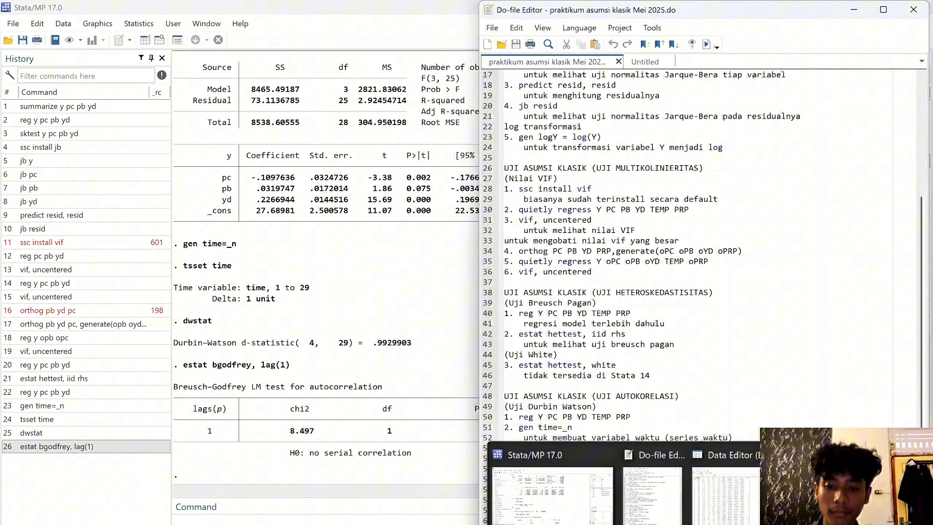
pyautogui.click(532, 485)
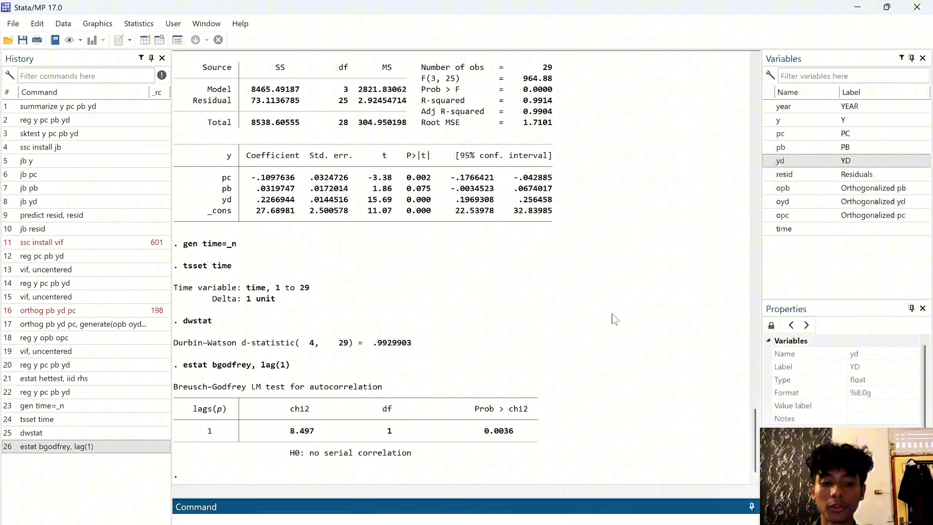